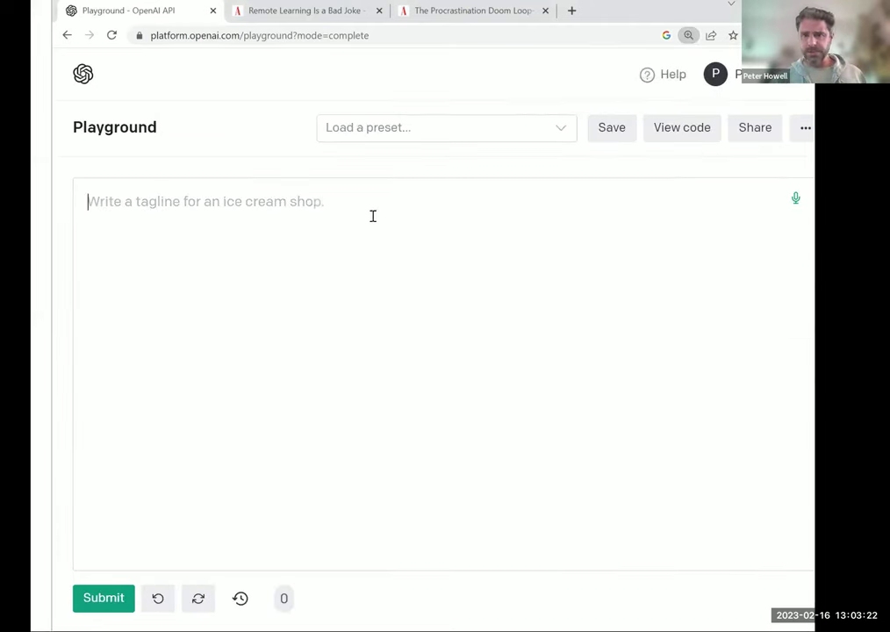
# - Enter the prompt "Write an essay about socrates." in the Playground and generate the essay
pyautogui.click(157, 204)
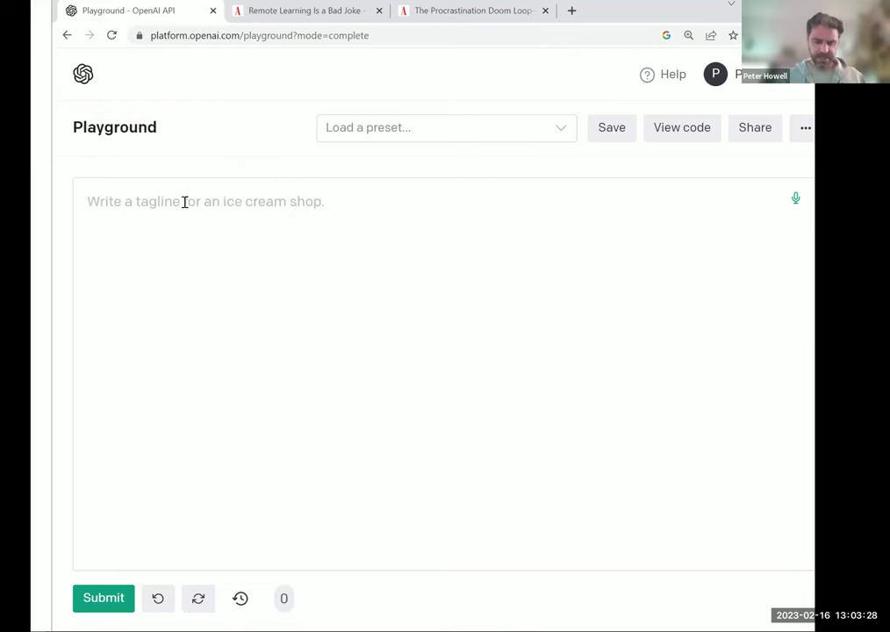
pyautogui.hotkey('ctrl', '-')
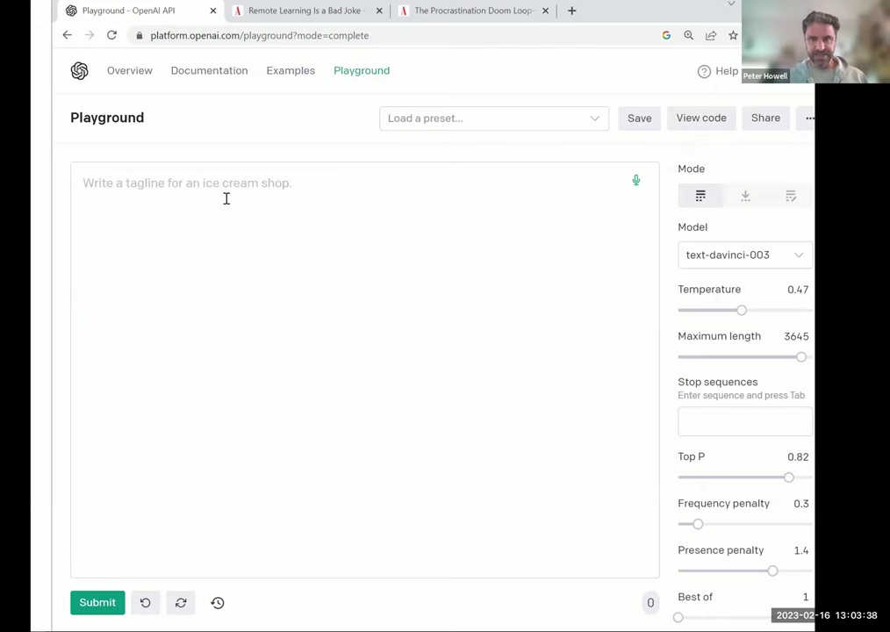
pyautogui.write('Write an essay about socrates.')
pyautogui.hotkey('ctrl', 'Return')
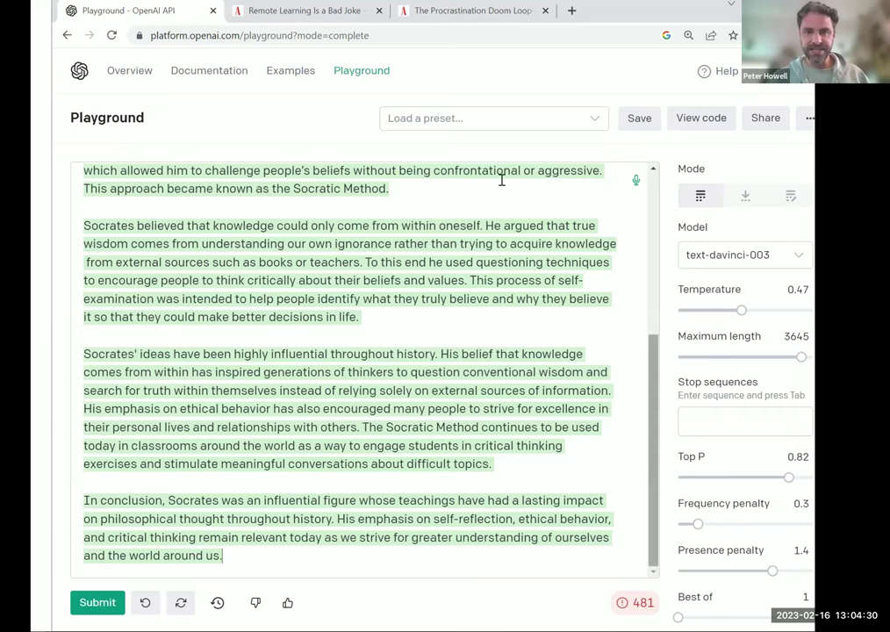
pyautogui.scroll(5, 349, 213)
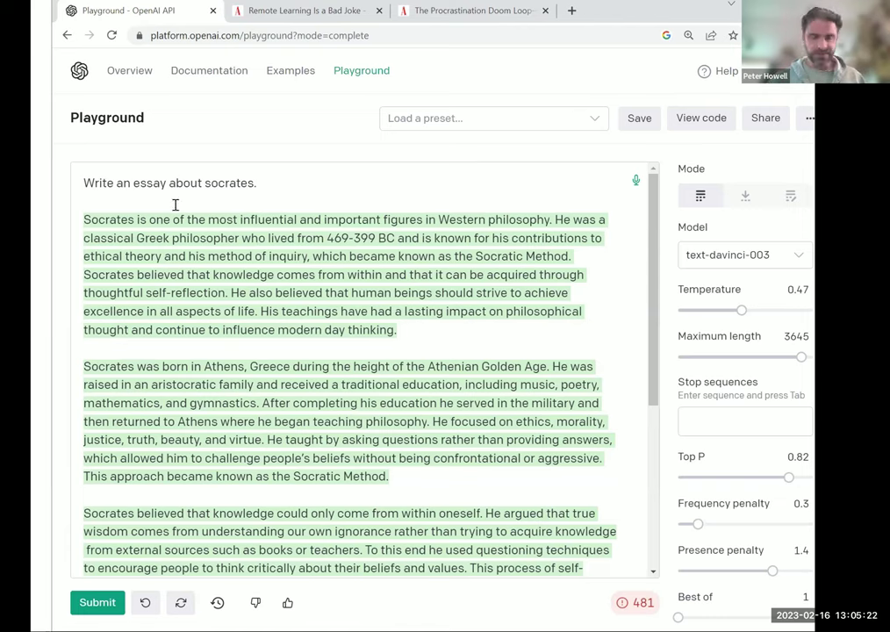
# - Replace the text with a prompt for a 5 paragraph academic essay comparing Dune's spice flow with US Middle Eastern oil policy, including 3 references, and generate it
pyautogui.hotkey('alt', 'Tab')
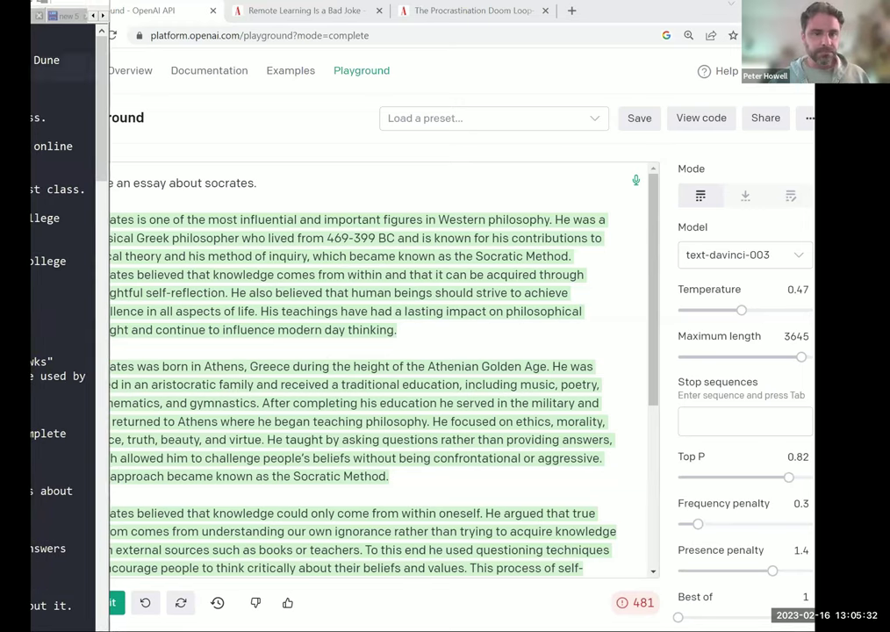
pyautogui.click(256, 293)
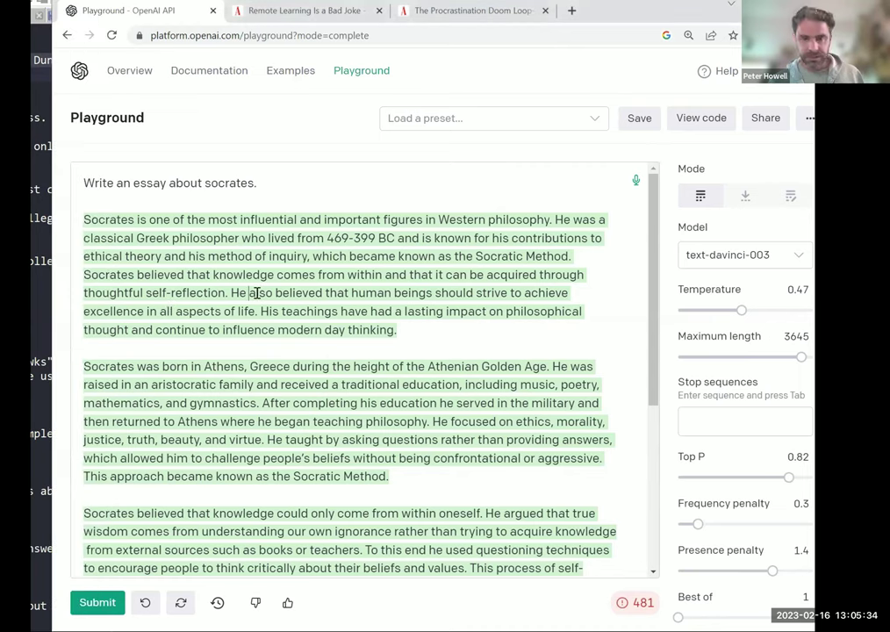
pyautogui.hotkey('ctrl', 'a')
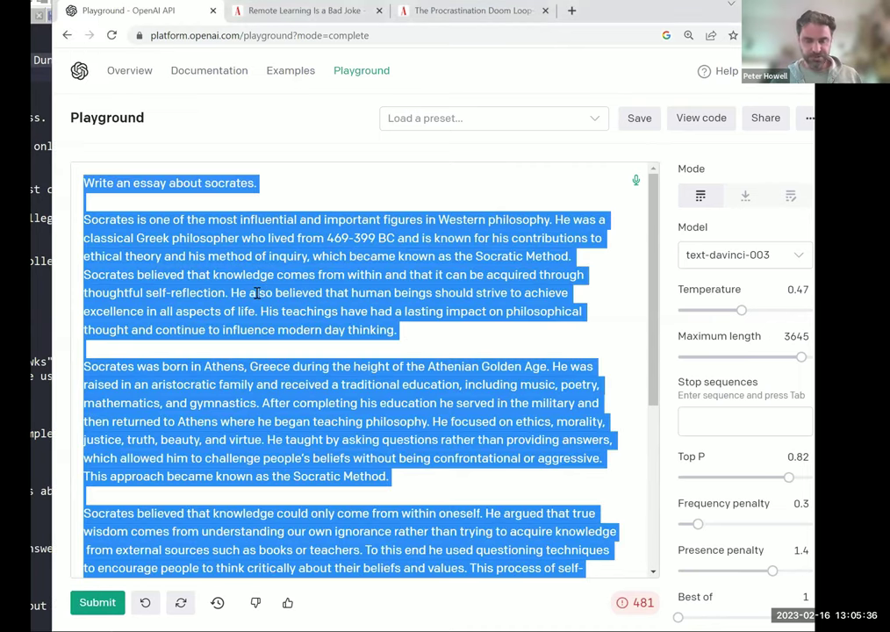
pyautogui.write('Write a 5 paragraph academic essay comparing the flow of spice in Dune with US Middle Eastern oil policy. Include 3 references.')
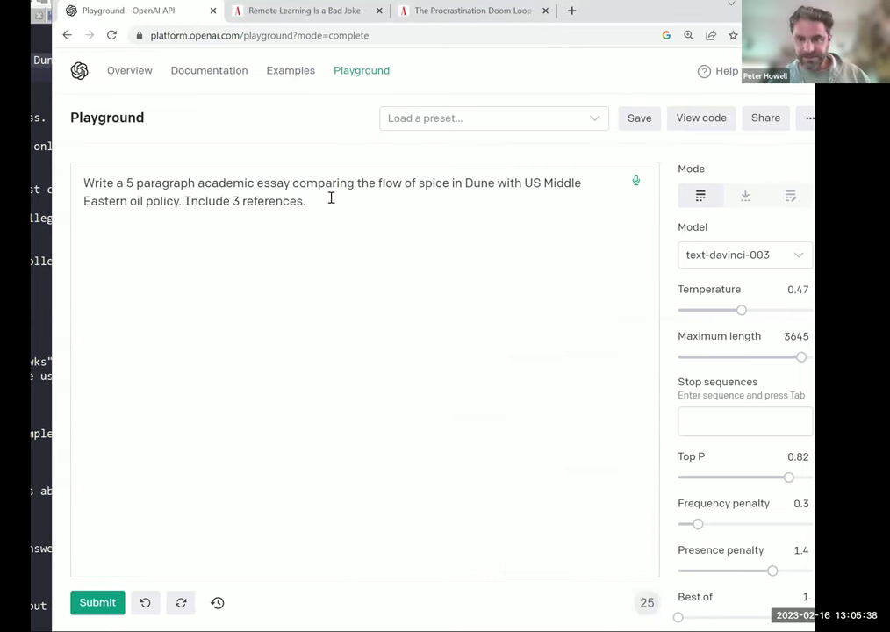
pyautogui.click(97, 604)
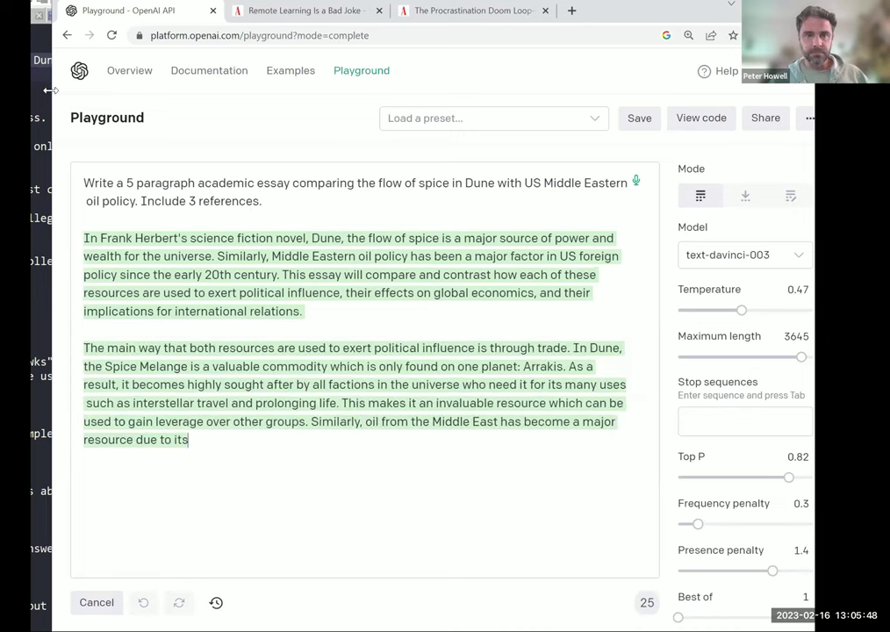
pyautogui.moveTo(50, 90); pyautogui.dragTo(35, 102)
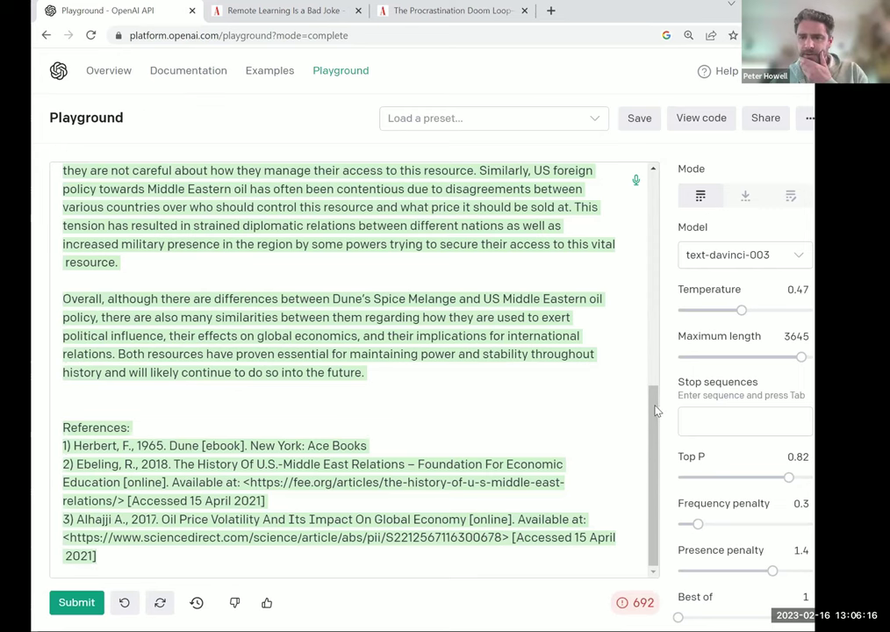
pyautogui.scroll(10, 639, 208)
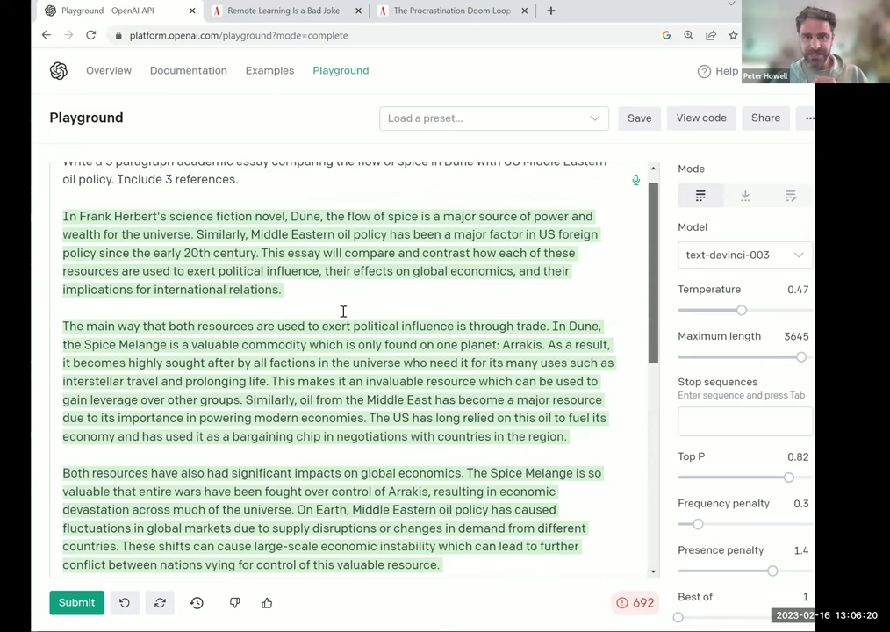
pyautogui.scroll(1, 287, 252)
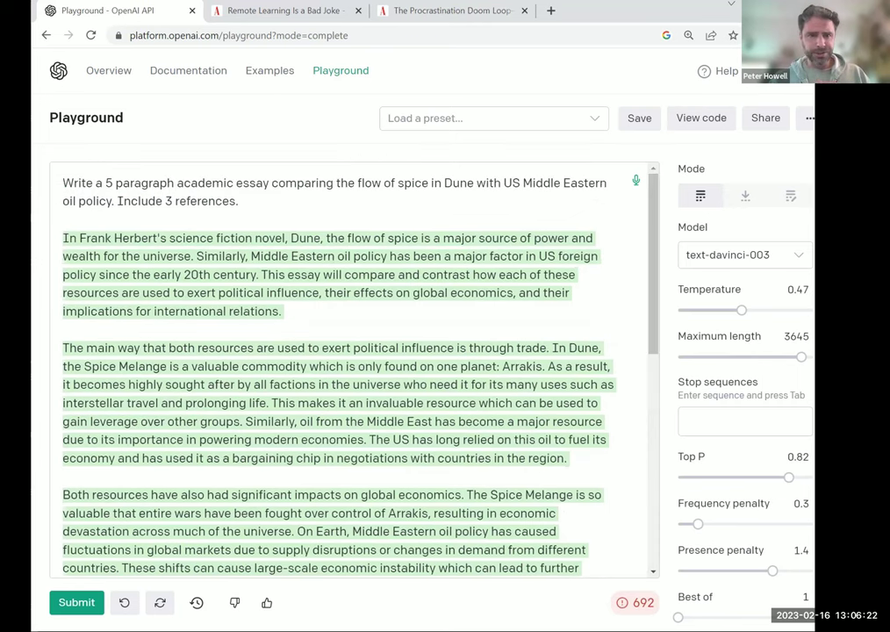
# - Replace the text with "Write a one page guide for students taking their first online class." and generate the guide
pyautogui.hotkey('alt', 'Tab')
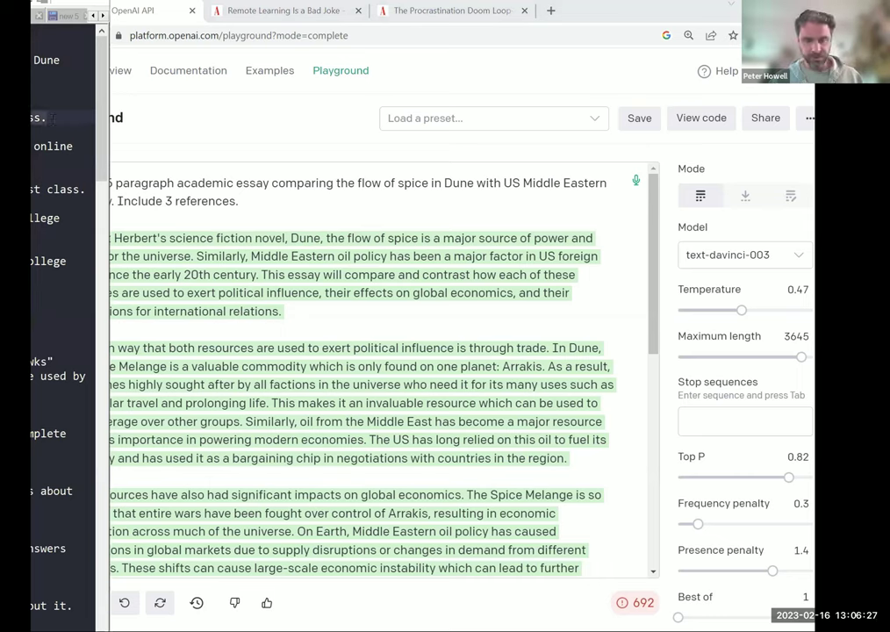
pyautogui.click(224, 273)
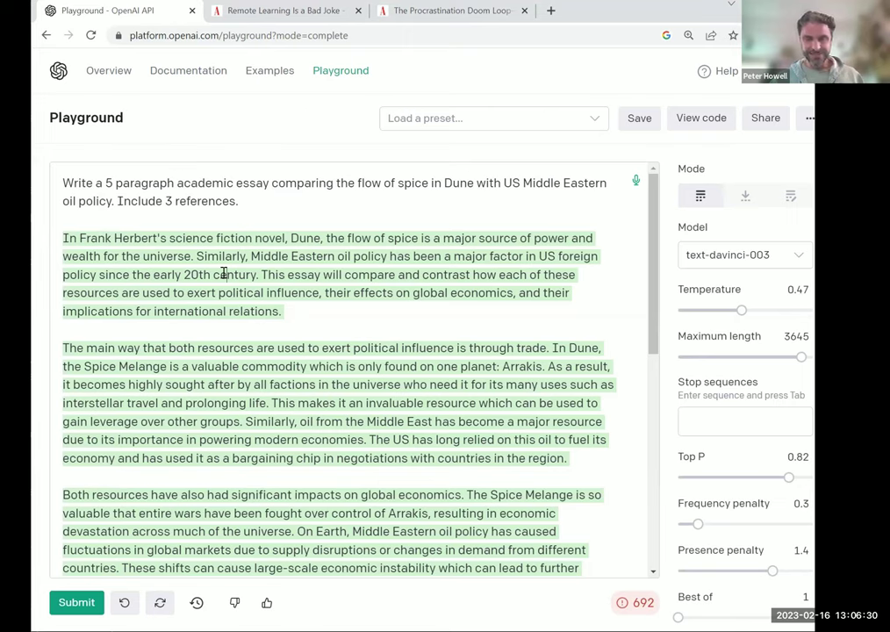
pyautogui.hotkey('ctrl', 'a')
pyautogui.write('Write a one page guide for students taking their first online class.')
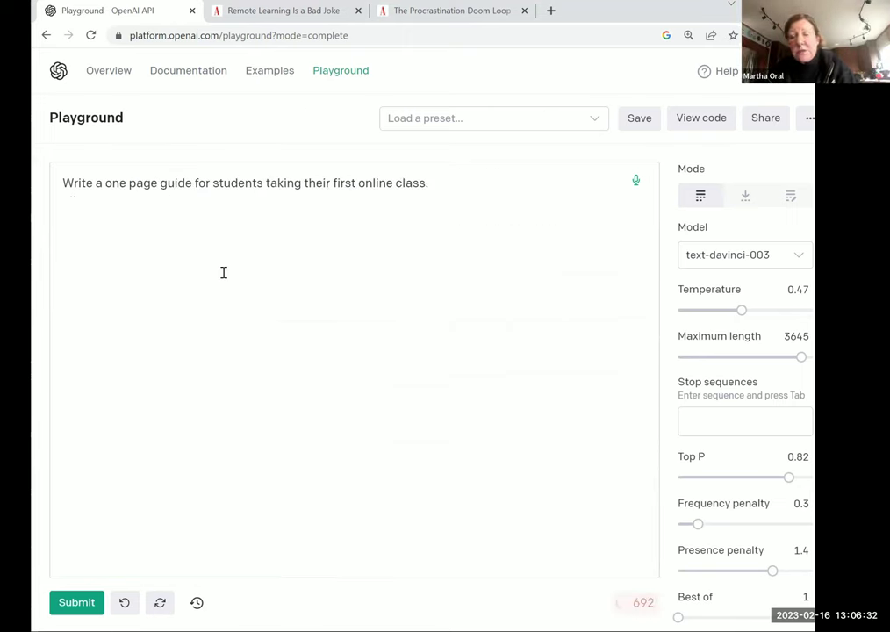
pyautogui.hotkey('ctrl', 'Return')
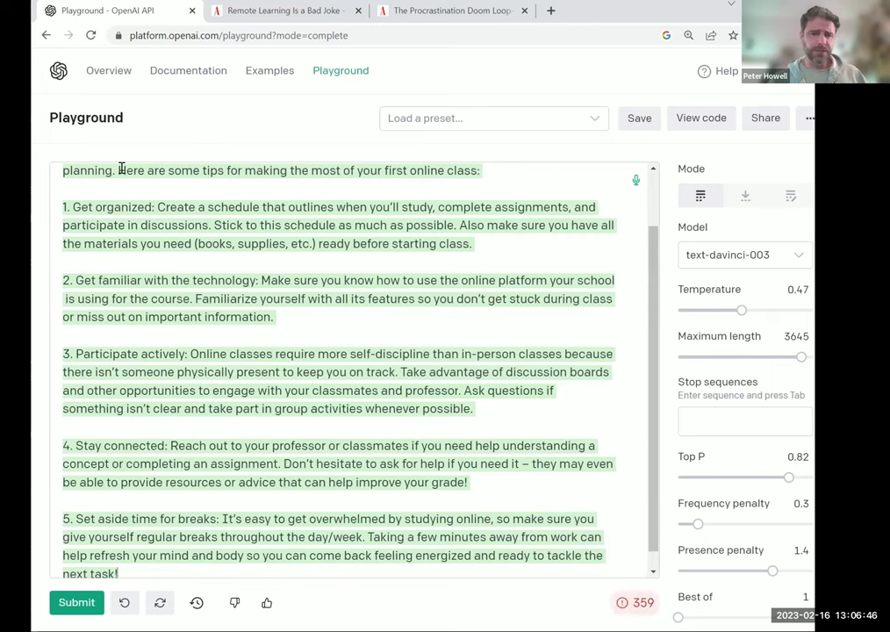
pyautogui.scroll(2, 395, 184)
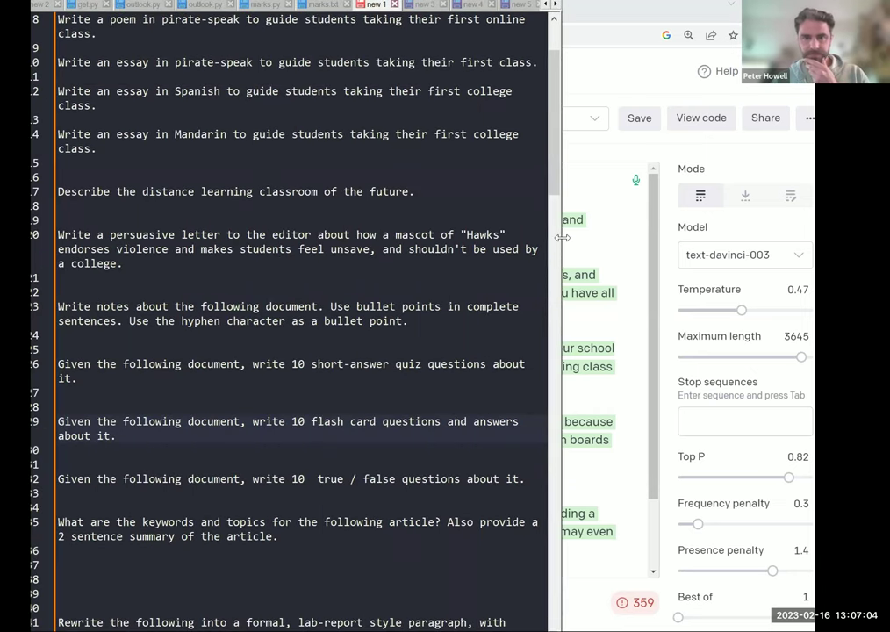
# - Copy the prompt for a Mandarin essay guiding first college class students from the text editor and replace the Playground text with it
pyautogui.moveTo(562, 237); pyautogui.dragTo(610, 237)
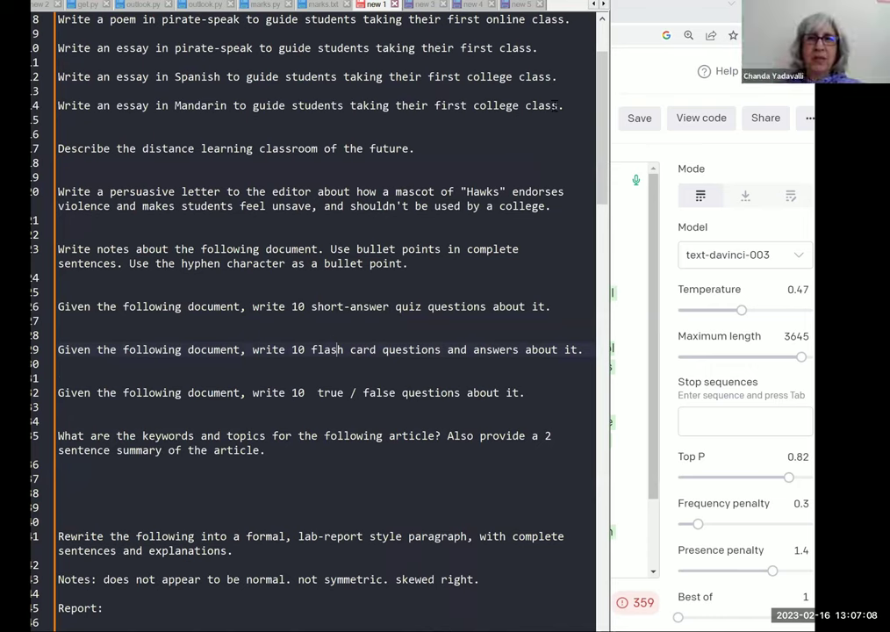
pyautogui.moveTo(568, 104); pyautogui.dragTo(63, 105)
pyautogui.hotkey('ctrl', 'c')
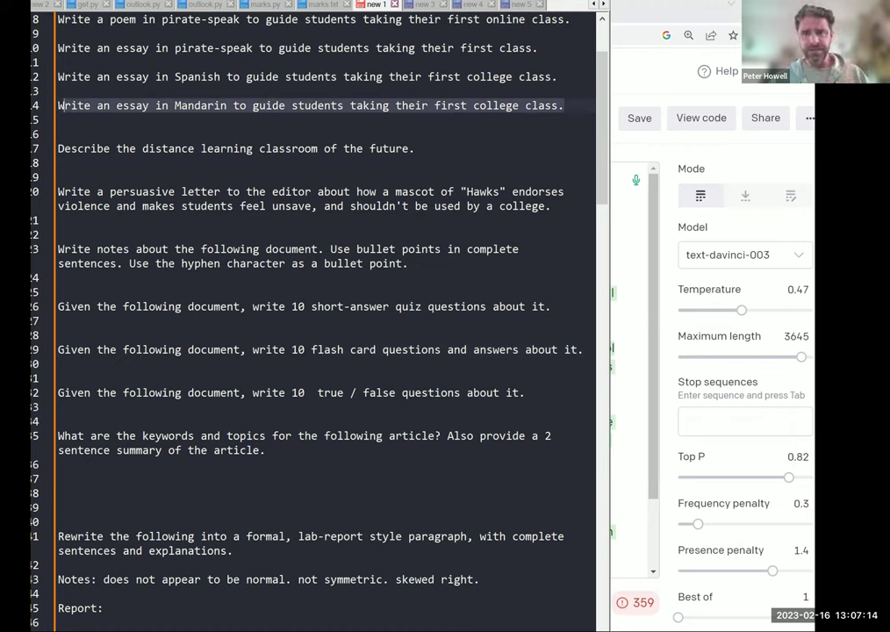
pyautogui.hotkey('alt', 'Tab')
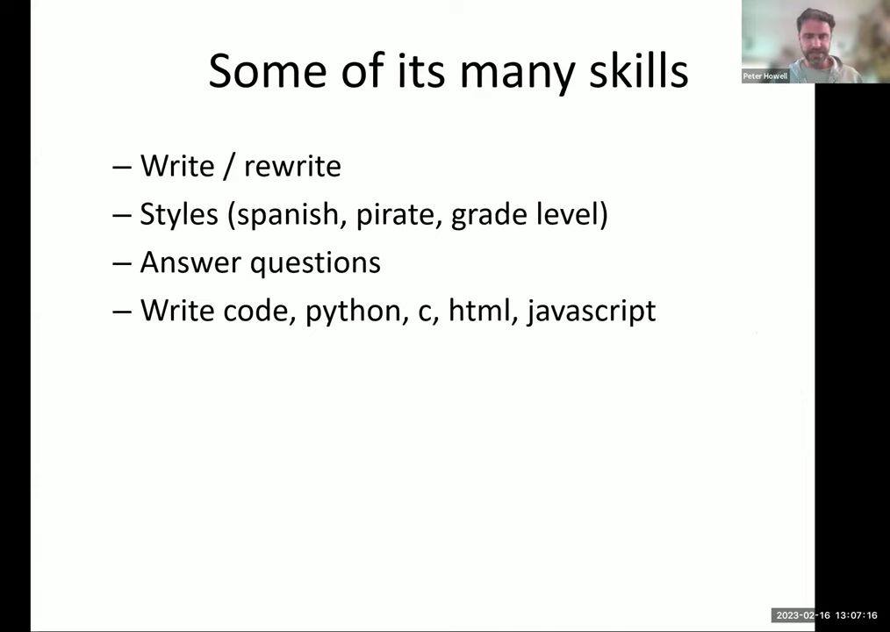
pyautogui.hotkey('alt', 'Tab')
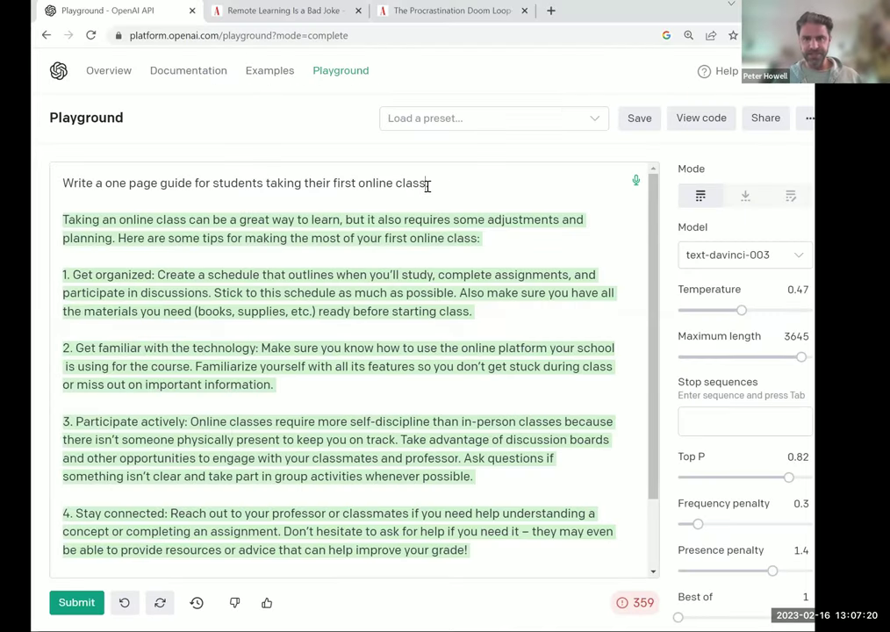
pyautogui.hotkey('ctrl', 'a')
pyautogui.hotkey('ctrl', 'v')
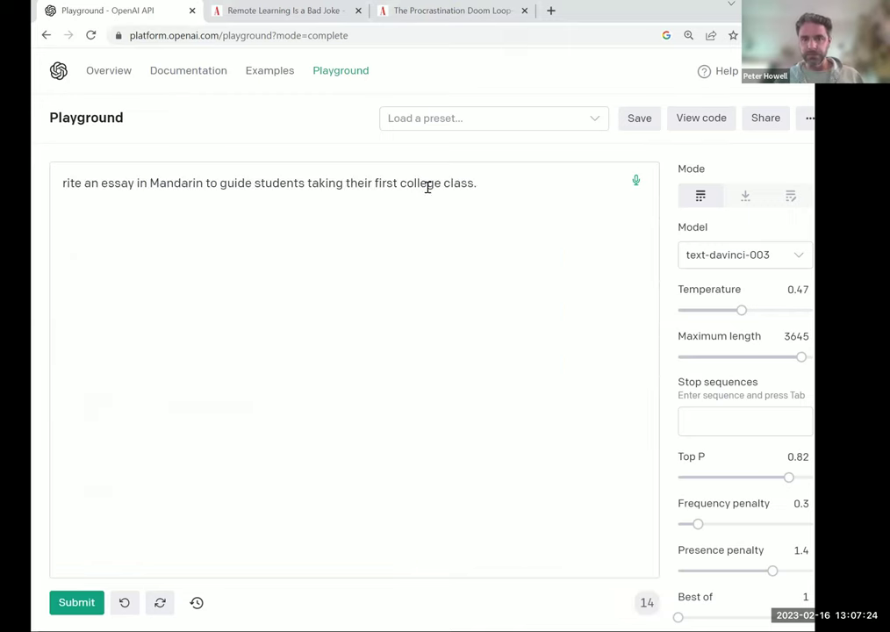
# - Correct the first word of the Mandarin prompt to "Write" and run the essay generation, stopping it partway
pyautogui.moveTo(99, 180); pyautogui.dragTo(37, 182)
pyautogui.press('Right')
pyautogui.click(60, 183)
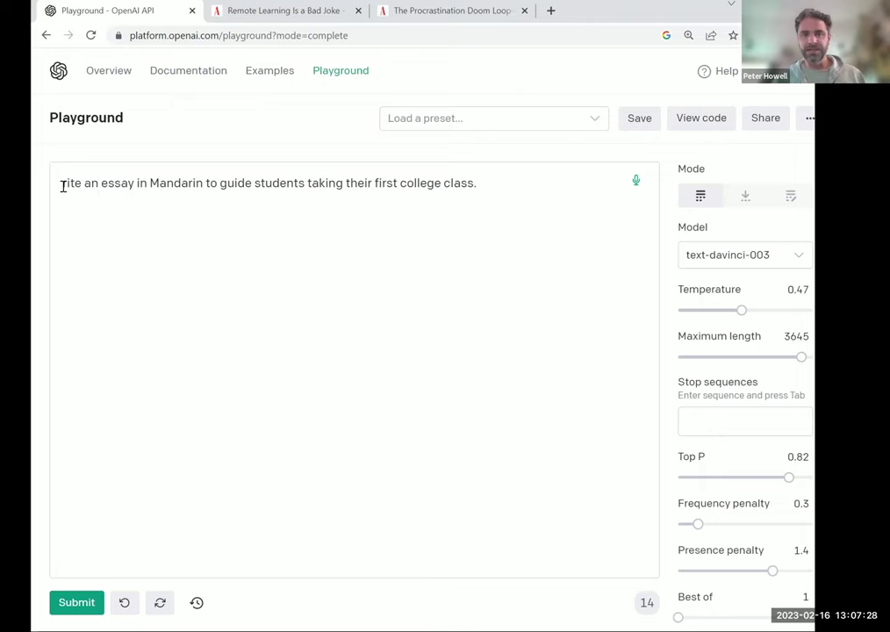
pyautogui.write('W')
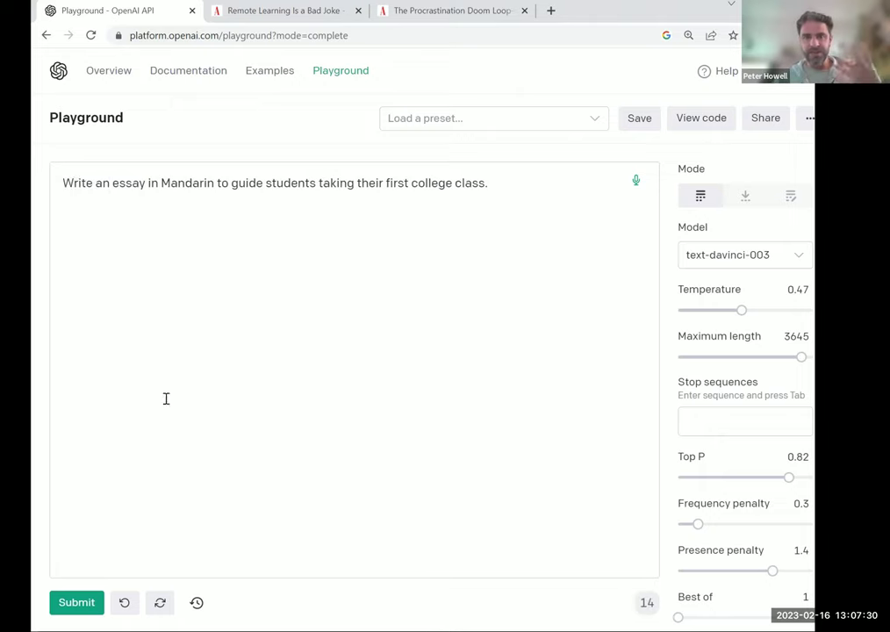
pyautogui.click(76, 602)
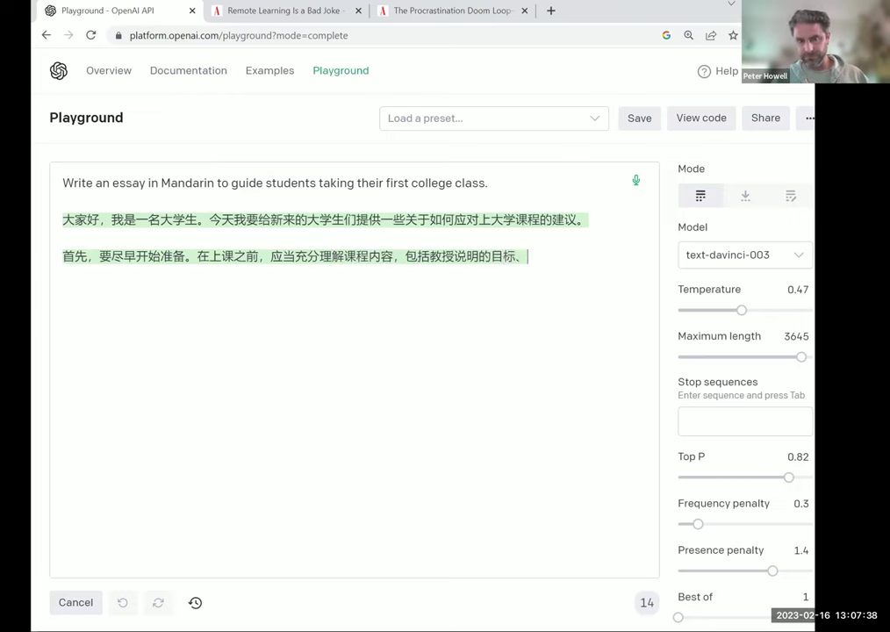
pyautogui.click(74, 605)
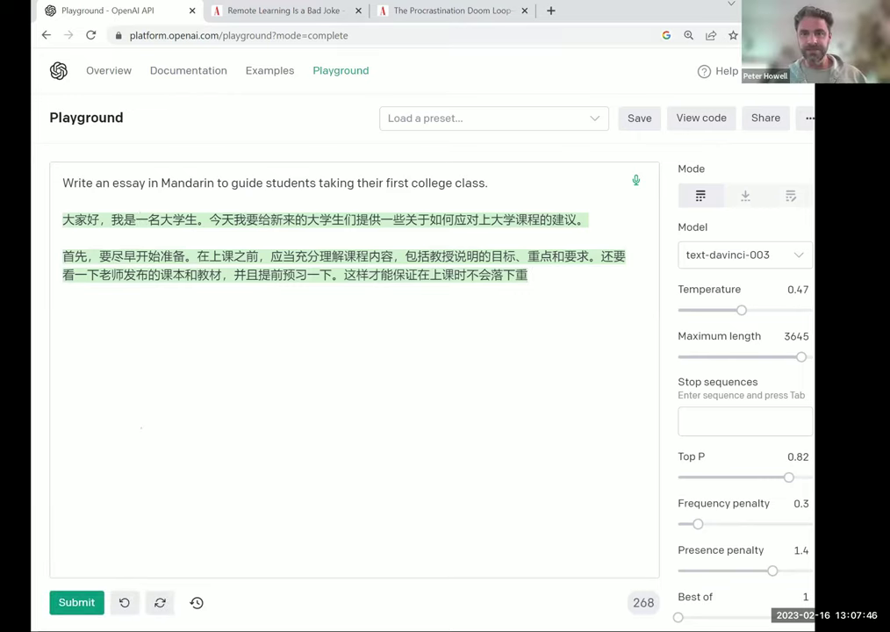
# - In the text editor, copy the bullet-point notes prompt with its neural networks document, from "Write notes" through "Notes:"
pyautogui.hotkey('alt', 'Tab')
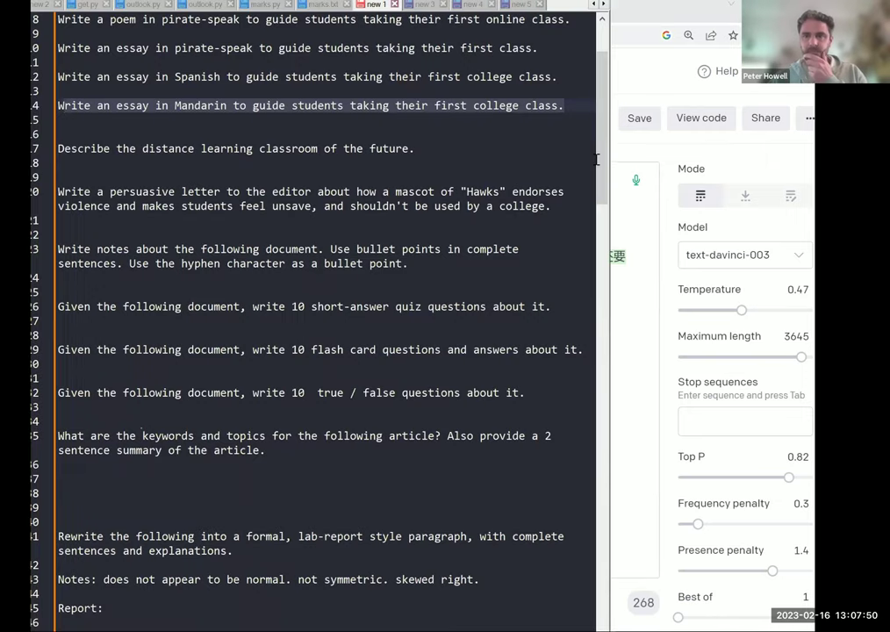
pyautogui.scroll(-6, 590, 228)
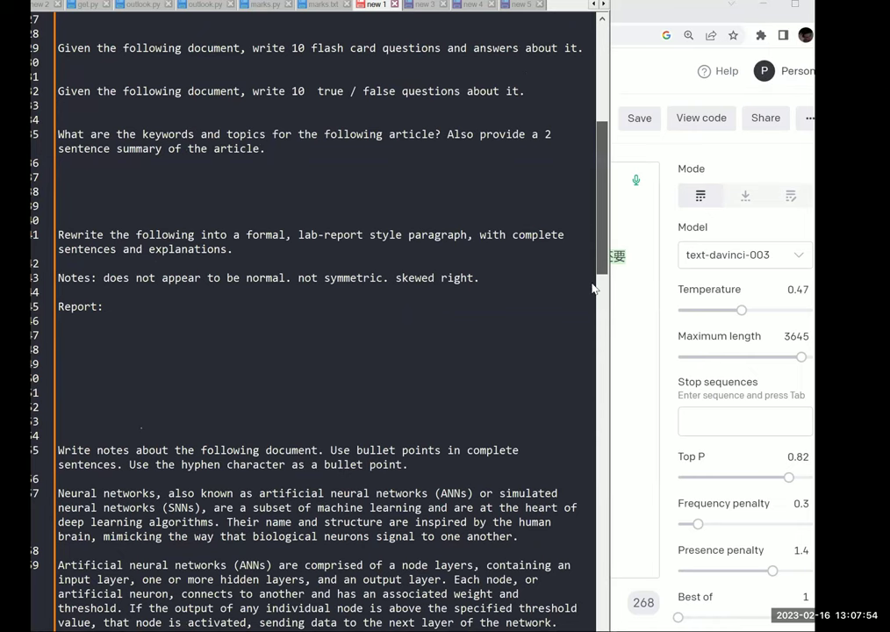
pyautogui.scroll(-5, 593, 288)
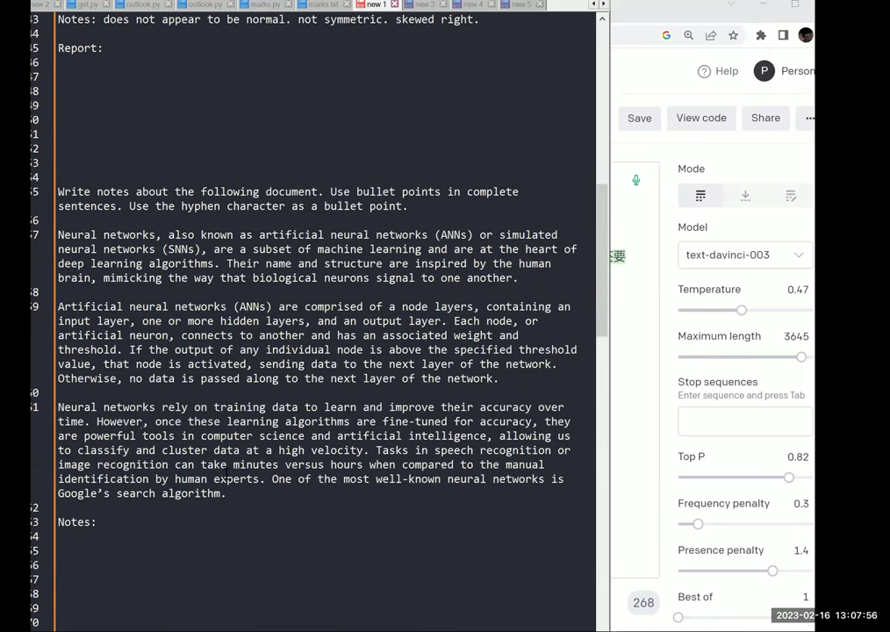
pyautogui.moveTo(117, 521); pyautogui.dragTo(50, 199)
pyautogui.hotkey('ctrl', 'c')
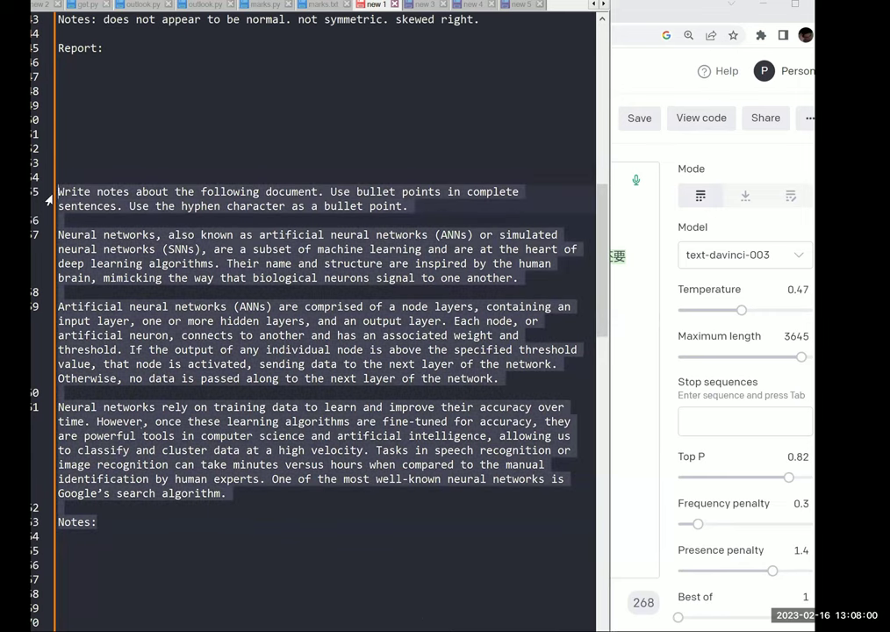
# - Replace the Playground's Mandarin essay with the copied neural networks prompt and generate the bullet-point notes
pyautogui.hotkey('alt', 'Tab')
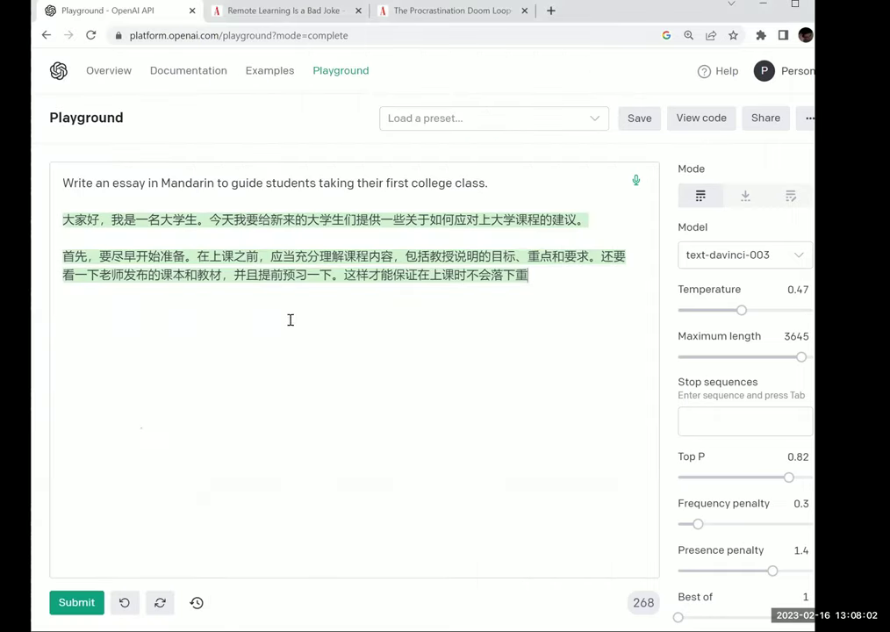
pyautogui.moveTo(561, 288); pyautogui.dragTo(38, 167)
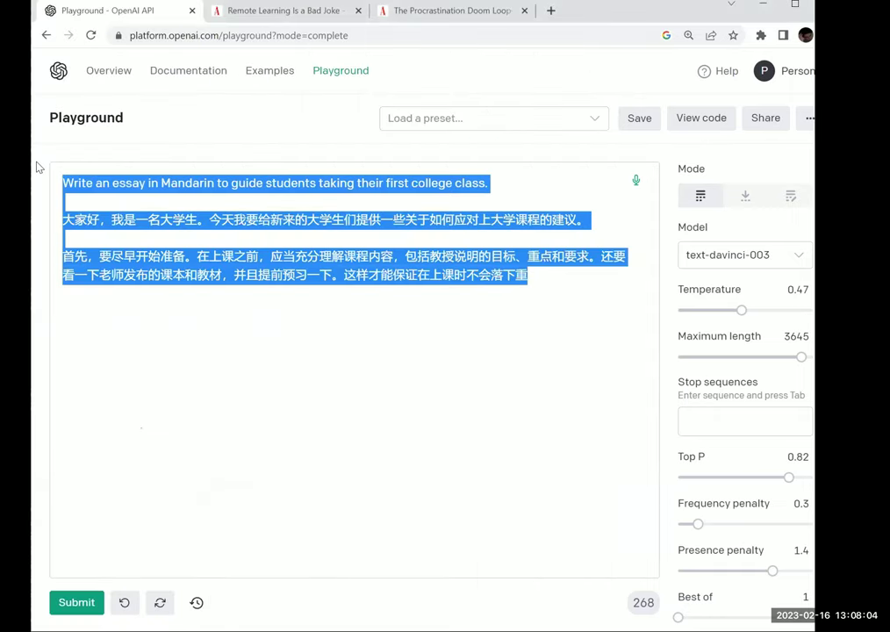
pyautogui.hotkey('ctrl', 'v')
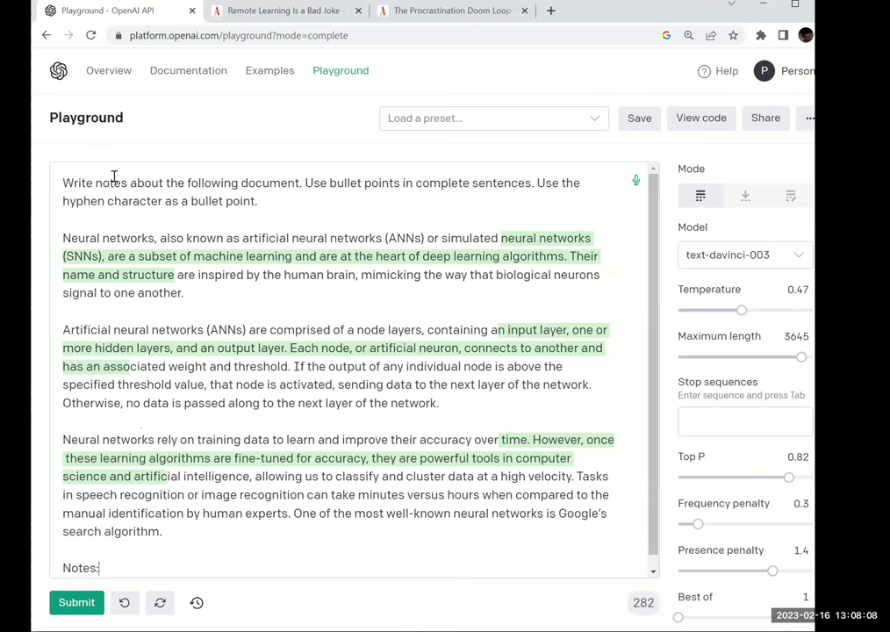
pyautogui.moveTo(60, 180); pyautogui.dragTo(260, 201)
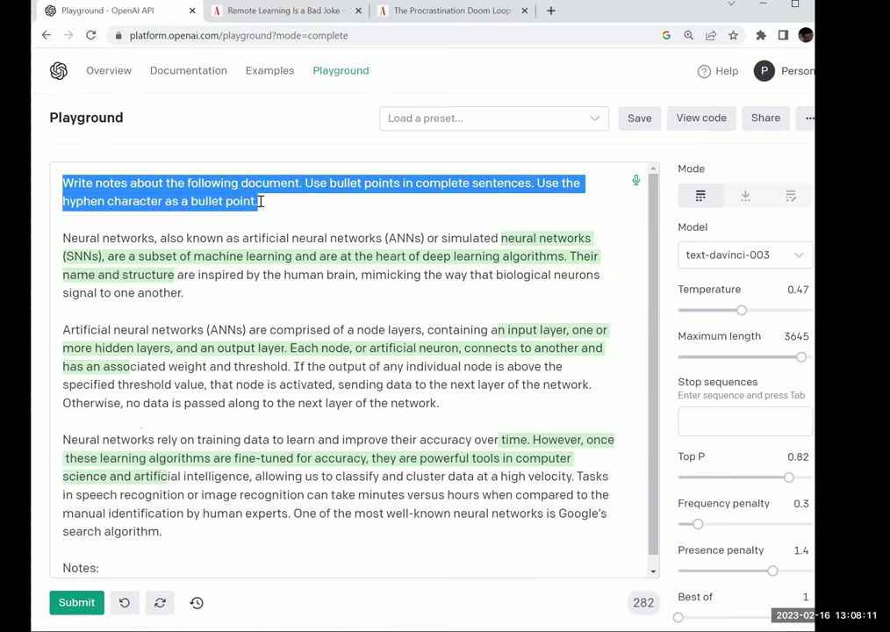
pyautogui.click(133, 570)
pyautogui.hotkey('ctrl', 'Return')
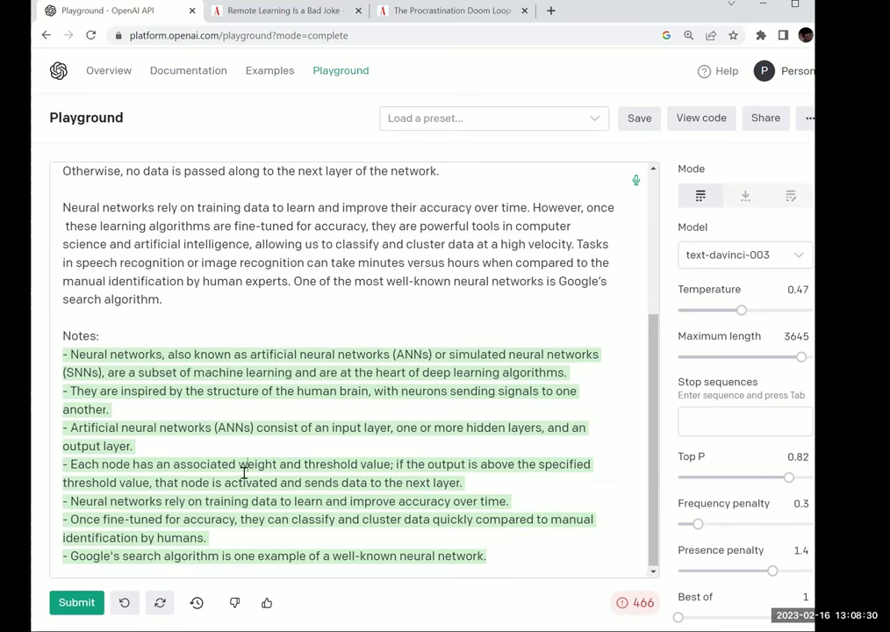
# - Replace all the neural networks text in the Playground with the question "Who is Tim Berners Lee?" and generate the answer
pyautogui.hotkey('ctrl', 'a')
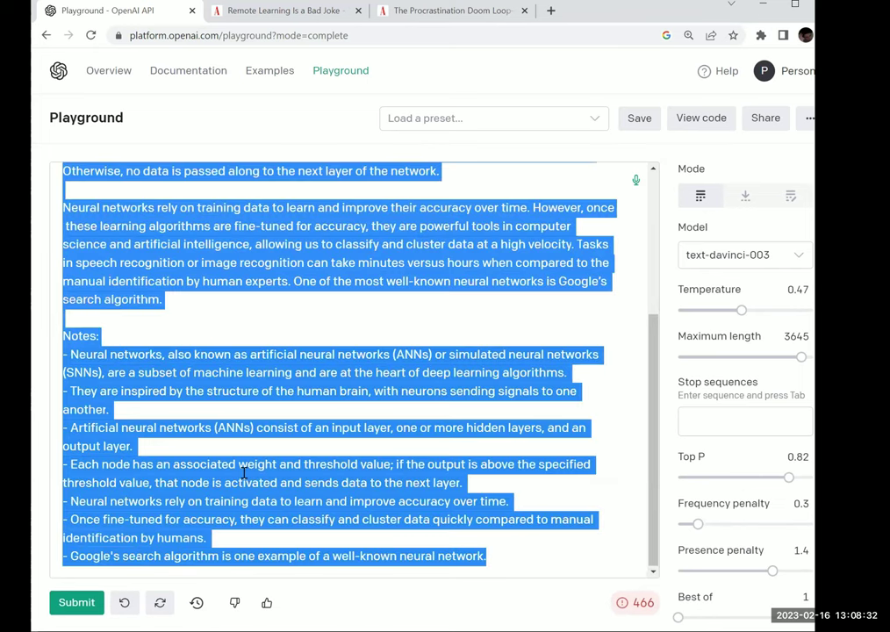
pyautogui.write('W')
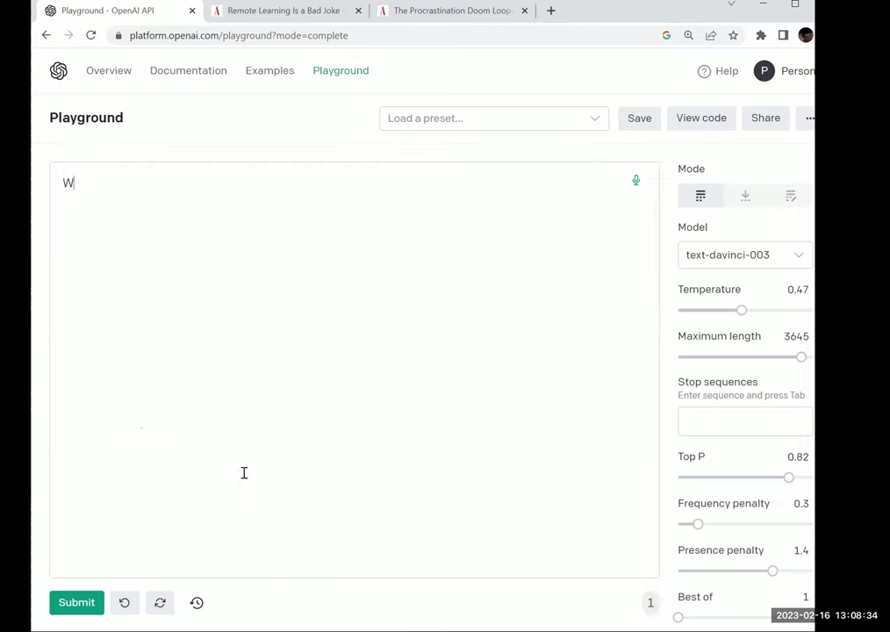
pyautogui.write('ho is')
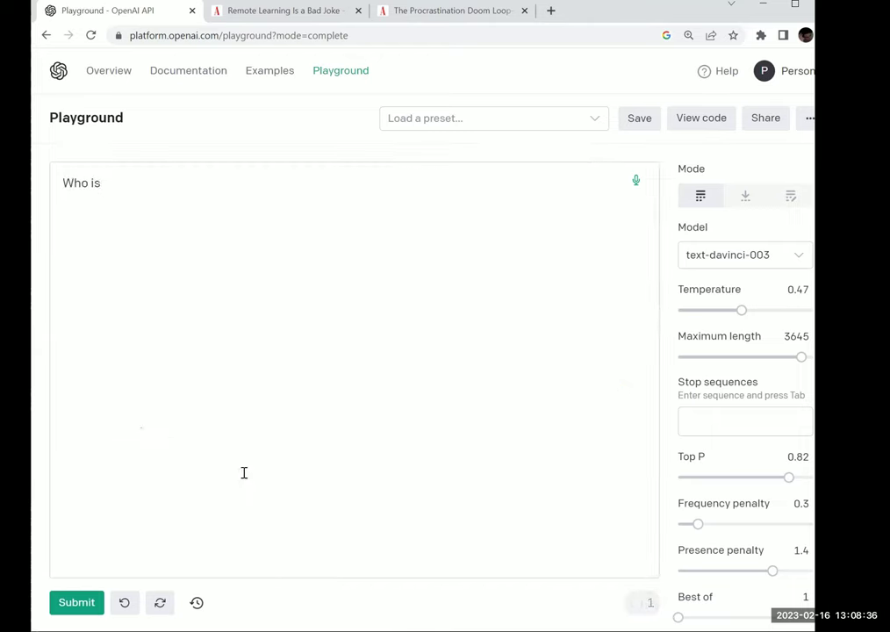
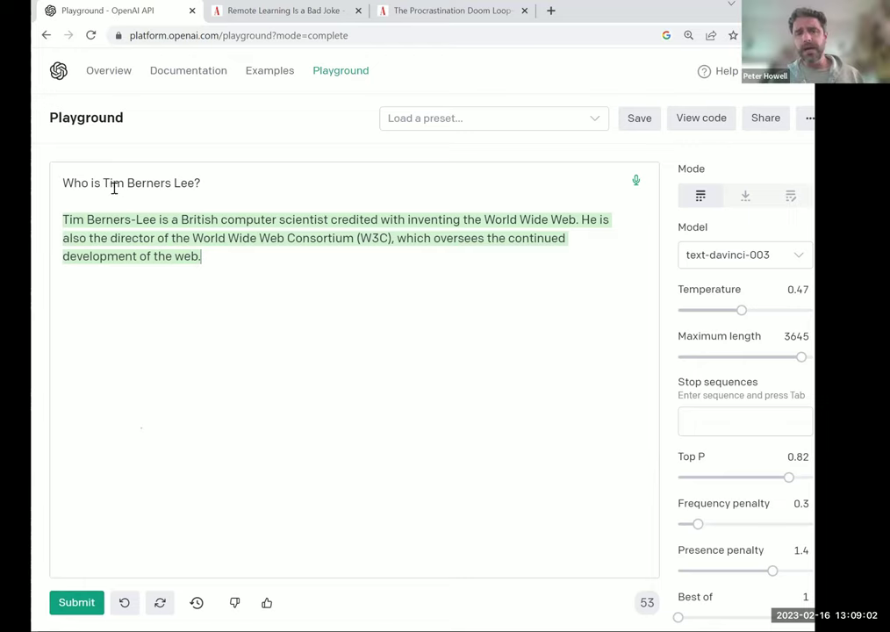
# - Replace the name and the generated answer so the question reads "Who is Vanavar Bush?" and generate a new answer
pyautogui.moveTo(103, 183); pyautogui.dragTo(273, 267)
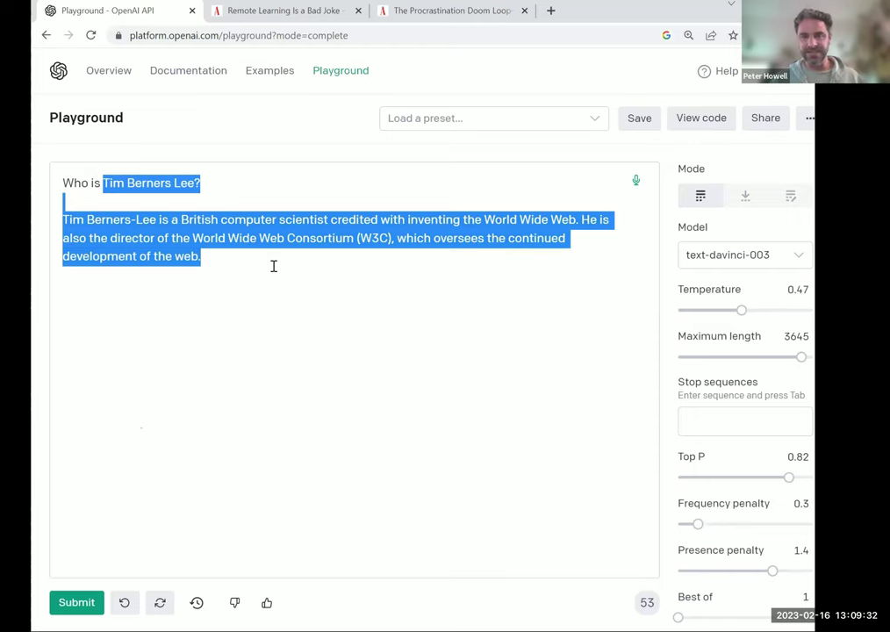
pyautogui.write('Va')
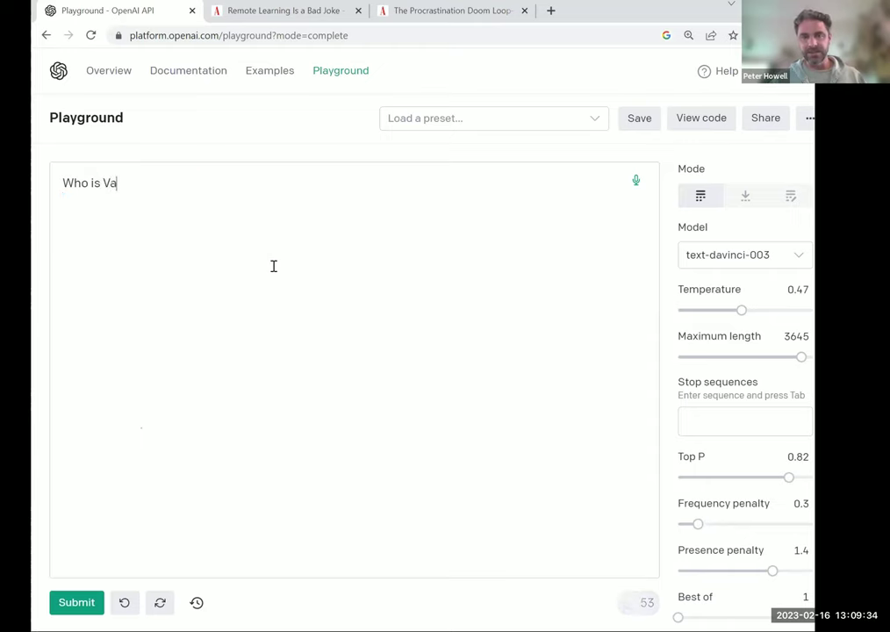
pyautogui.write('navar')
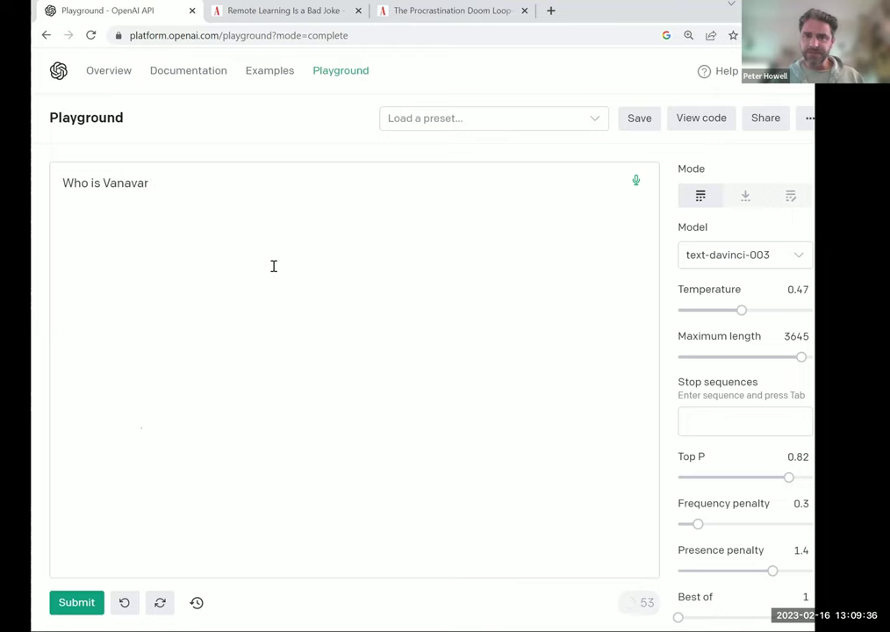
pyautogui.write(' Bush?')
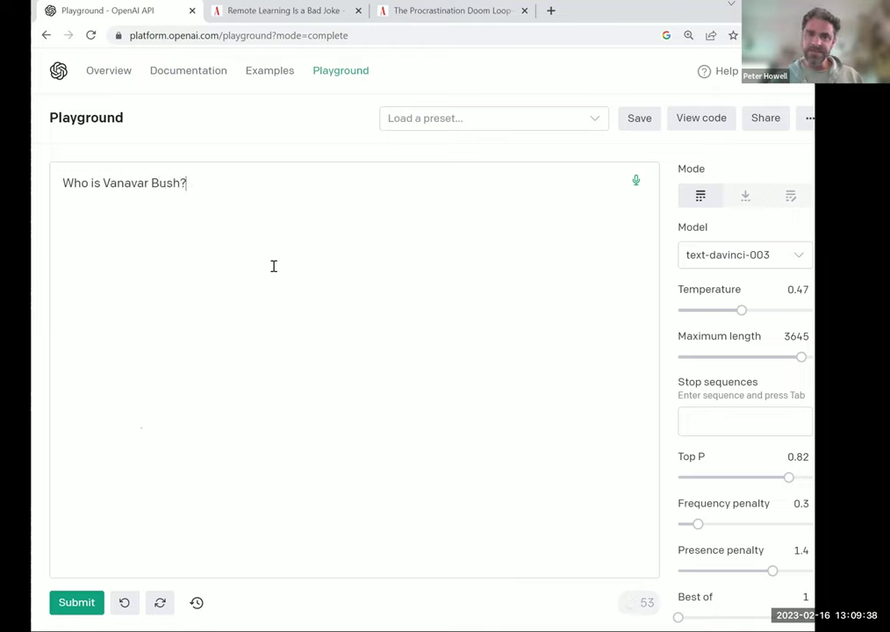
pyautogui.hotkey('ctrl', 'Return')
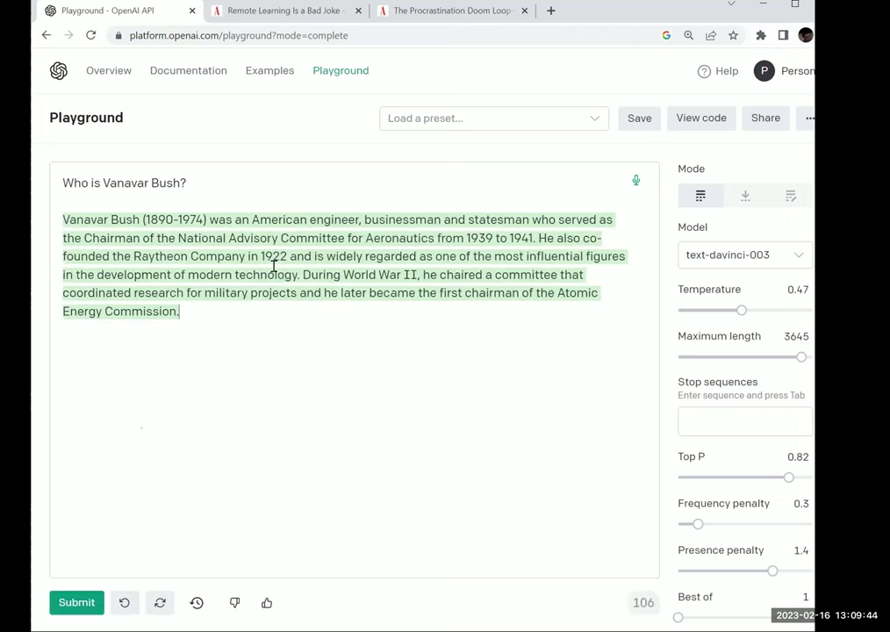
# - Extend the question with "and how did he predict the world wide web", delete the old answer and generate a new one
pyautogui.click(181, 182)
pyautogui.write('and how di')
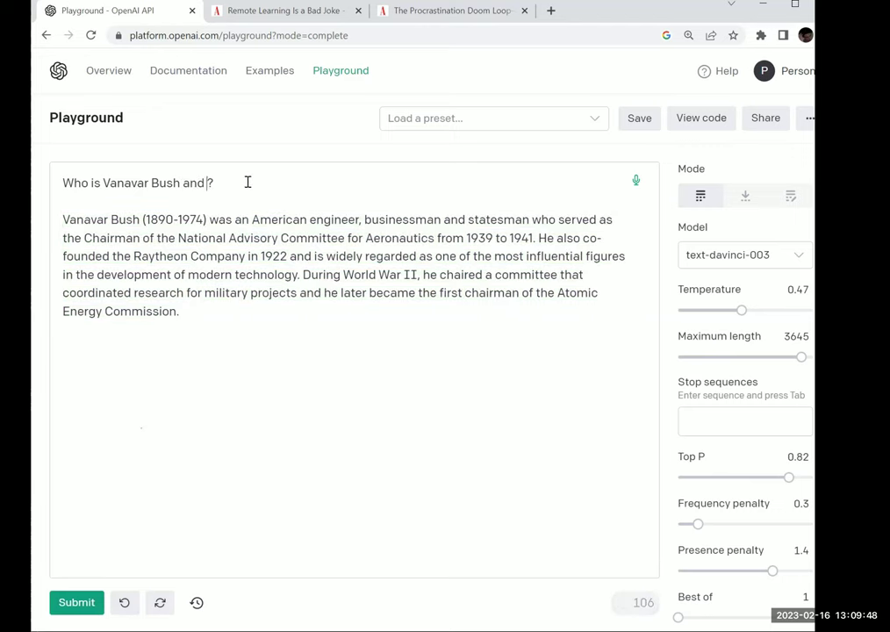
pyautogui.write('d he predict t')
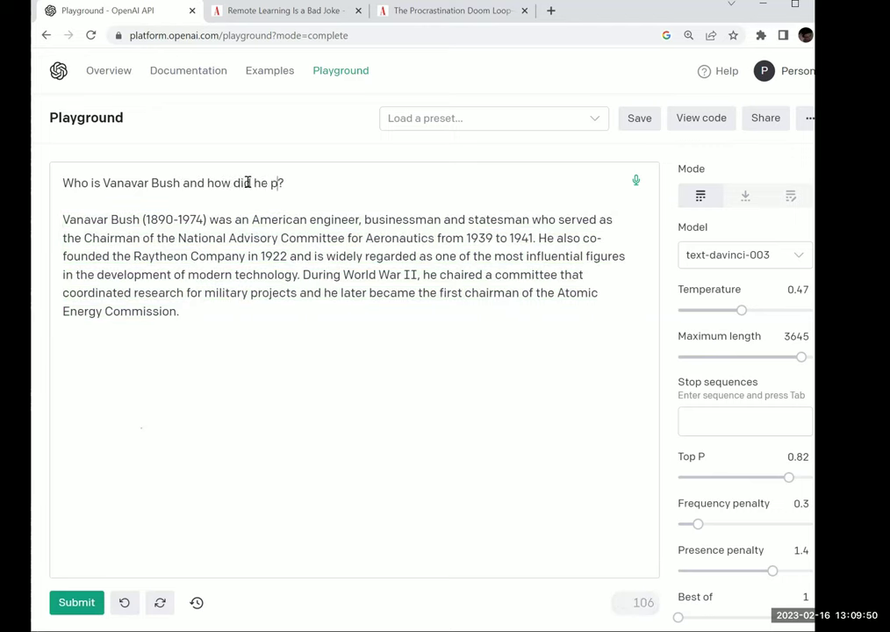
pyautogui.write('he world wide')
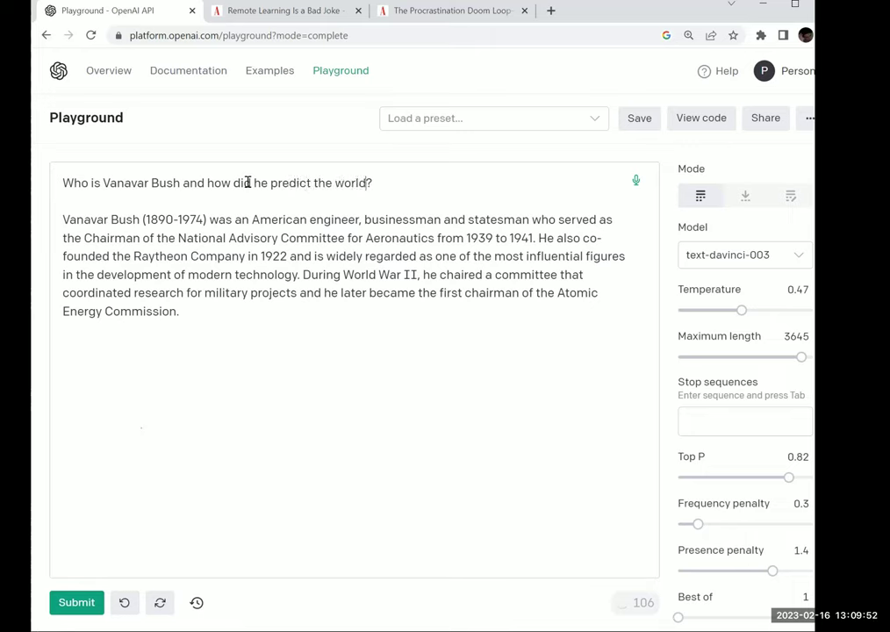
pyautogui.write(' web')
pyautogui.click(430, 183)
pyautogui.keyDown('shift'); pyautogui.click(390, 387); pyautogui.keyUp('shift')
pyautogui.press('BackSpace')
pyautogui.hotkey('ctrl', 'Return')
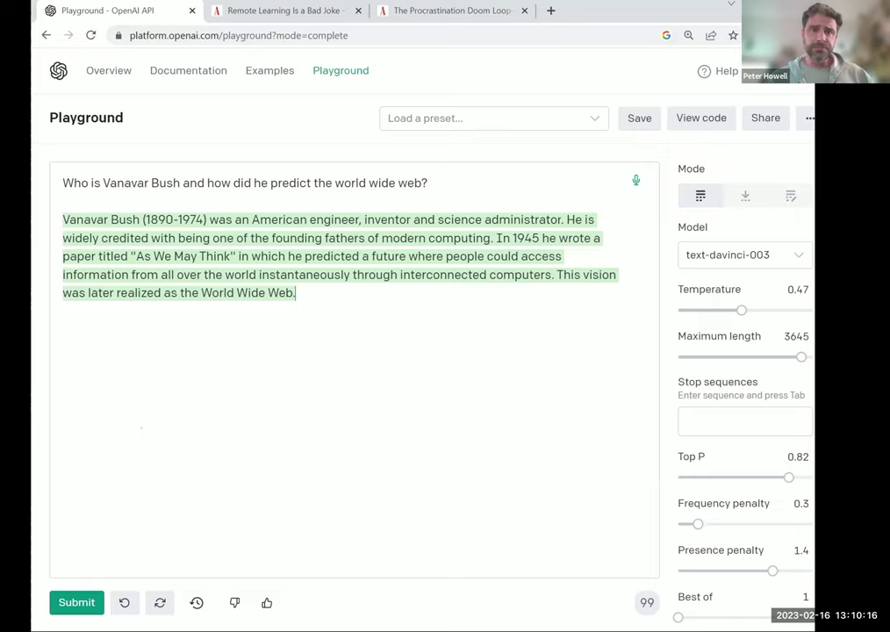
# - In the text editor, copy the bureaucratic report prompt with its question and notes, from "I need to write" through "Report:"
pyautogui.hotkey('alt', 'Tab')
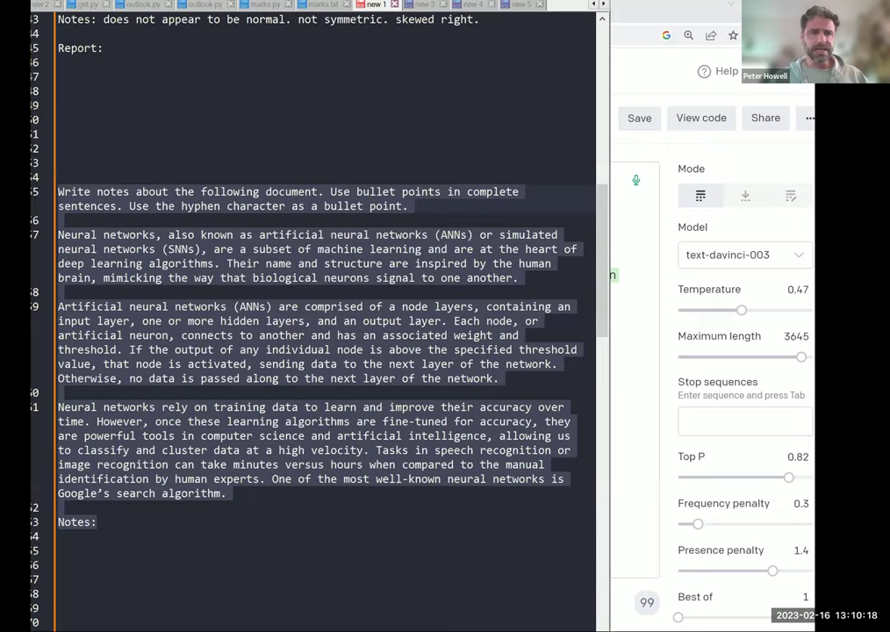
pyautogui.hotkey('alt', 'Tab')
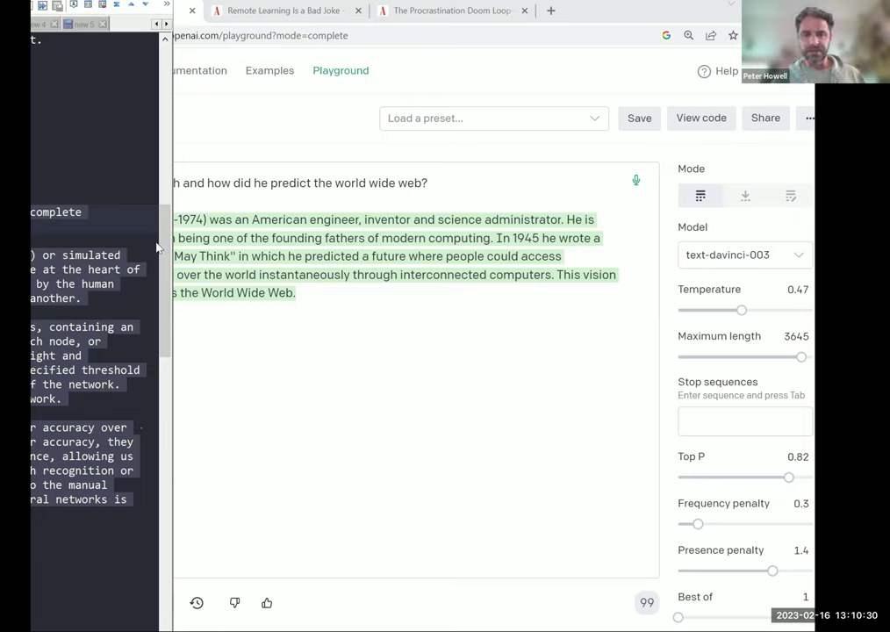
pyautogui.moveTo(168, 231); pyautogui.dragTo(165, 304)
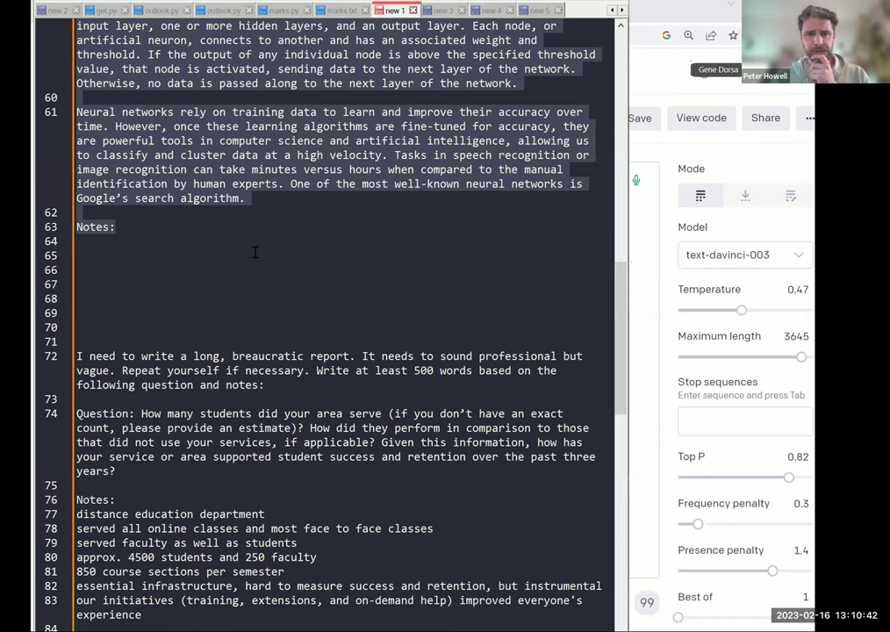
pyautogui.scroll(-1, 254, 252)
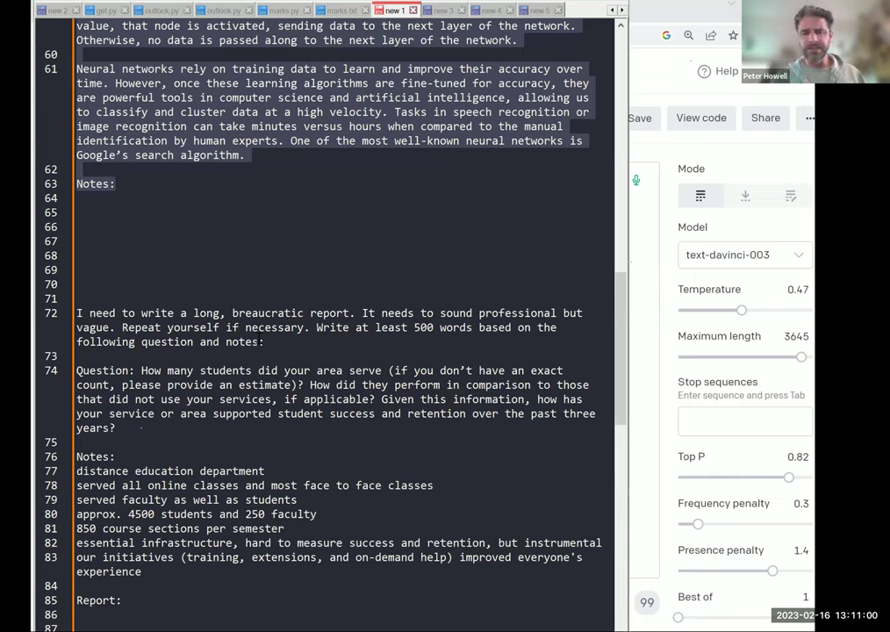
pyautogui.click(79, 312)
pyautogui.moveTo(79, 312); pyautogui.dragTo(164, 606)
pyautogui.hotkey('ctrl', 'c')
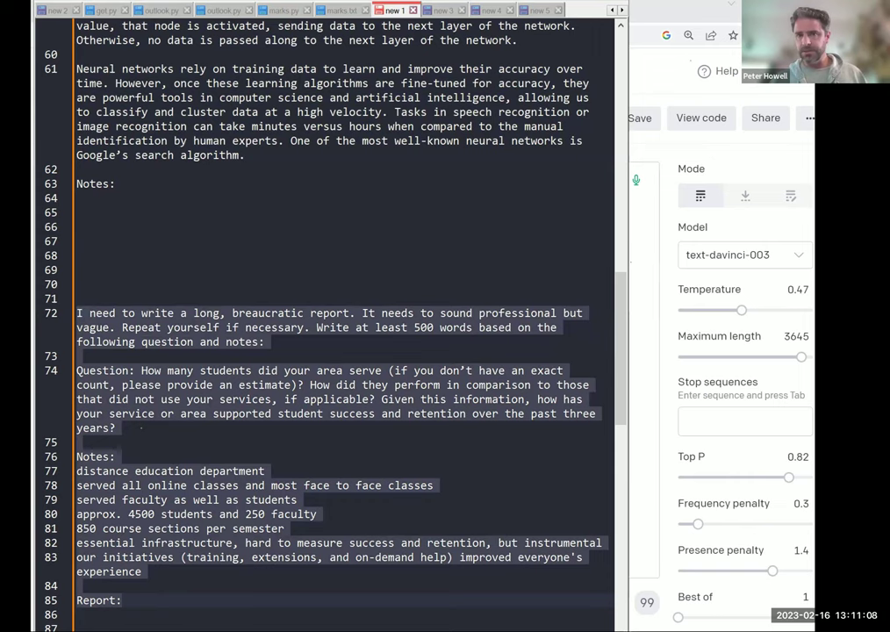
# - Replace the Playground's question and answer with the copied report prompt and generate the distance education report
pyautogui.hotkey('alt', 'Tab')
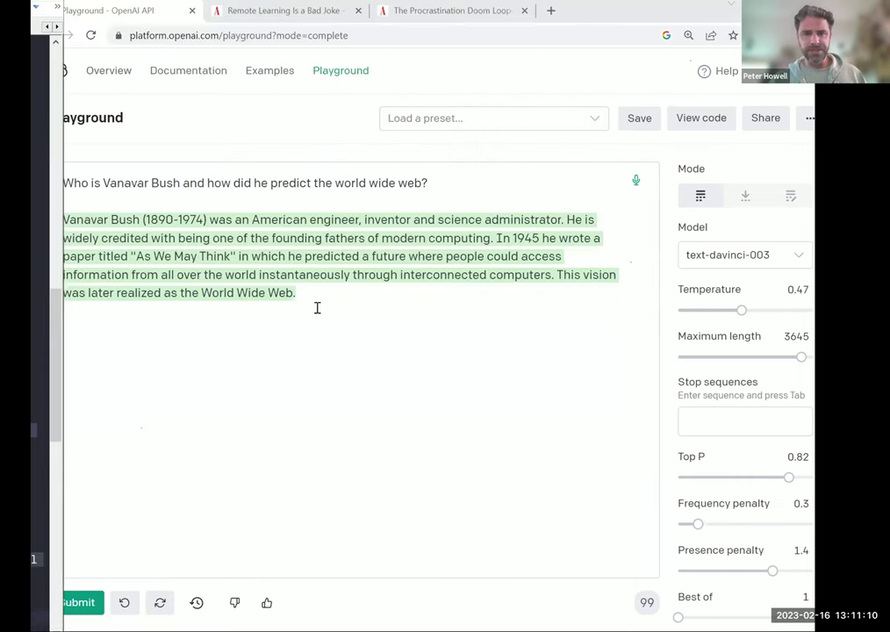
pyautogui.moveTo(299, 293); pyautogui.dragTo(35, 173)
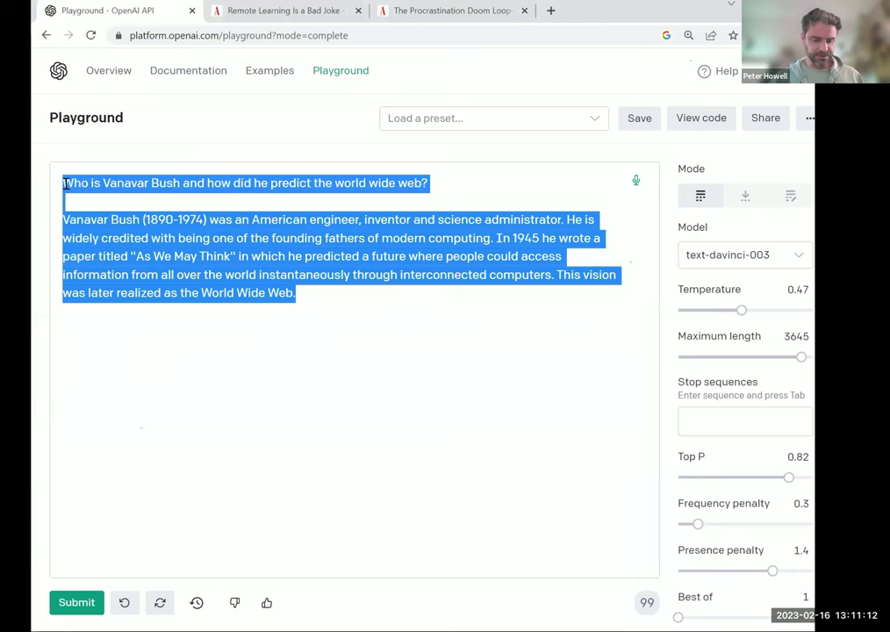
pyautogui.hotkey('ctrl', 'v')
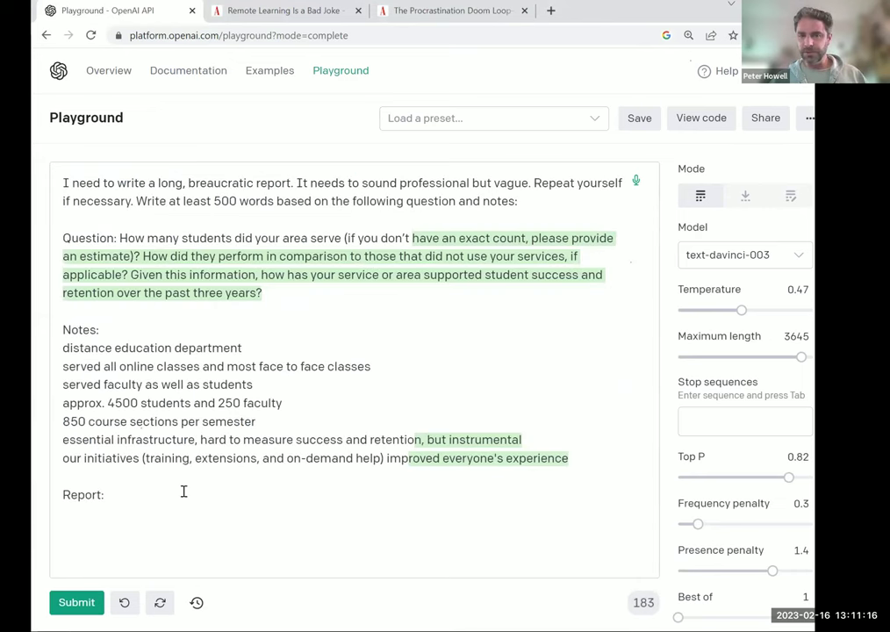
pyautogui.moveTo(102, 183); pyautogui.dragTo(337, 275)
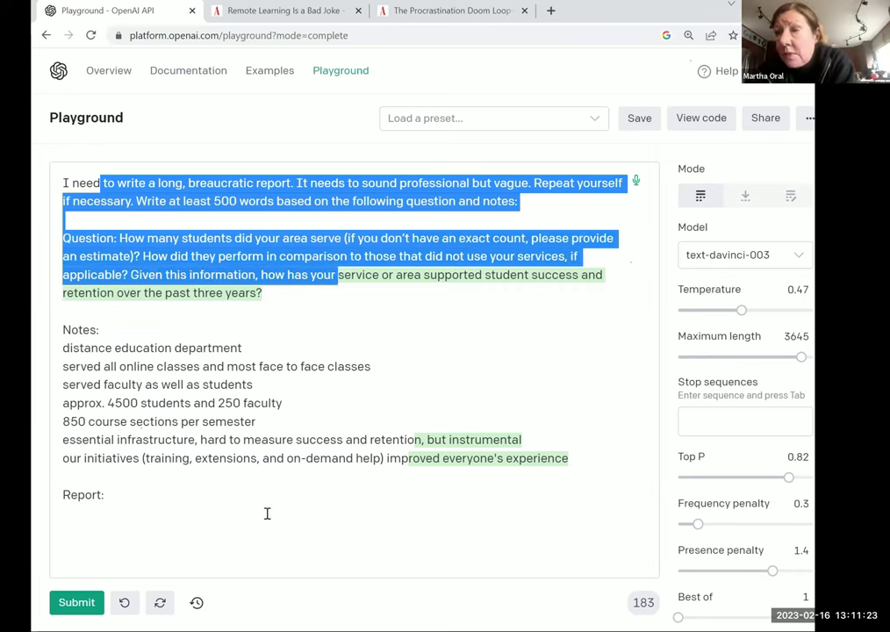
pyautogui.click(146, 501)
pyautogui.click(78, 603)
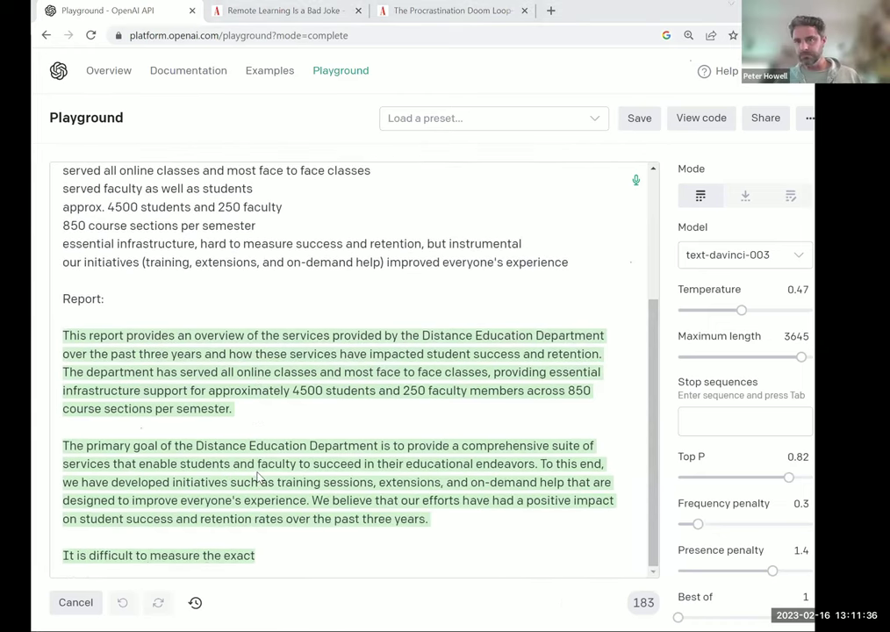
# - Switch to the PowerPoint slide show and advance past the skills slides to the "OpenAI" slide
pyautogui.hotkey('alt', 'Tab')
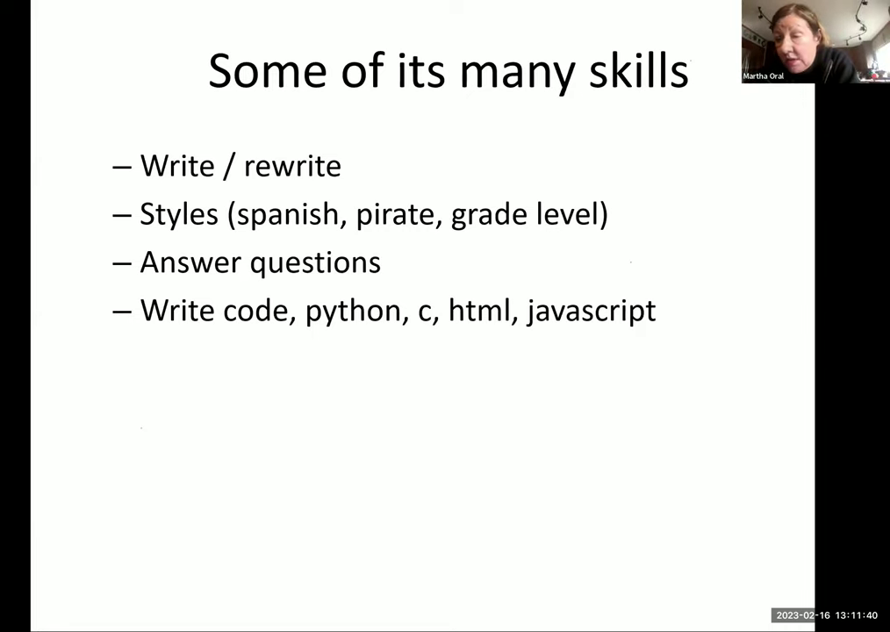
pyautogui.press('Right')
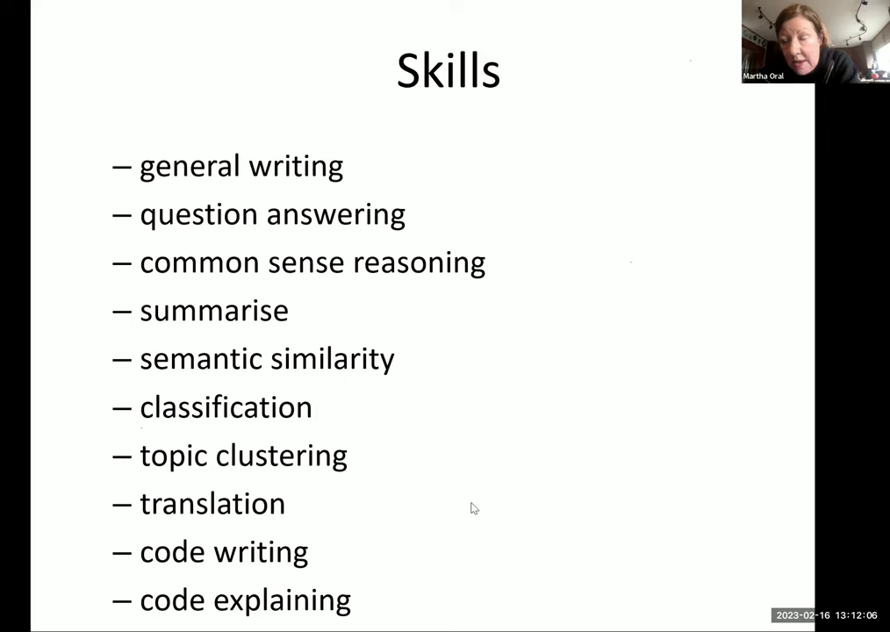
pyautogui.press('Right')
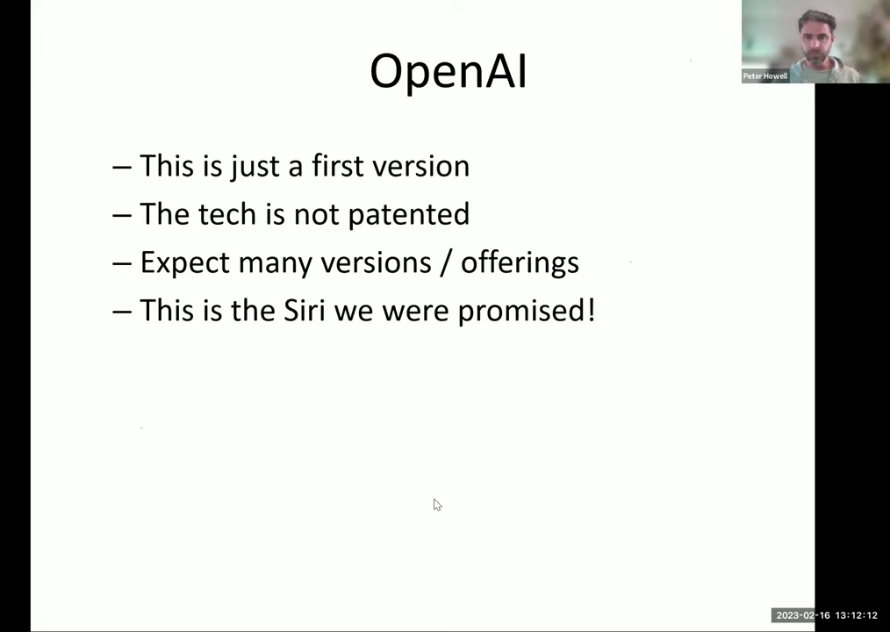
# - Check the finished report and its token count in the Playground, and return to the "OpenAI" slide in PowerPoint
pyautogui.hotkey('alt', 'Tab')
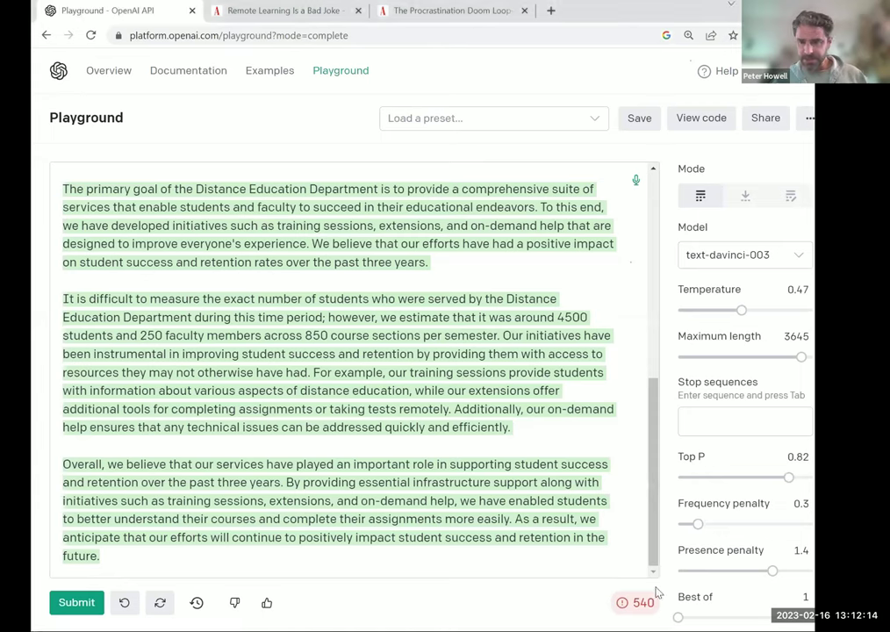
pyautogui.moveTo(636, 604)
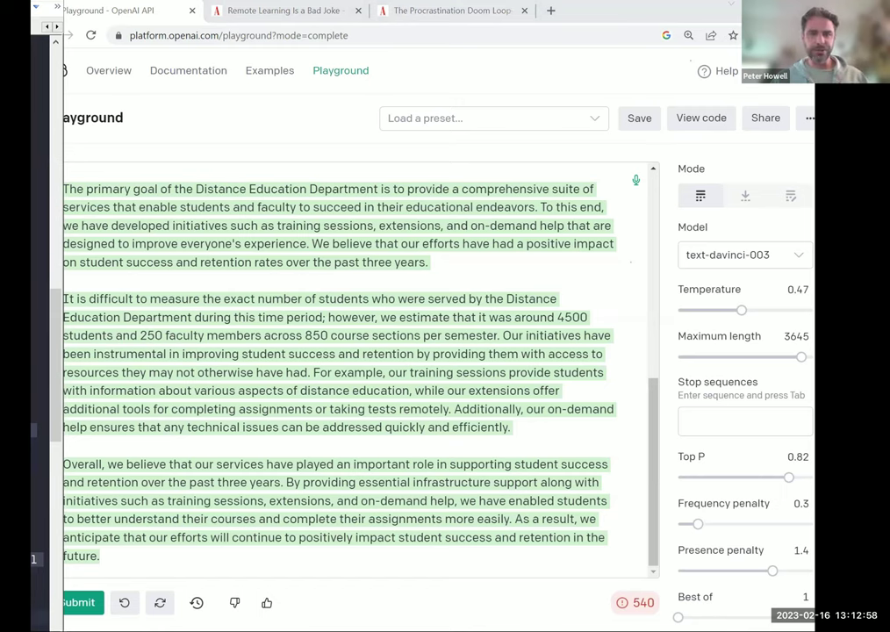
pyautogui.hotkey('alt', 'Tab')
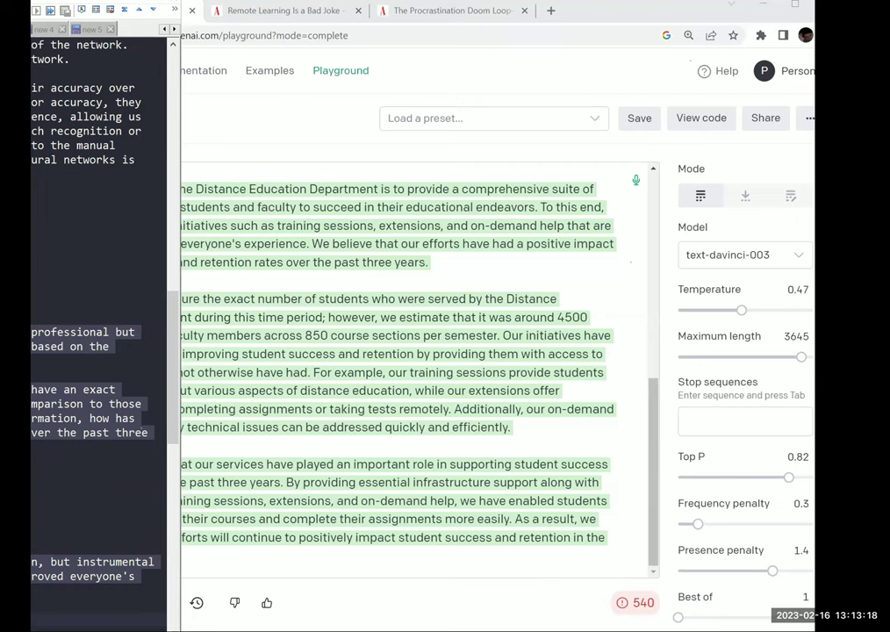
pyautogui.hotkey('alt', 'Tab')
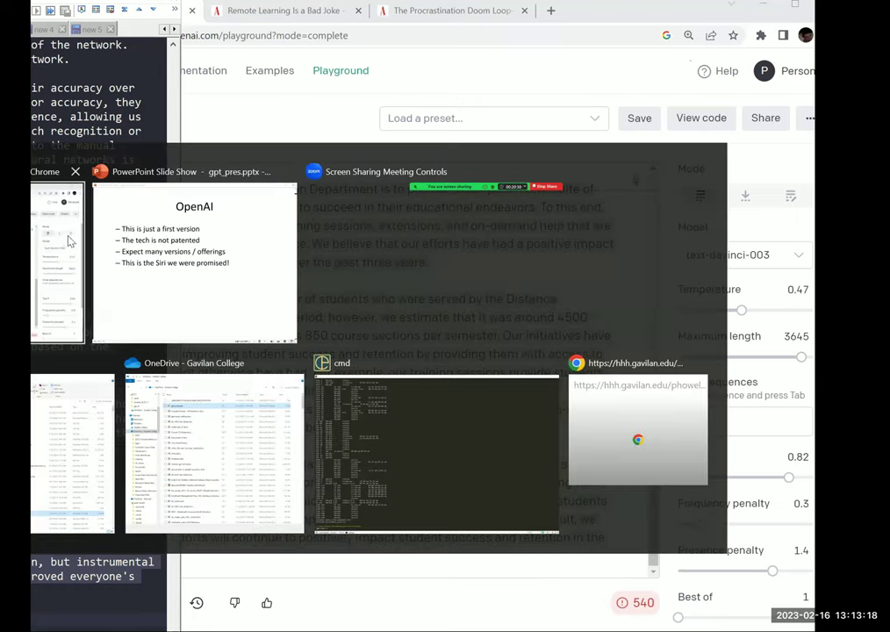
pyautogui.click(238, 245)
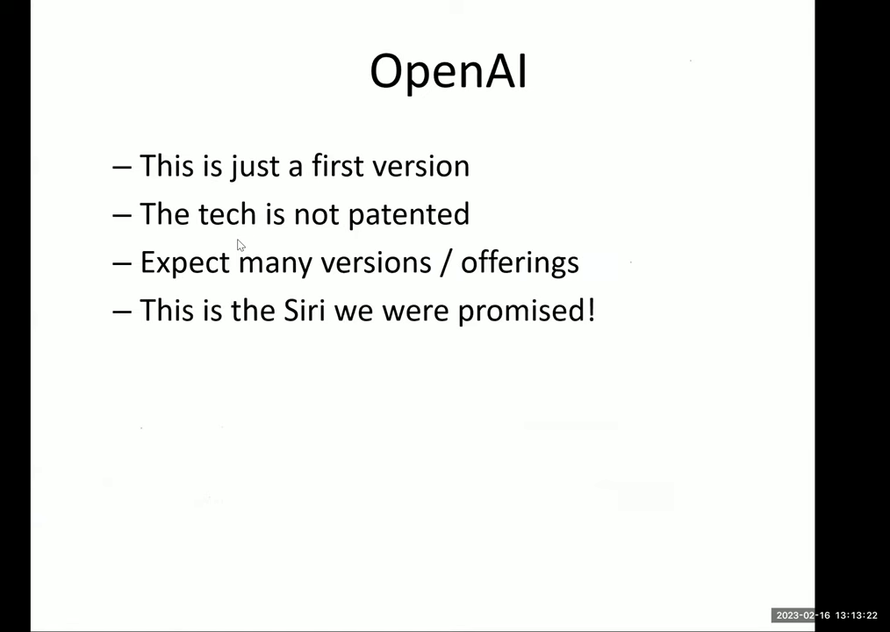
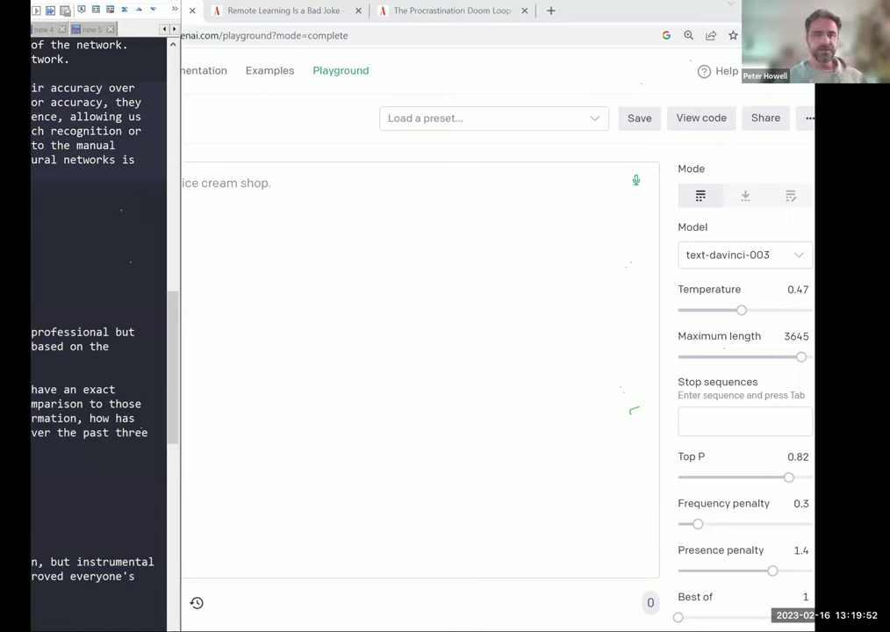
# - In the text editor, copy the formal lab-report rewriting prompt with its notes on a non-normal, right-skewed distribution
pyautogui.scroll(5, 97, 325)
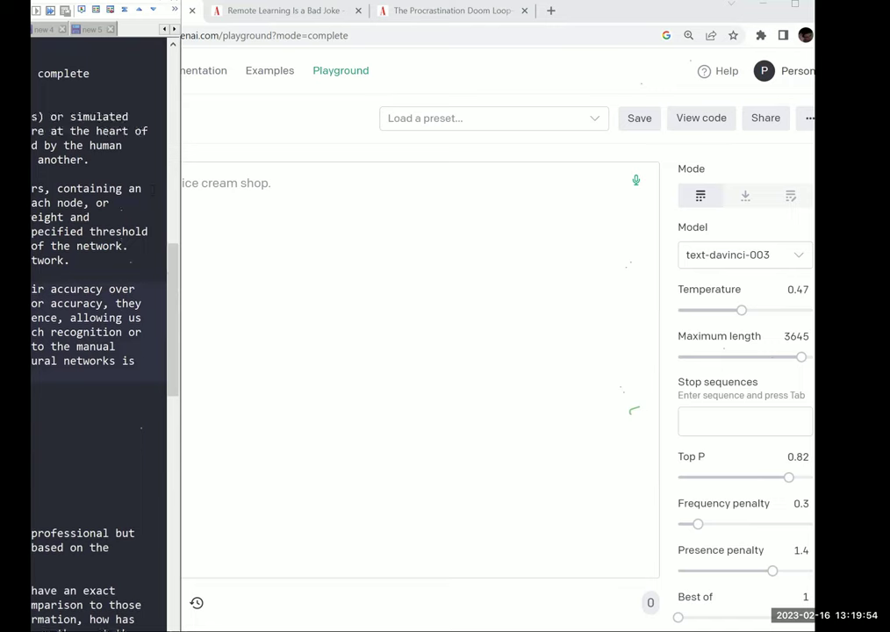
pyautogui.scroll(-1, 172, 273)
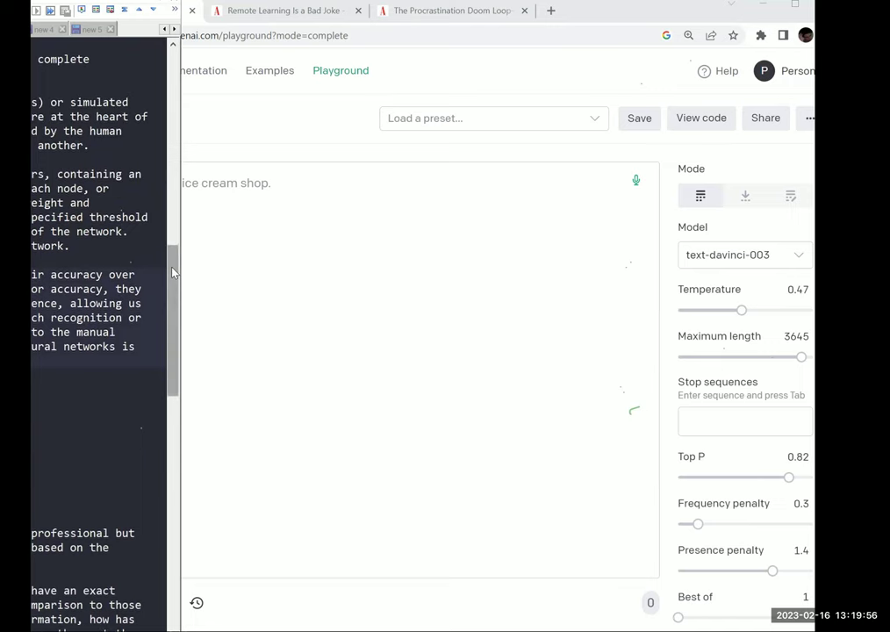
pyautogui.moveTo(172, 273); pyautogui.dragTo(183, 201)
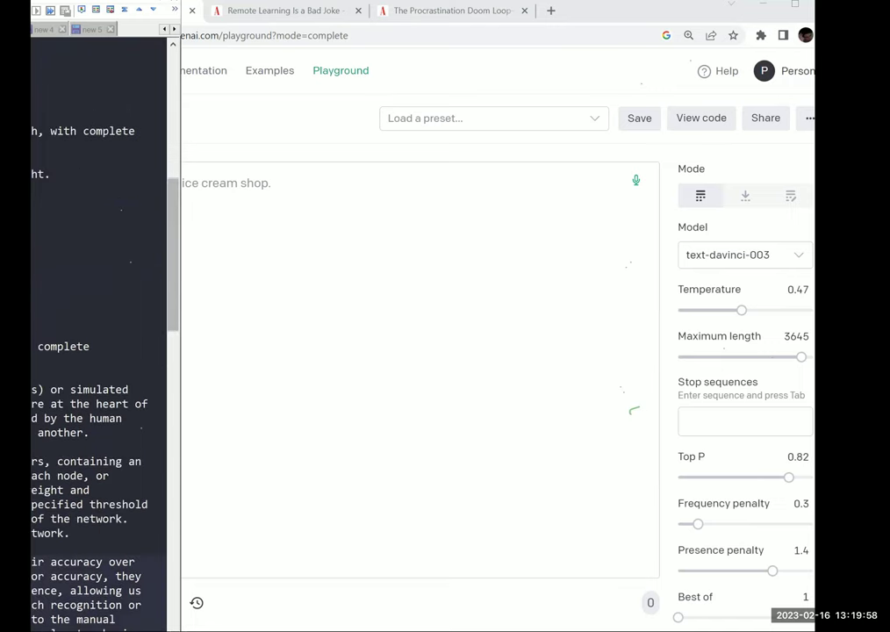
pyautogui.moveTo(55, 174); pyautogui.dragTo(32, 131)
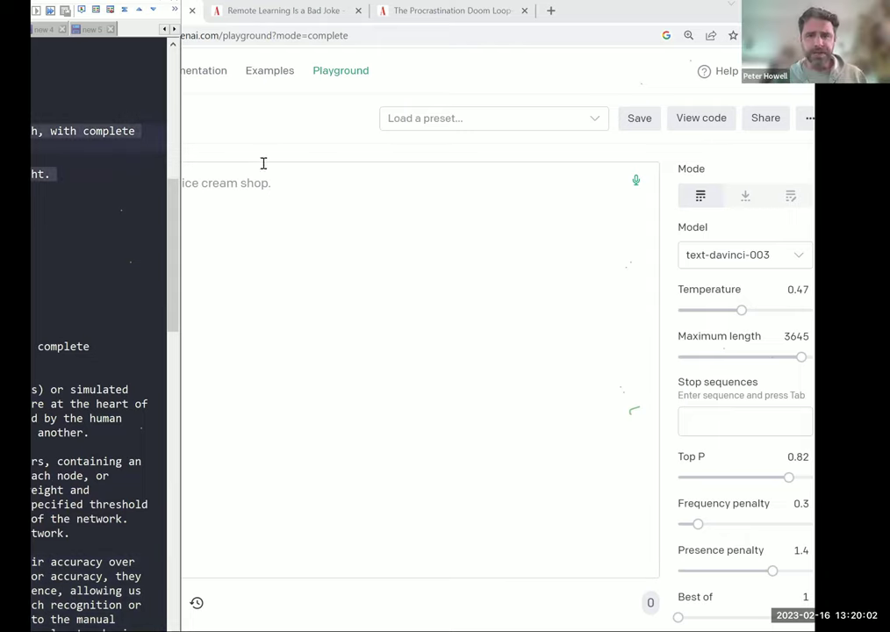
# - Paste the lab-report prompt into the empty Playground prompt and generate the report paragraph after "Report:"
pyautogui.click(262, 196)
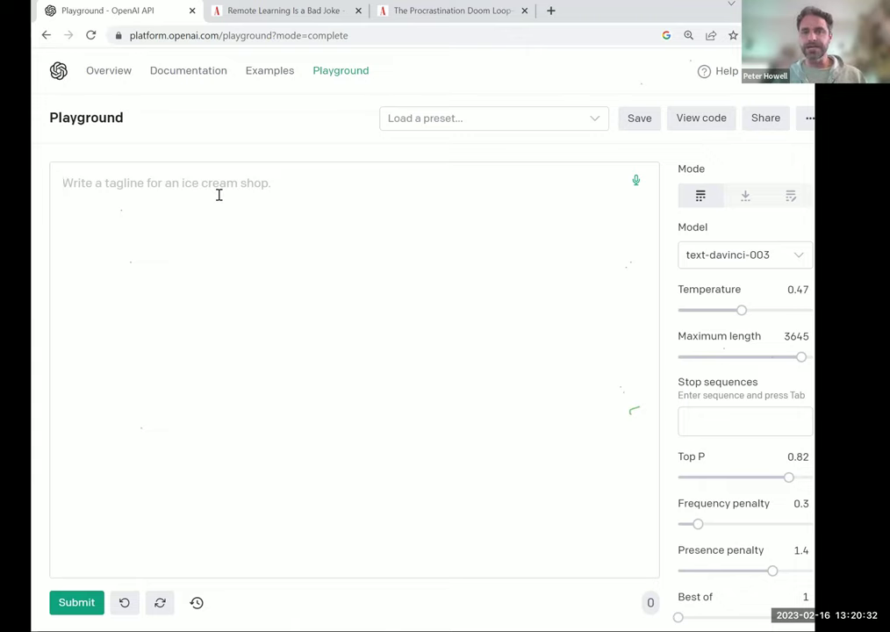
pyautogui.click(181, 190)
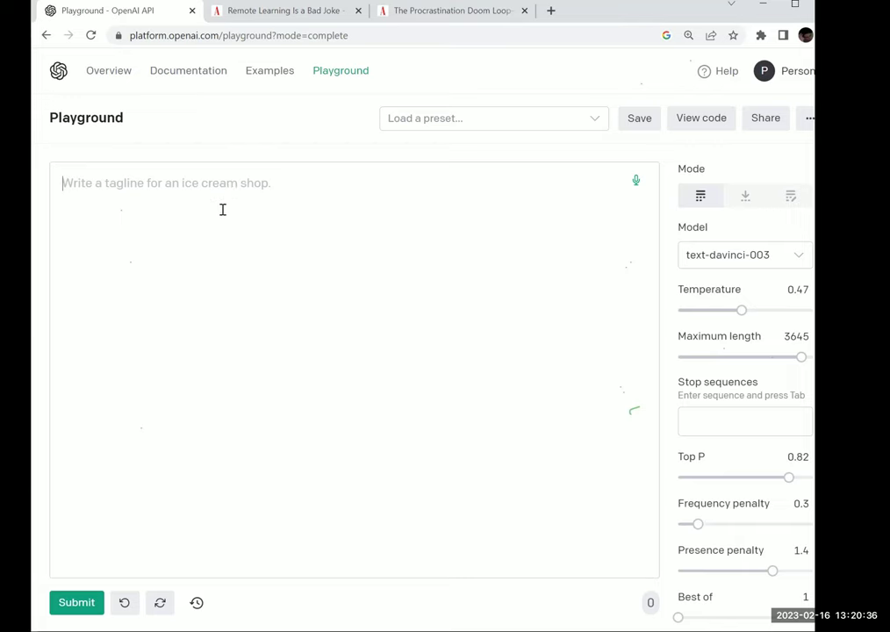
pyautogui.hotkey('ctrl', 'v')
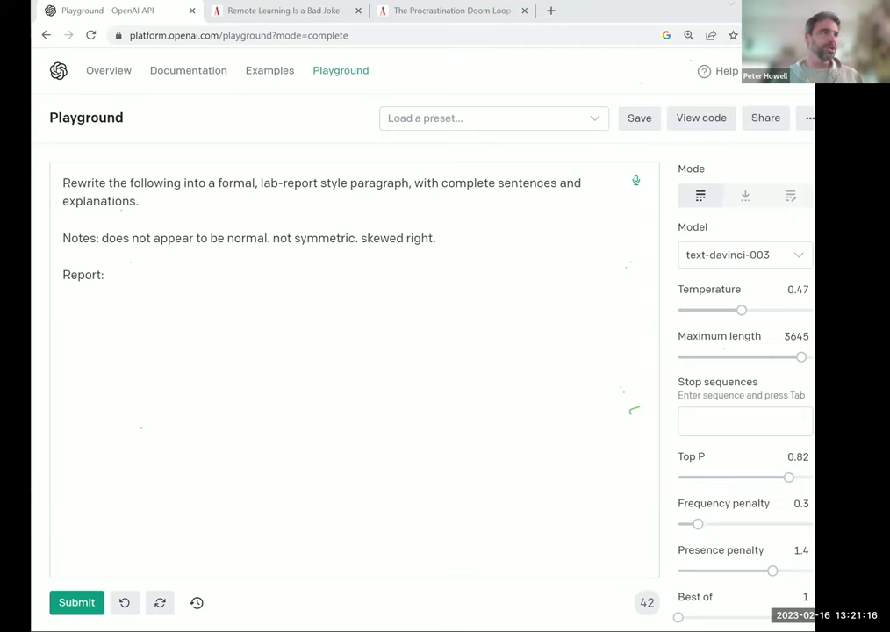
pyautogui.click(143, 281)
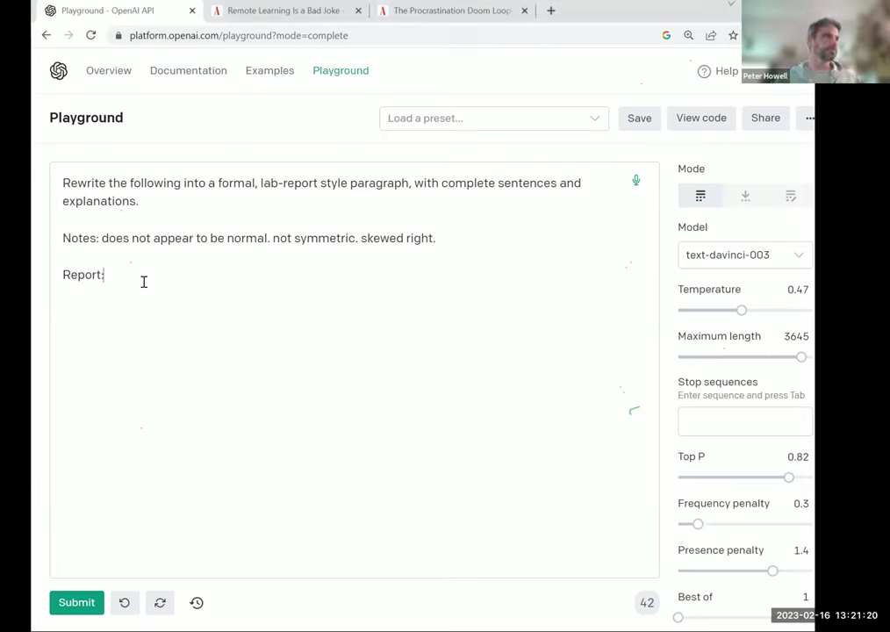
pyautogui.hotkey('ctrl', 'Return')
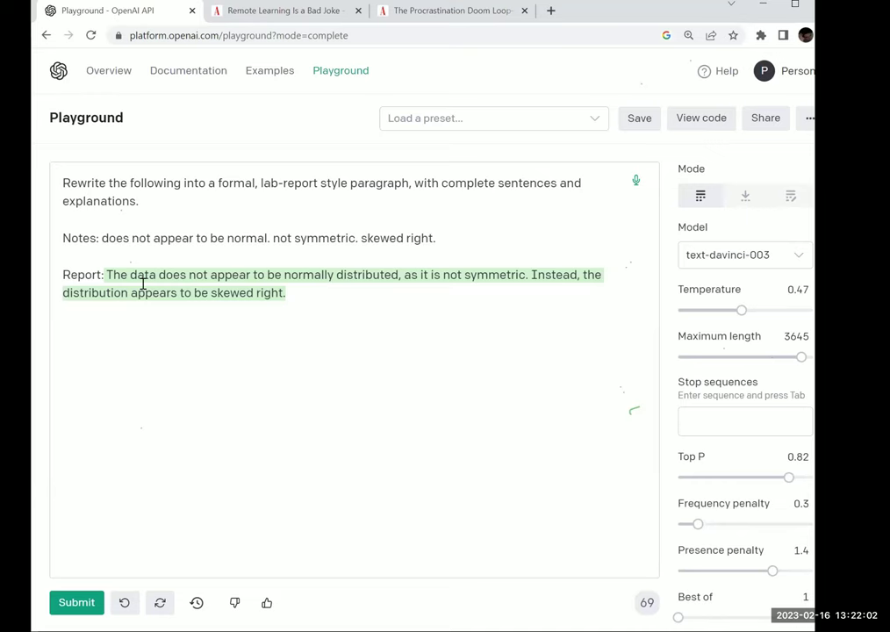
# - Replace the Playground text with "Write a python script that prints 100 random numbers between 50 and 75." and generate the script
pyautogui.moveTo(352, 301); pyautogui.dragTo(127, 165)
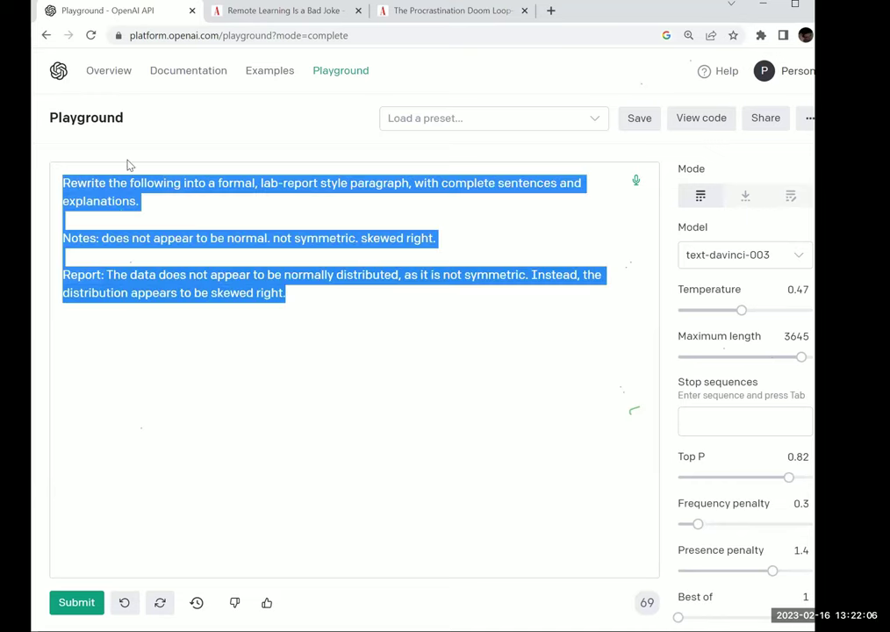
pyautogui.write('Write a python script that prints 100 rand')
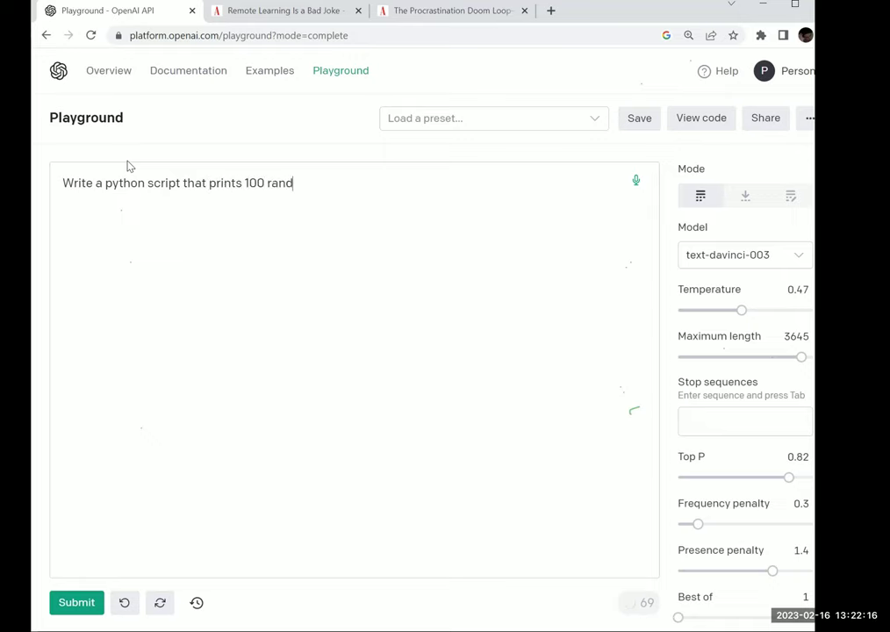
pyautogui.write('om numbers between')
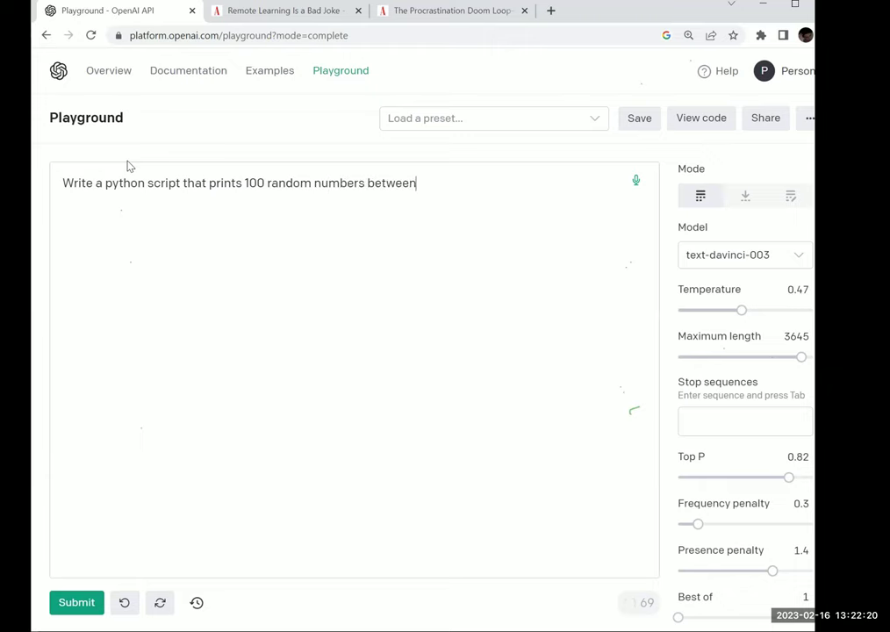
pyautogui.write(' 50 and 75.')
pyautogui.hotkey('ctrl', 'Return')
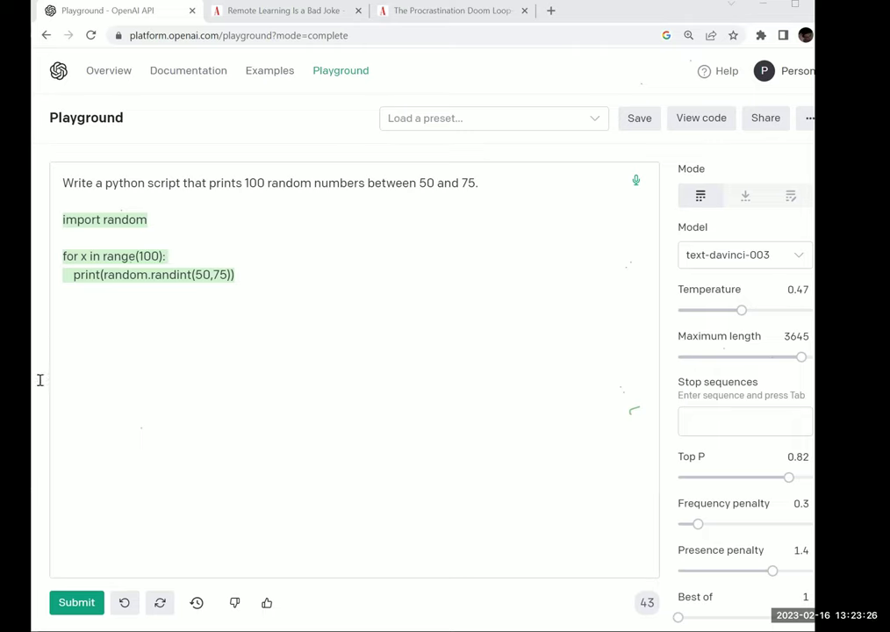
# - Return to the text editor and copy the lab-report prompt again, including its notes and the "Report:" line
pyautogui.hotkey('alt', 'Tab')
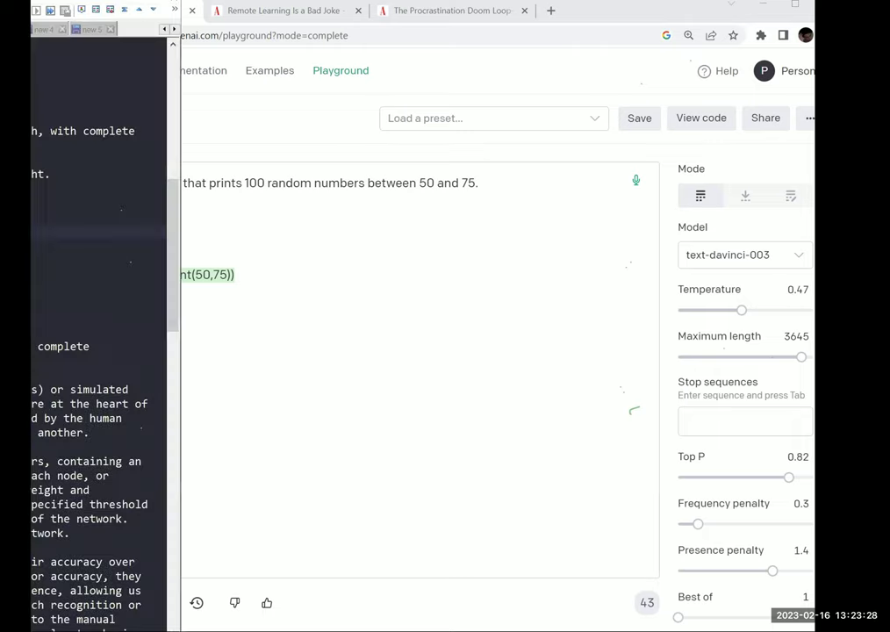
pyautogui.hotkey('shift', 'Up')
pyautogui.hotkey('shift', 'Up')
pyautogui.hotkey('shift', 'Up')
pyautogui.hotkey('shift', 'Up')
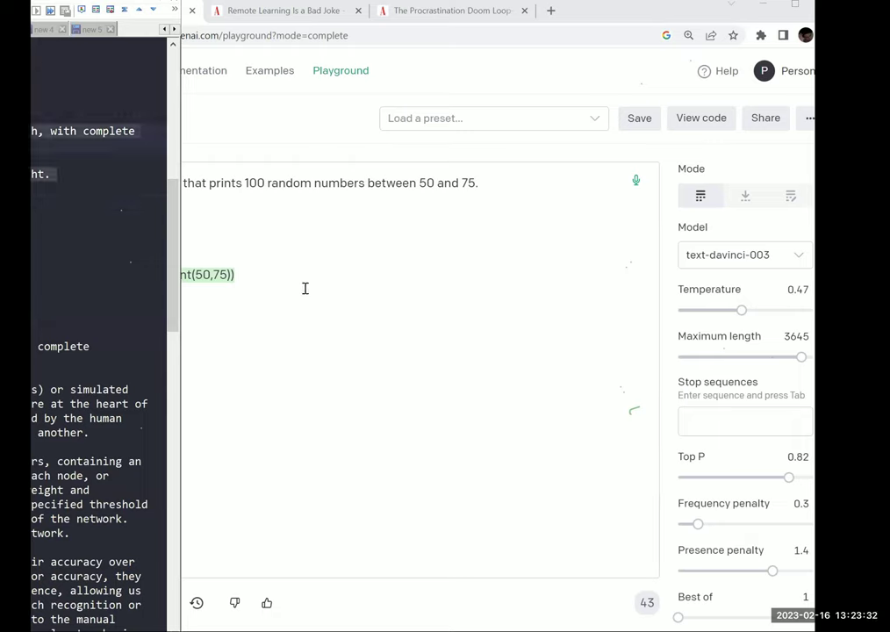
# - Replace the Python request and script in the Playground with the lab-report prompt and generate a new report
pyautogui.click(258, 265)
pyautogui.keyDown('shift'); pyautogui.click(117, 232); pyautogui.keyUp('shift')
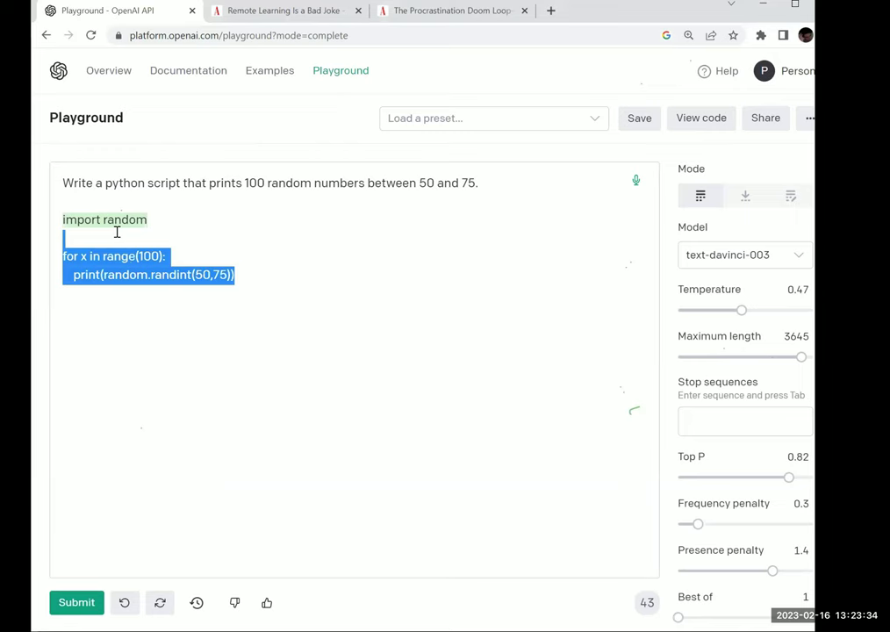
pyautogui.hotkey('ctrl', 'a')
pyautogui.write('Rewrite the following into a formal, lab-report style paragraph, with complete sentences and explanations.  Notes: does not appear to be normal. not symmetric. skewed right.  Report:')
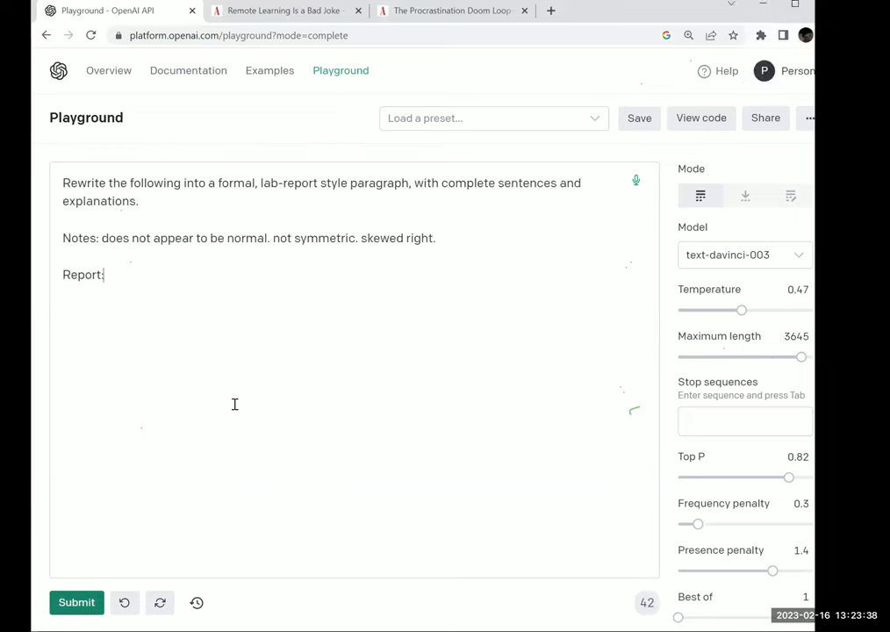
pyautogui.hotkey('ctrl', 'Return')
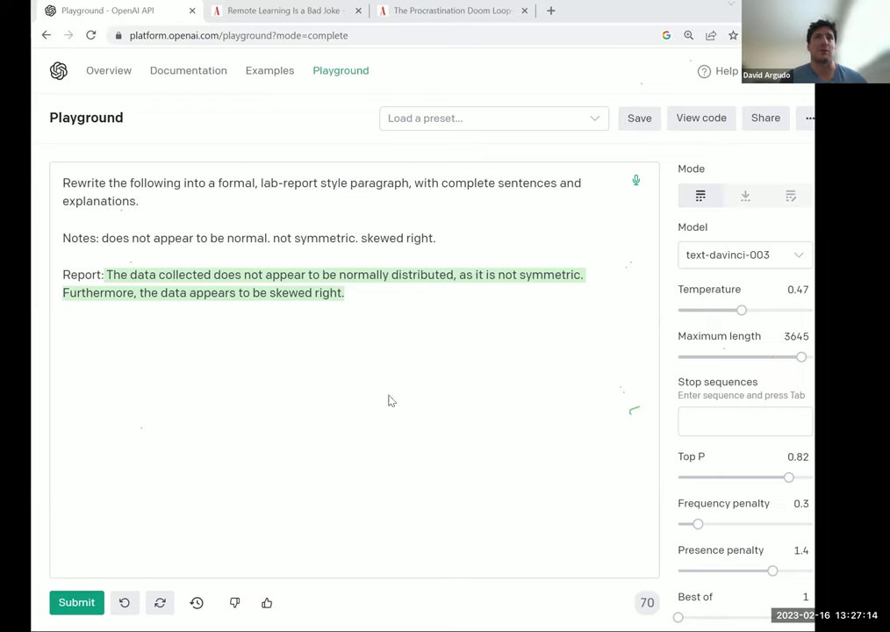
# - Switch to PowerPoint, end the slide show, and go through the slides from "GPT" to "Other Background Info"
pyautogui.hotkey('alt', 'Tab')
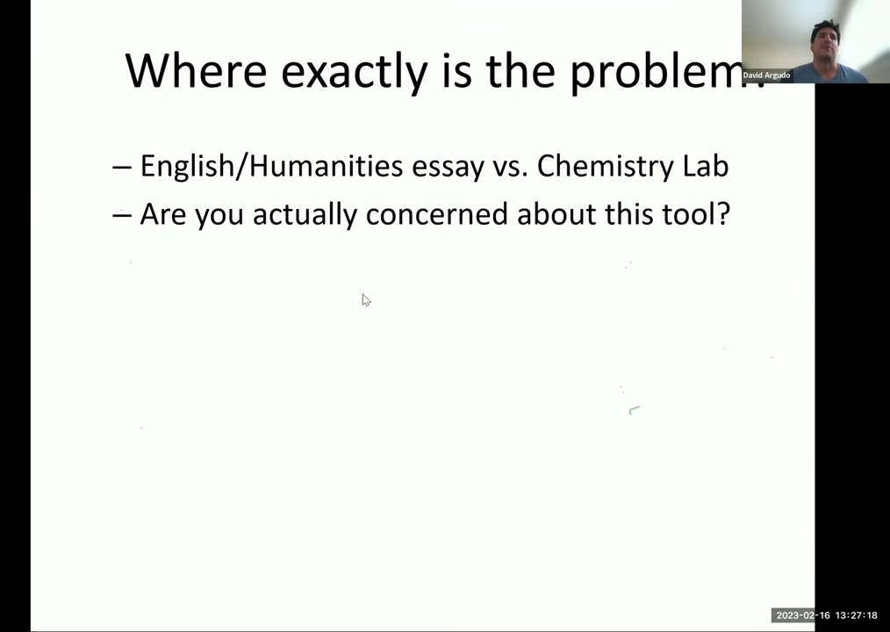
pyautogui.press('Escape')
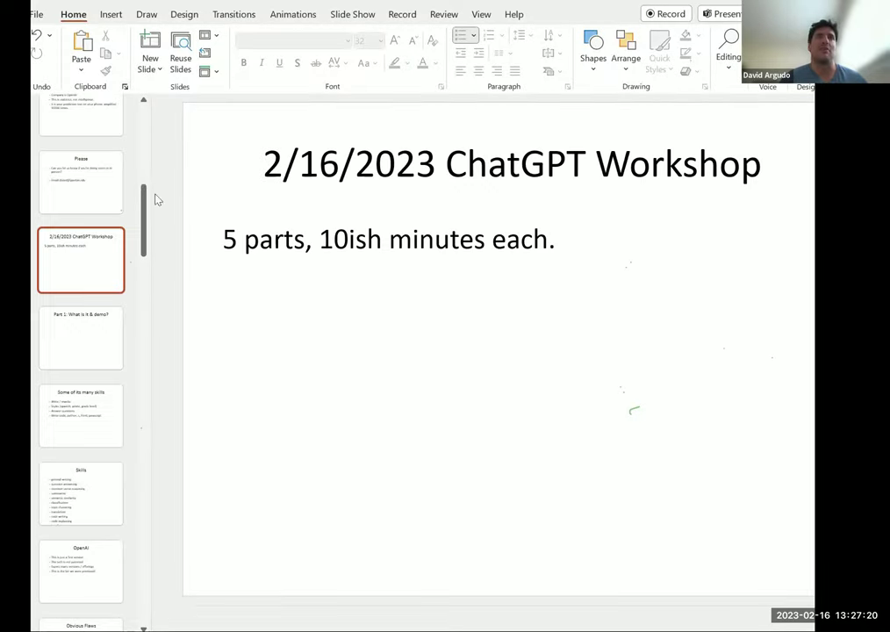
pyautogui.moveTo(146, 198); pyautogui.dragTo(149, 141)
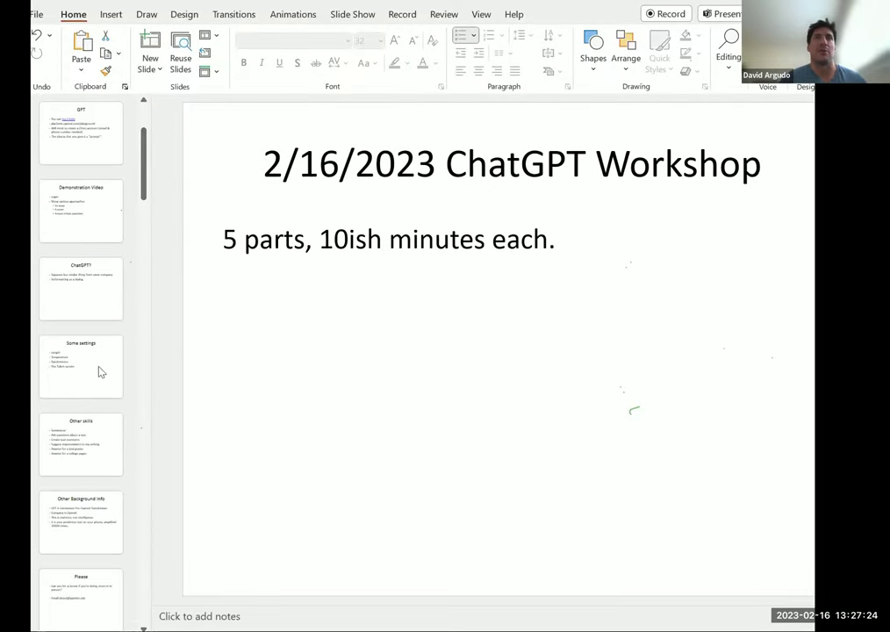
pyautogui.click(79, 156)
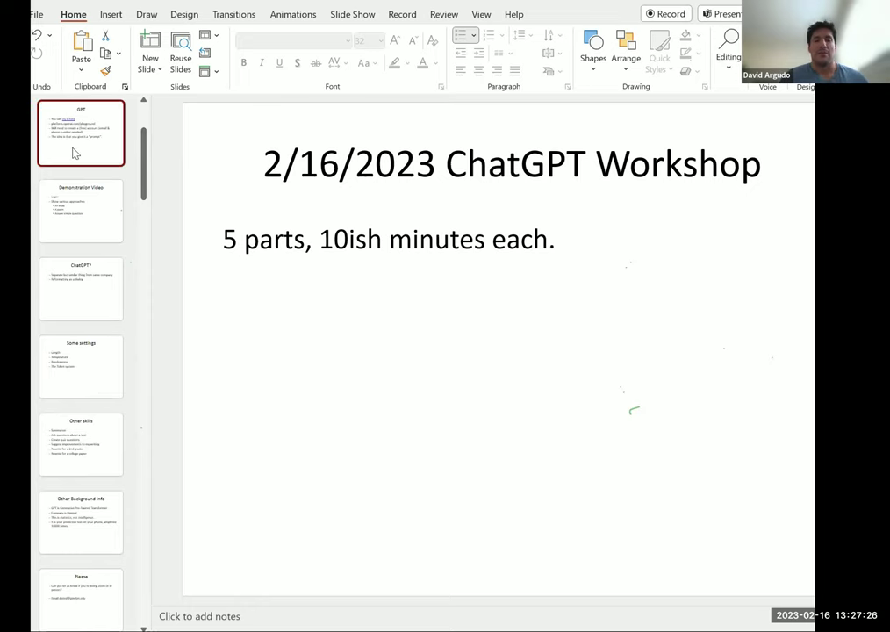
pyautogui.click(61, 221)
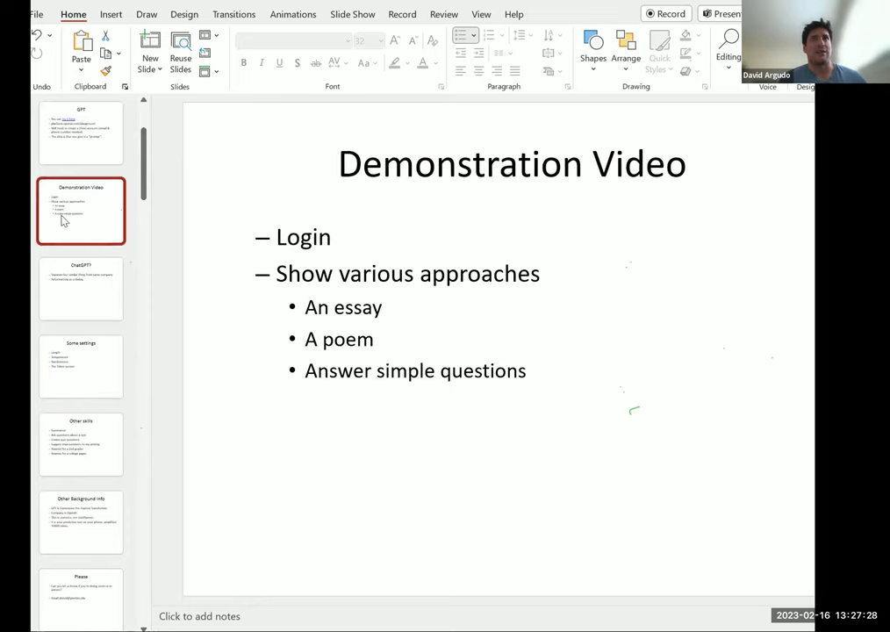
pyautogui.click(85, 305)
pyautogui.click(78, 367)
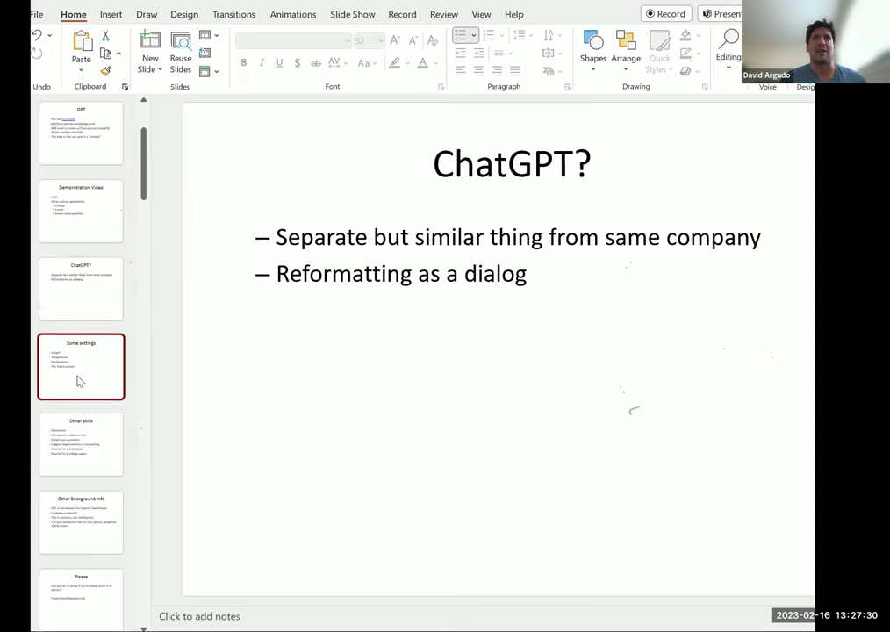
pyautogui.click(92, 463)
pyautogui.click(98, 522)
# - Examine the meaning of GPT on the "Other Background Info" slide by marking "Generative Pre-Trained Transformer", and clear the selection
pyautogui.scroll(-2, 95, 520)
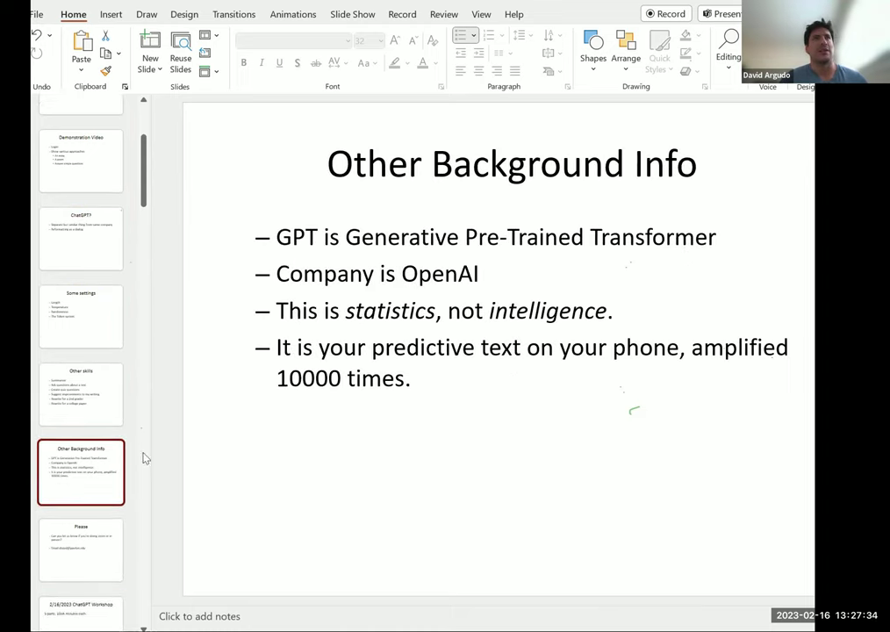
pyautogui.moveTo(377, 238); pyautogui.dragTo(678, 241)
pyautogui.click(676, 237)
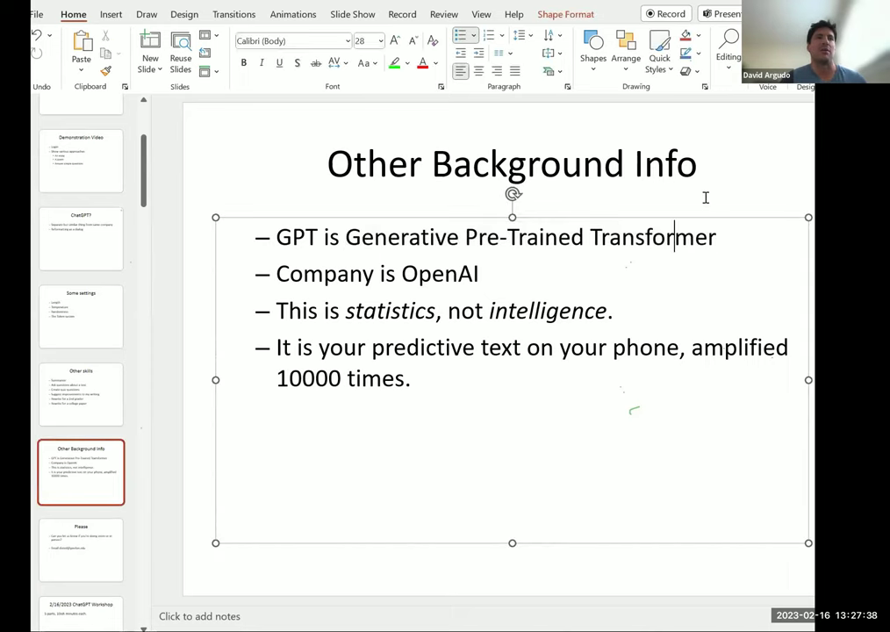
pyautogui.click(422, 576)
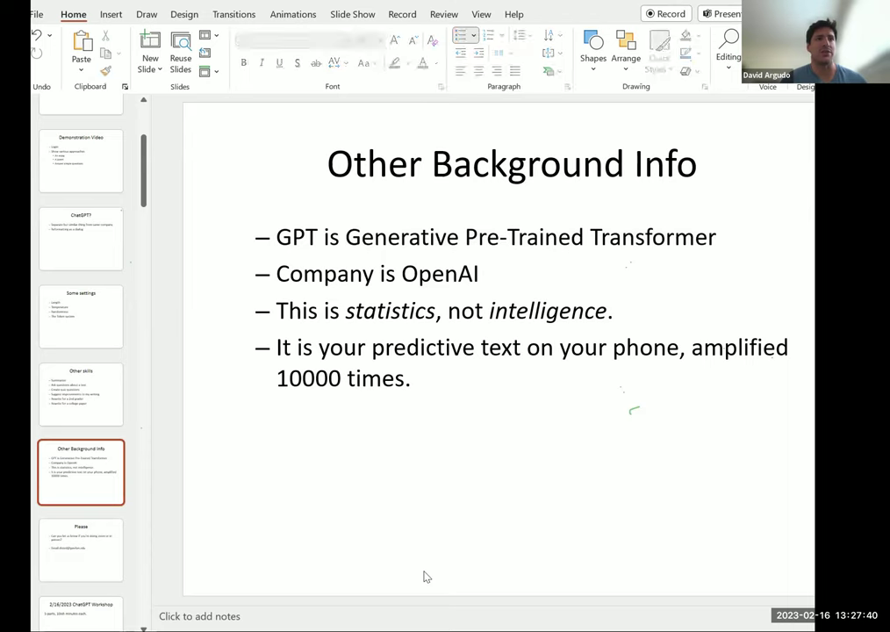
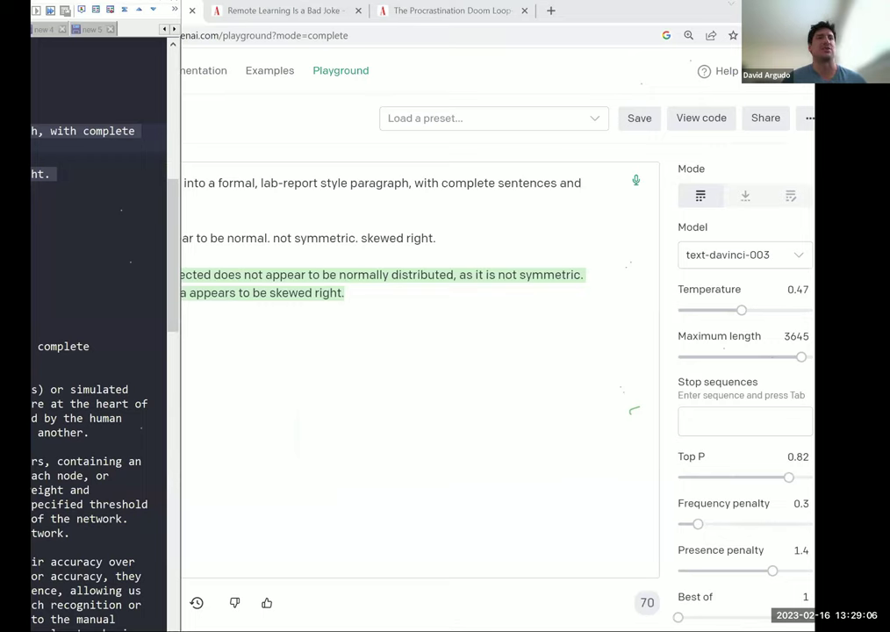
# - Copy the whole essay-correction prompt from the text editor and replace the lab report in the Playground with it
pyautogui.hotkey('ctrl', 'a')
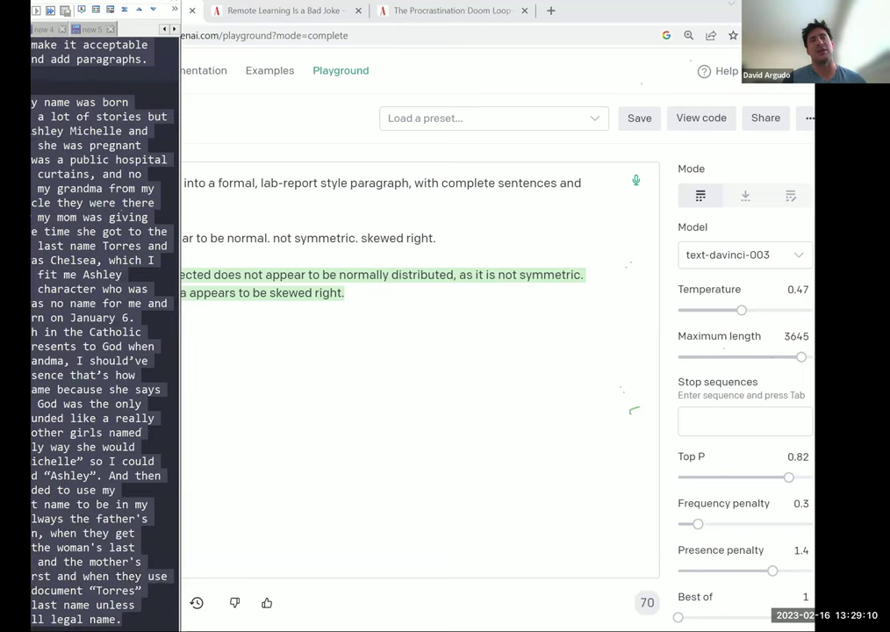
pyautogui.click(315, 388)
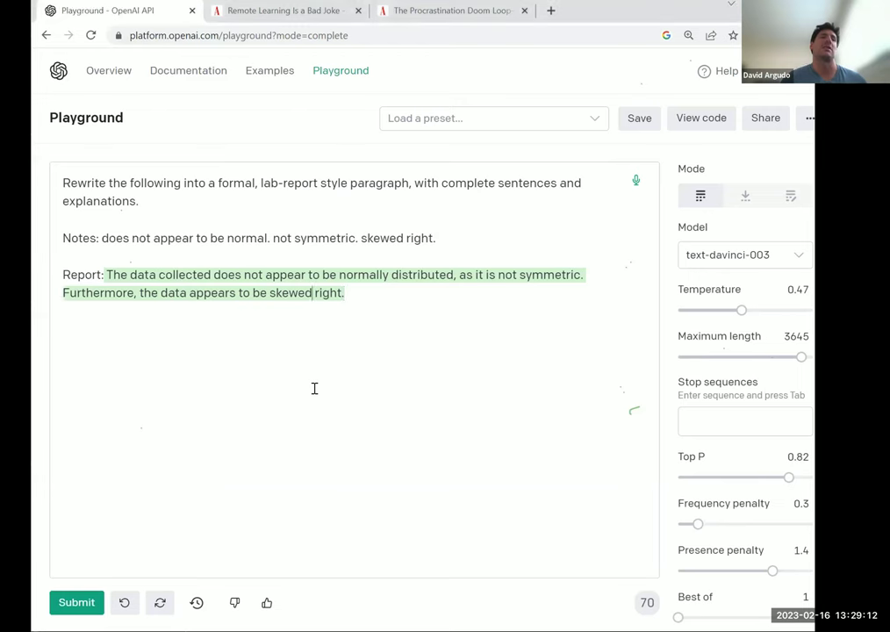
pyautogui.hotkey('ctrl', 'a')
pyautogui.hotkey('ctrl', 'v')
# - Review the essay-rewriting instructions at the start of the prompt and the student essay below them
pyautogui.scroll(10, 268, 407)
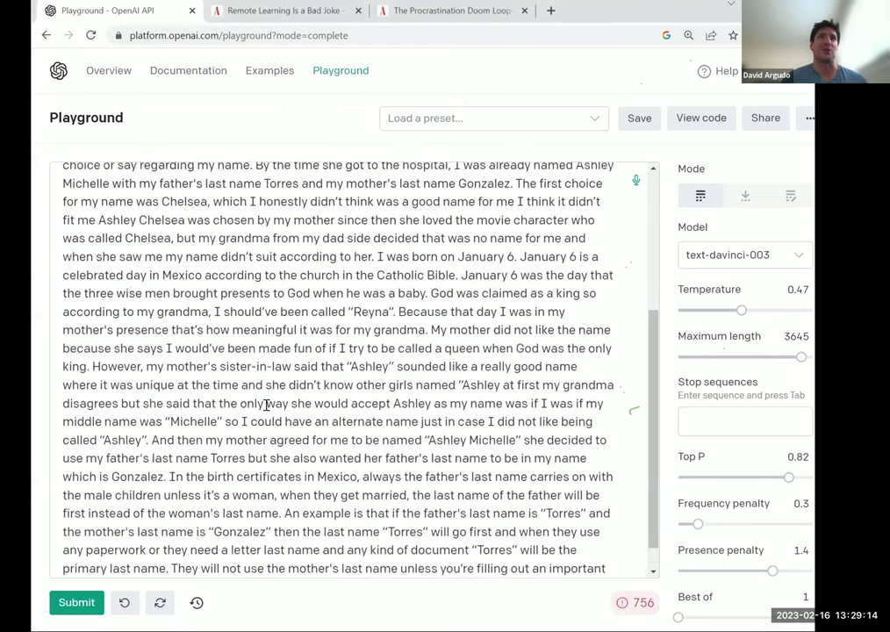
pyautogui.moveTo(67, 179); pyautogui.dragTo(206, 228)
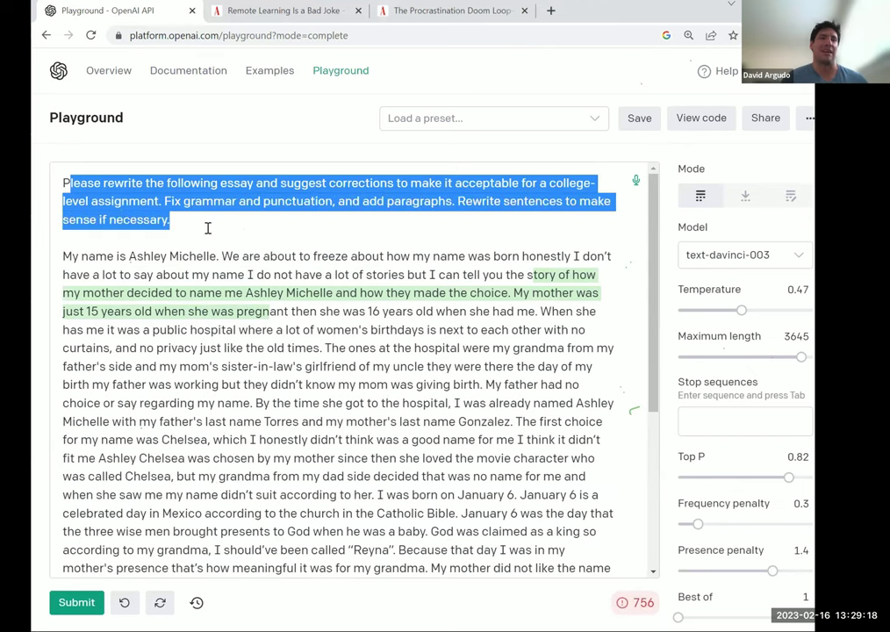
pyautogui.click(247, 276)
pyautogui.scroll(-3, 266, 374)
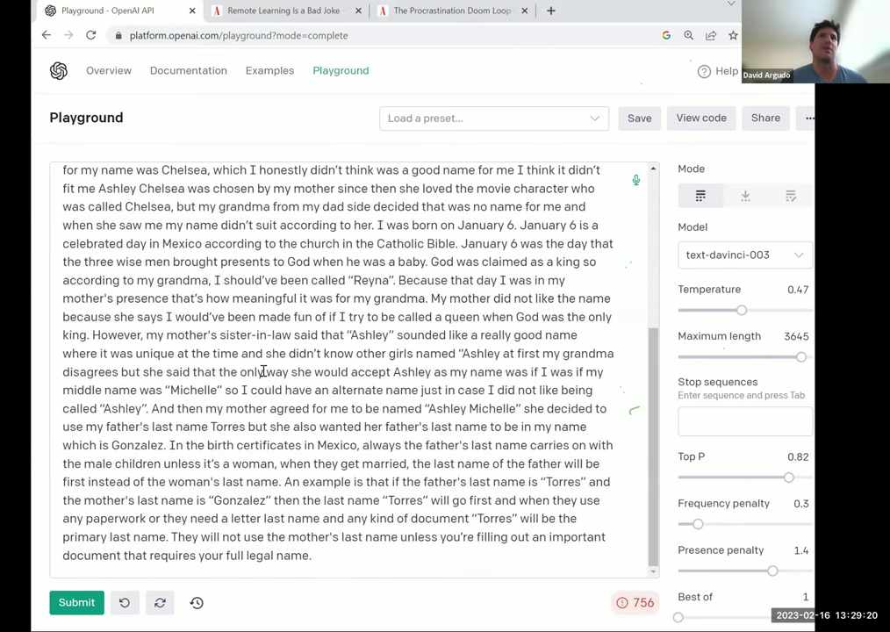
# - Try to generate the corrected essay from the end of the prompt, and reduce the maximum length to 2176 tokens
pyautogui.click(352, 555)
pyautogui.hotkey('ctrl', 'Return')
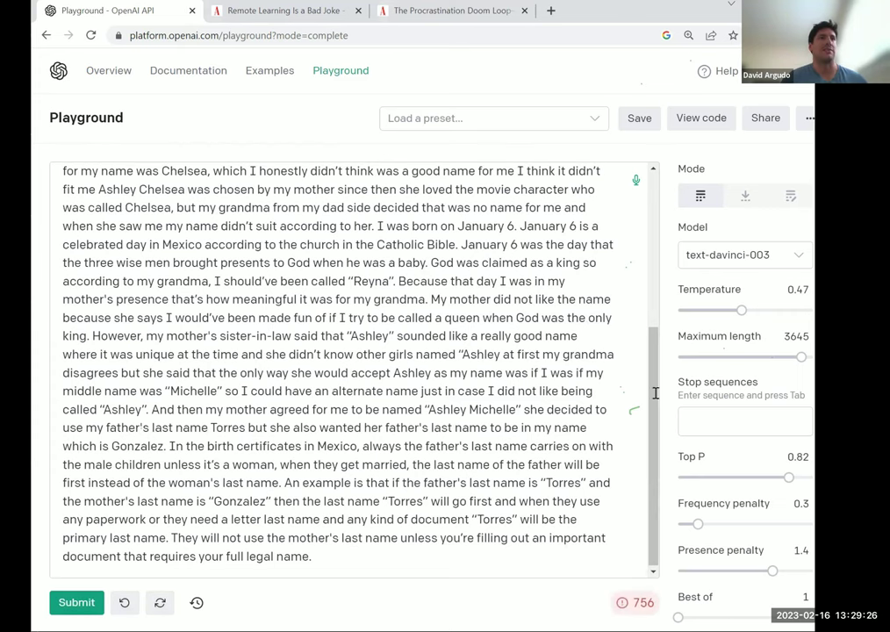
pyautogui.moveTo(801, 357); pyautogui.dragTo(748, 354)
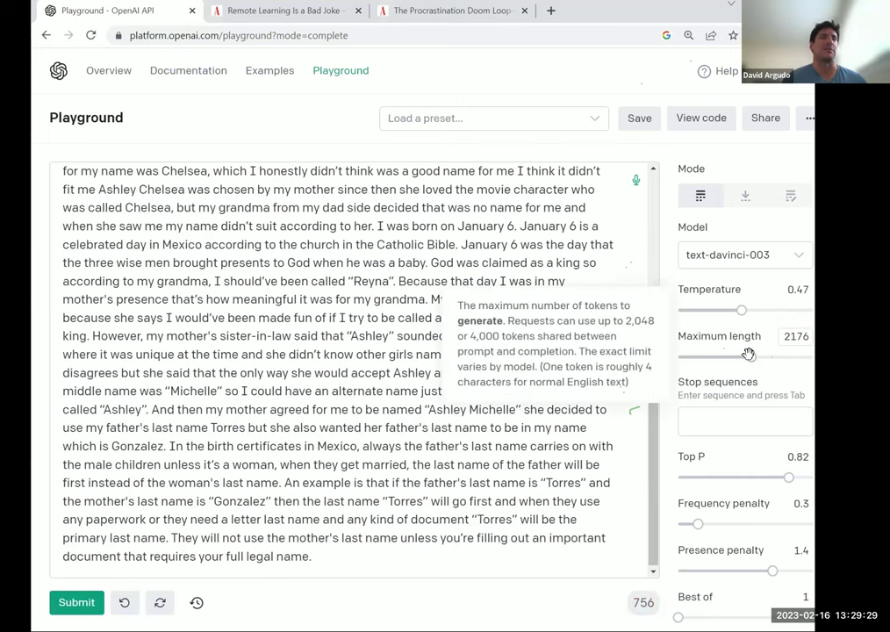
# - Generate the corrected student essay and compare it with the end of the original text
pyautogui.click(79, 603)
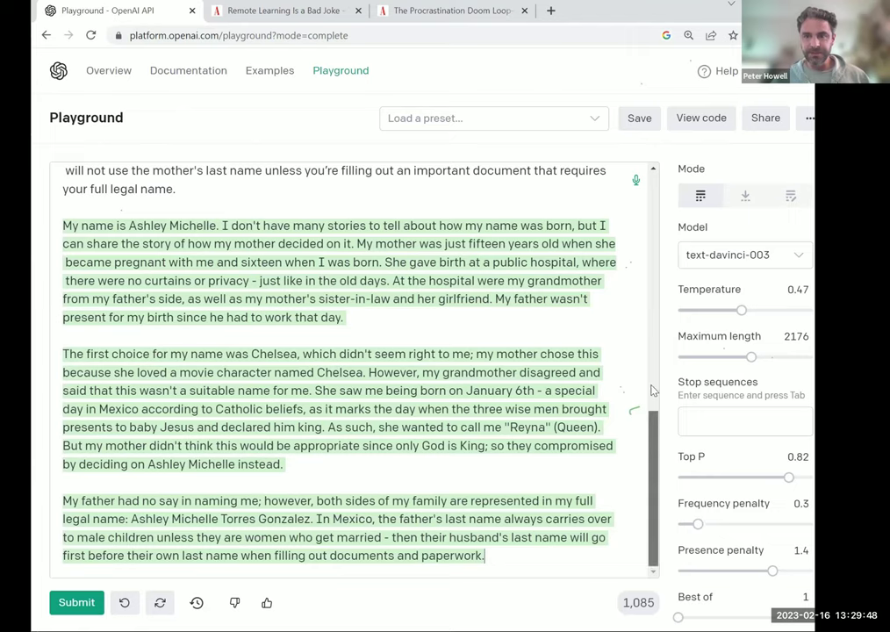
pyautogui.moveTo(654, 432); pyautogui.dragTo(651, 377)
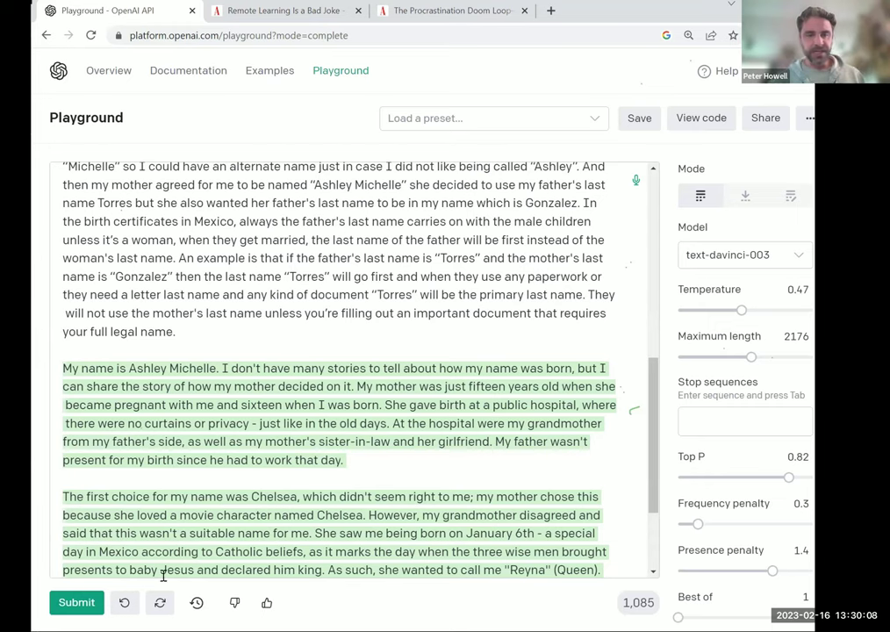
# - Copy the whole "The Procrastination Doom Loop" note-taking prompt from the text editor and replace the essay in the Playground with it
pyautogui.hotkey('alt', 'Tab')
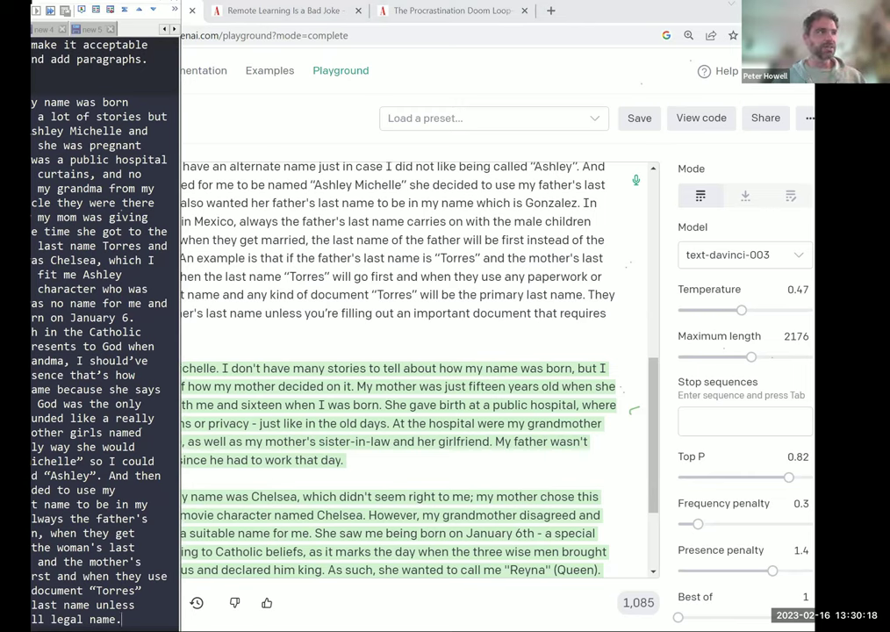
pyautogui.click(43, 29)
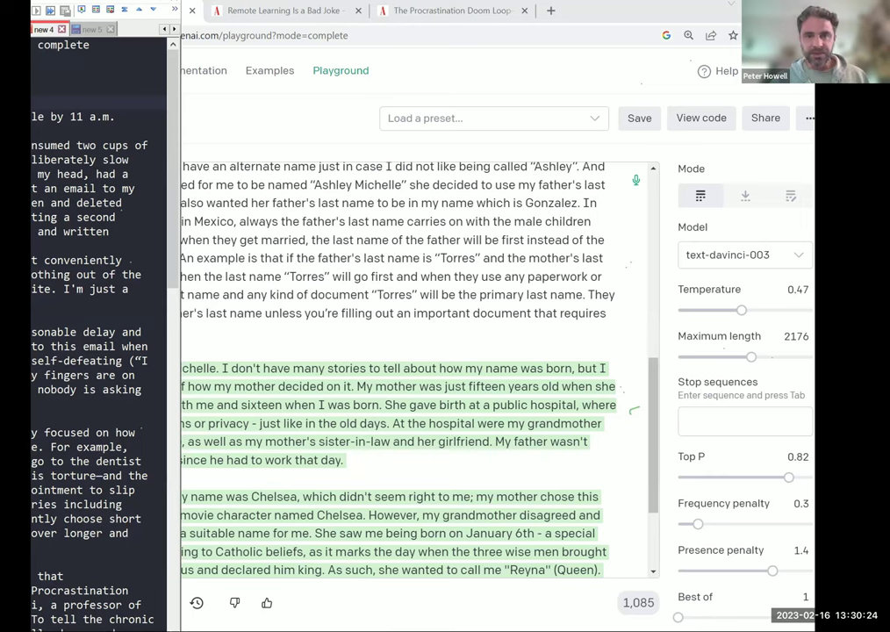
pyautogui.click(74, 48)
pyautogui.moveTo(79, 55); pyautogui.dragTo(378, 492)
pyautogui.moveTo(129, 631); pyautogui.dragTo(129, 631)
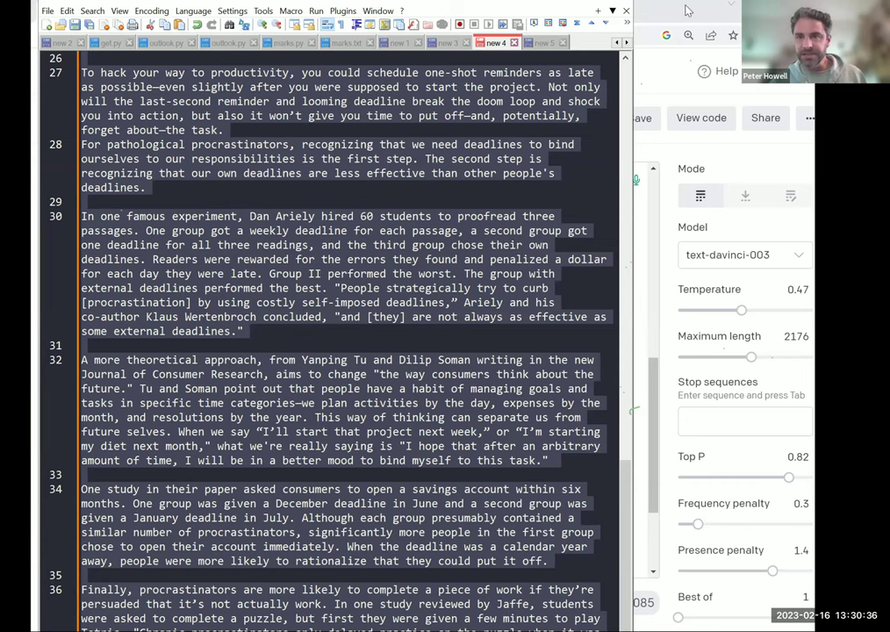
pyautogui.hotkey('alt', 'Tab')
pyautogui.hotkey('ctrl', 'a')
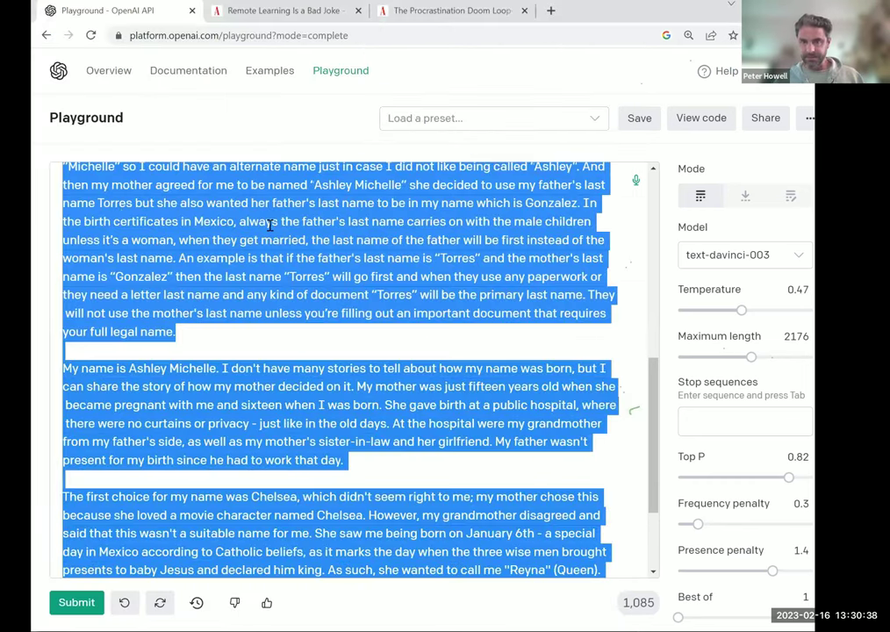
pyautogui.hotkey('ctrl', 'v')
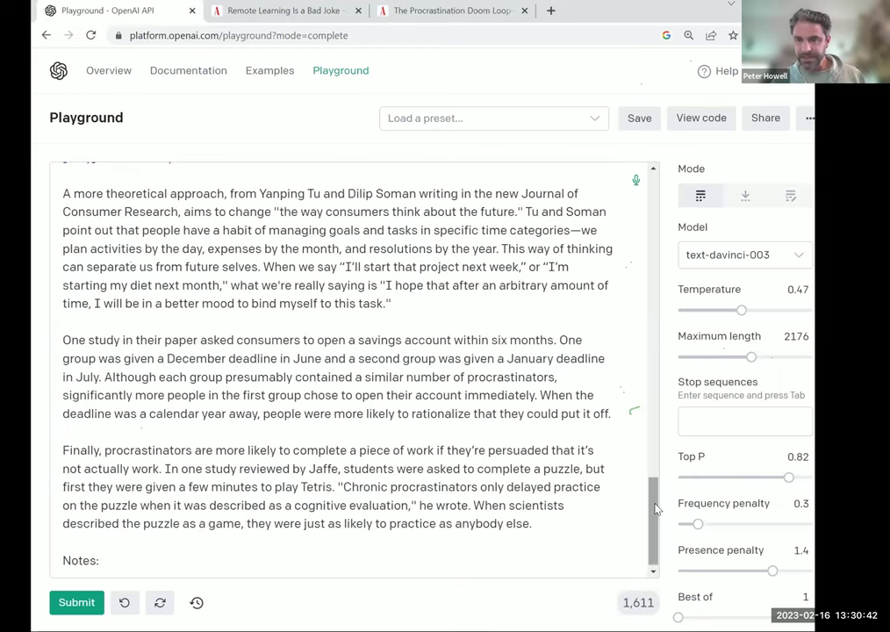
# - Review the bullet-point instruction at the start of the prompt and generate notes for the procrastination article
pyautogui.scroll(15, 654, 510)
pyautogui.moveTo(137, 184); pyautogui.dragTo(210, 199)
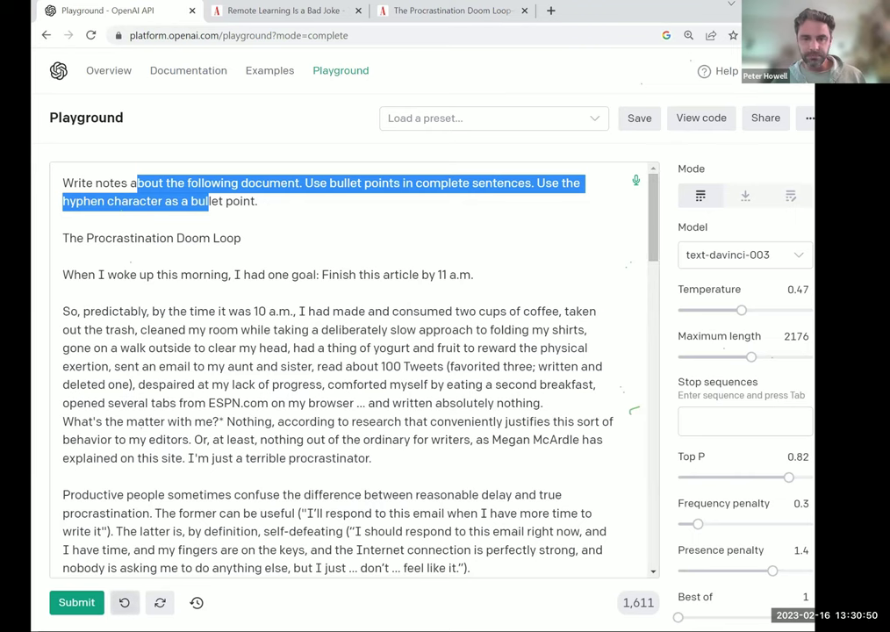
pyautogui.click(77, 603)
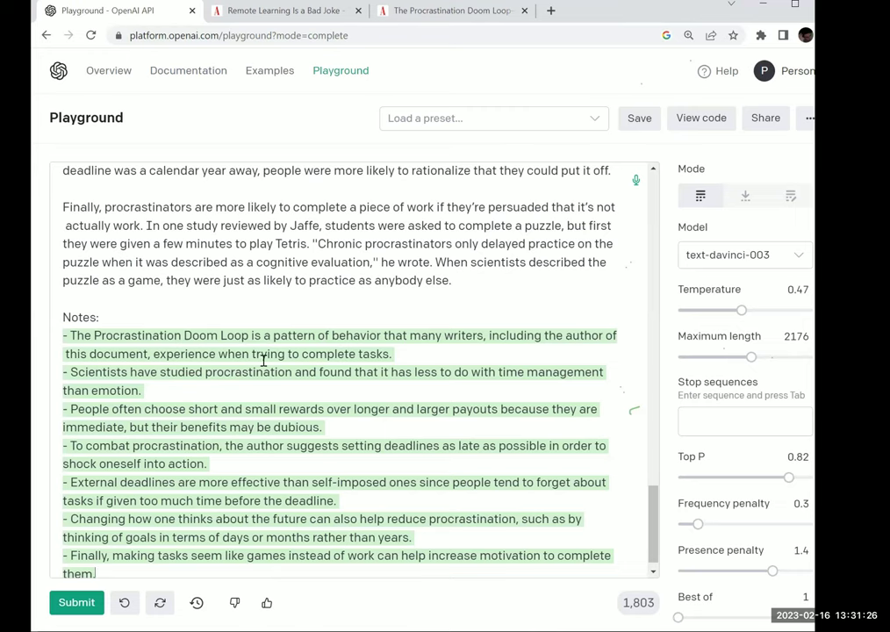
# - Replace the Playground text with the "Remote Learning Is a Bad Joke" prompt copied from the text editor, and generate its notes
pyautogui.hotkey('alt', 'Tab')
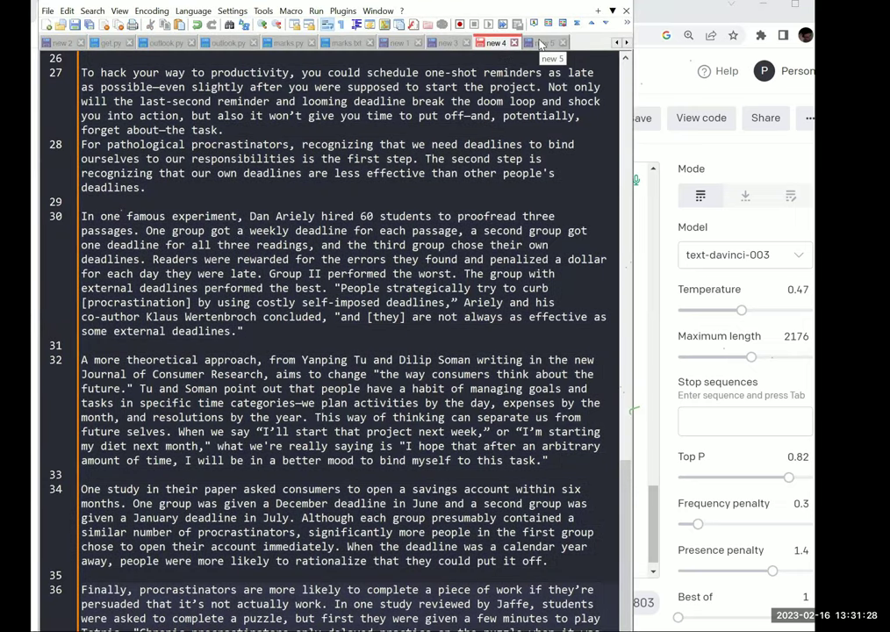
pyautogui.click(542, 44)
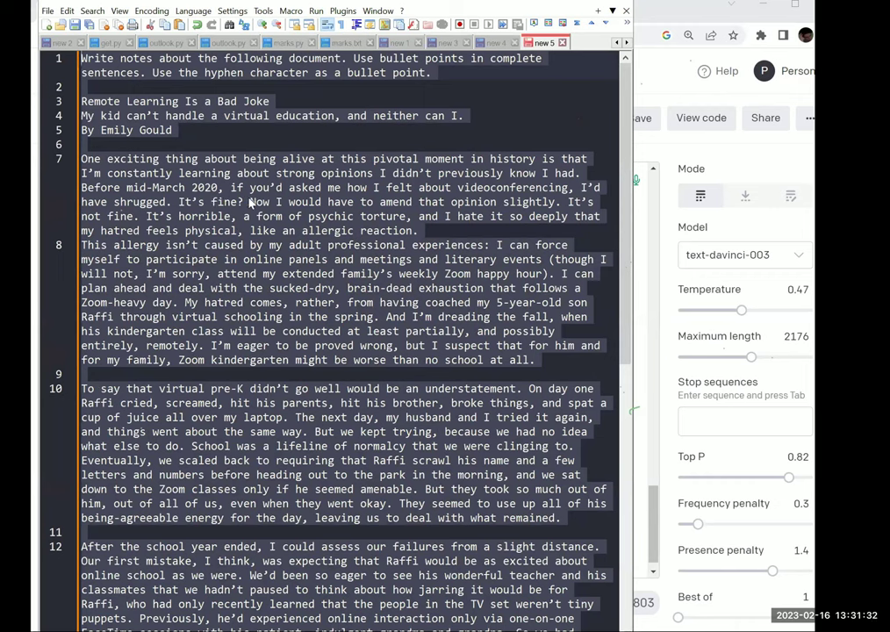
pyautogui.rightClick(215, 195)
pyautogui.click(255, 220)
pyautogui.hotkey('alt', 'Tab')
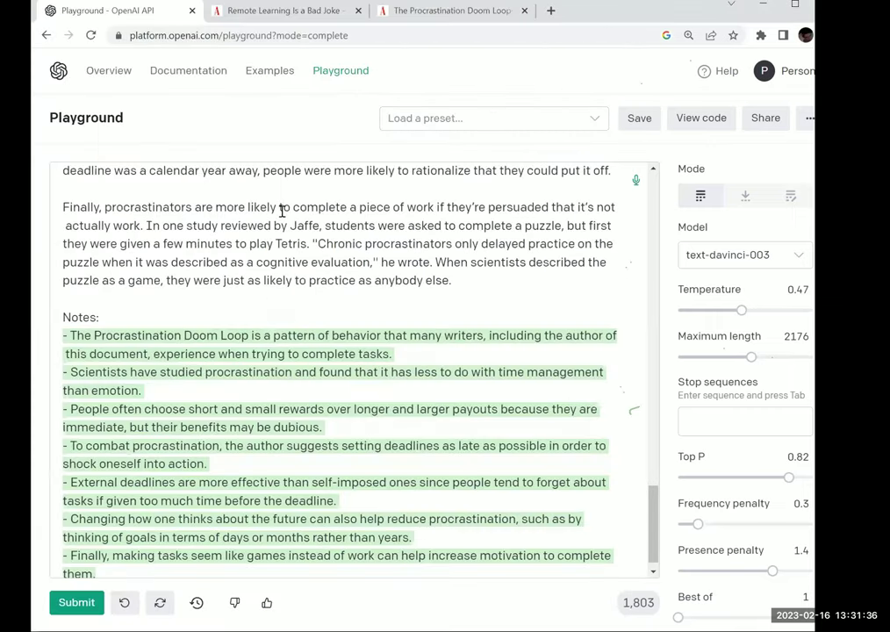
pyautogui.hotkey('ctrl', 'a')
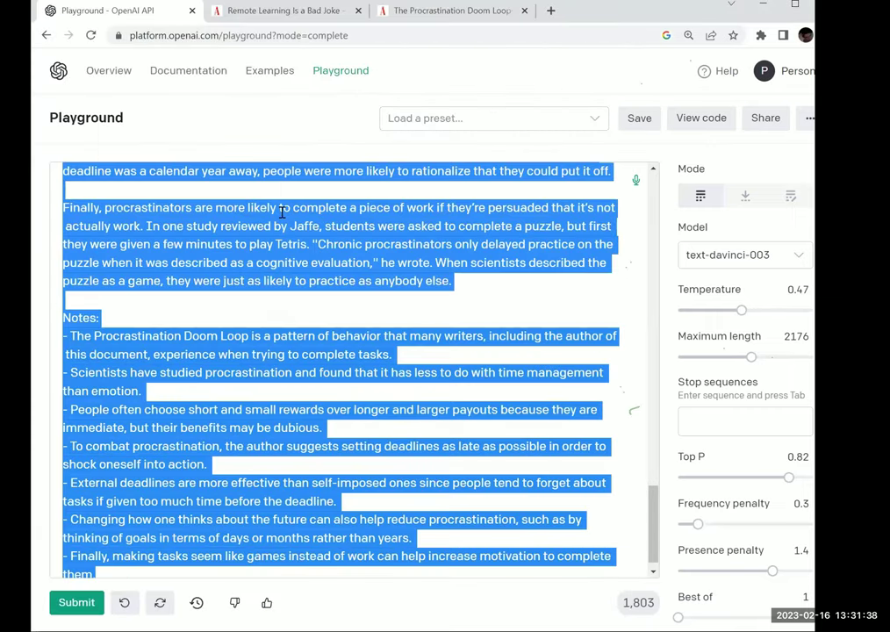
pyautogui.hotkey('ctrl', 'v')
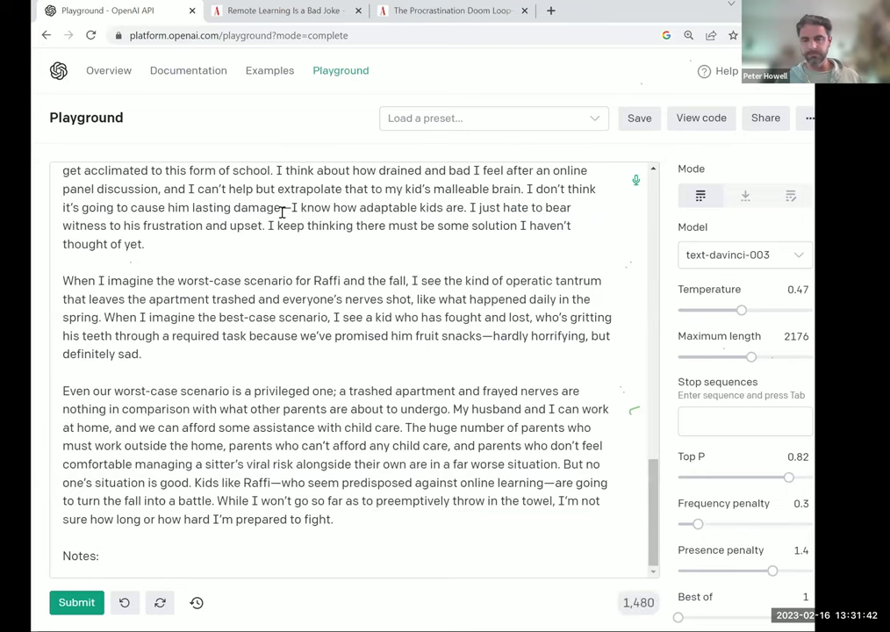
pyautogui.hotkey('ctrl', 'Return')
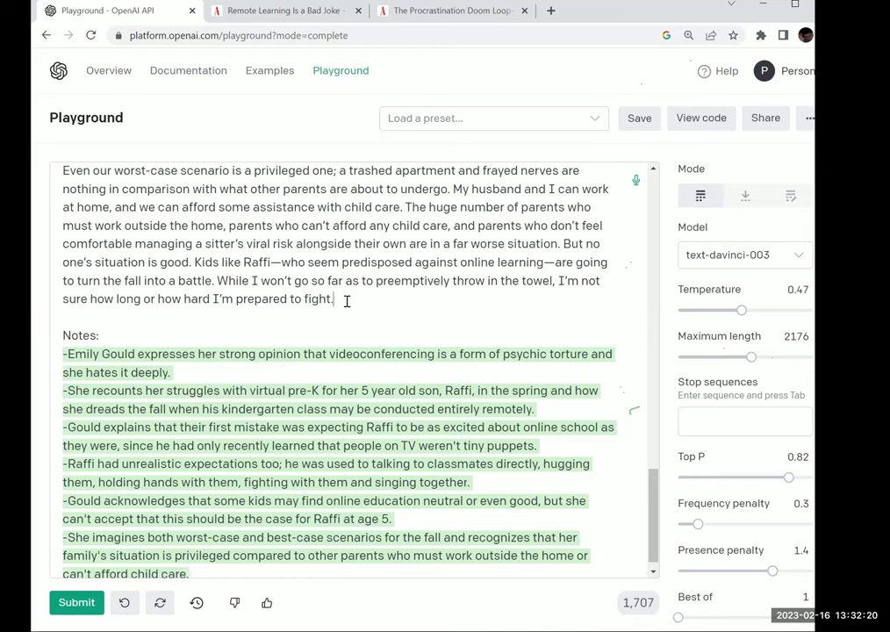
# - Delete the "Notes:" heading and all generated bullet points below the remote learning article
pyautogui.moveTo(343, 386); pyautogui.dragTo(284, 592)
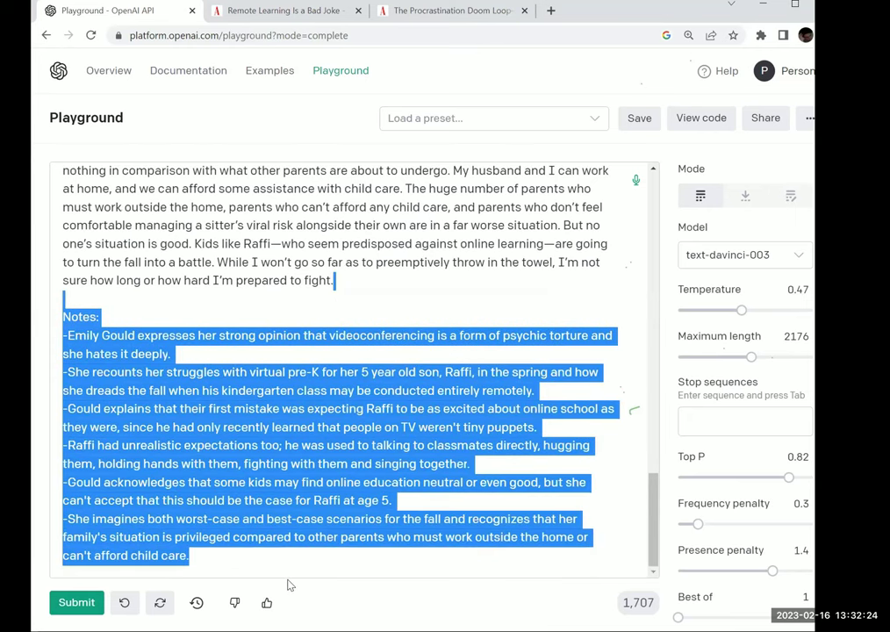
pyautogui.press('BackSpace')
pyautogui.scroll(1, 632, 320)
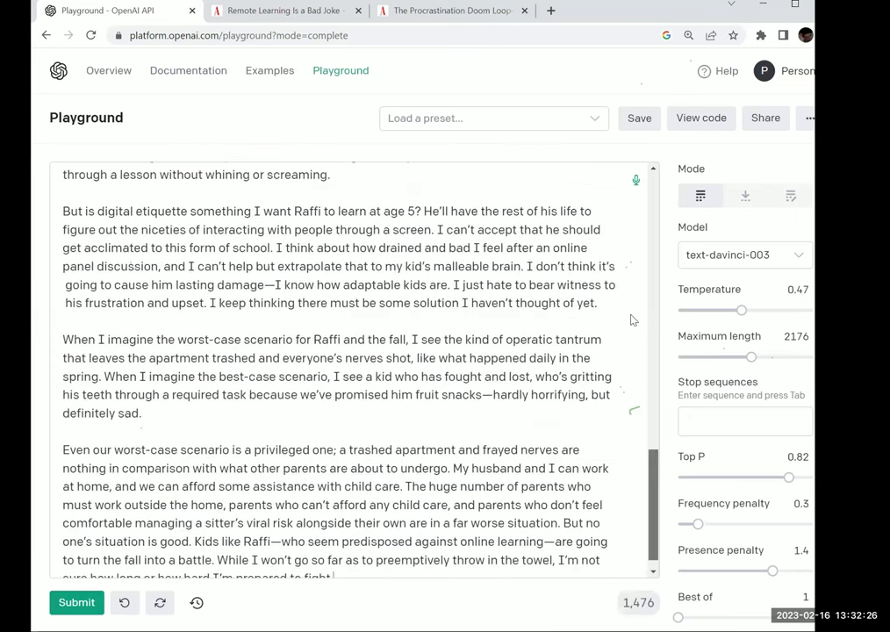
# - Replace the note-taking instruction above the remote learning article with "Rewrite the following at a 2nd grade level:"
pyautogui.scroll(15, 630, 320)
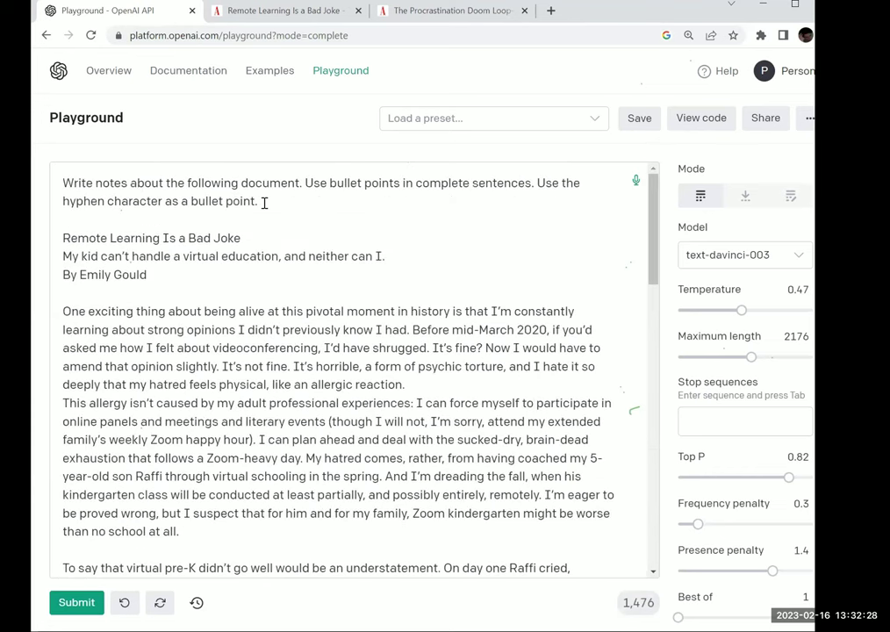
pyautogui.tripleClick(134, 197)
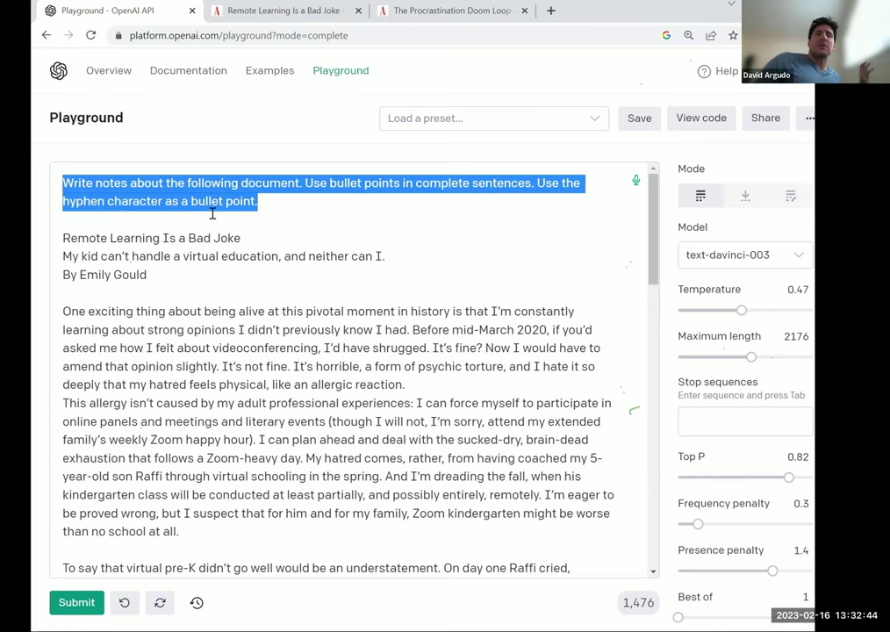
pyautogui.write('Rewrite')
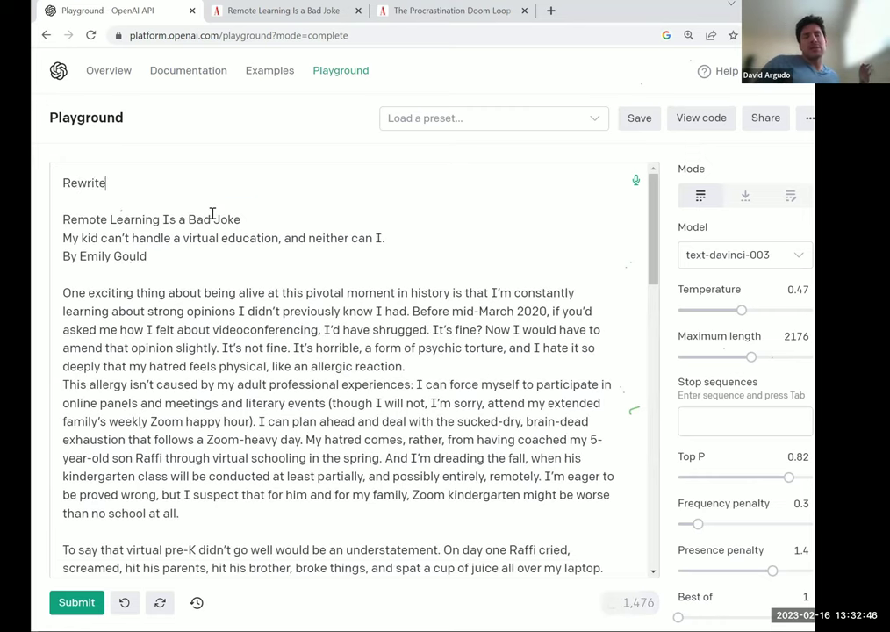
pyautogui.write(' the following')
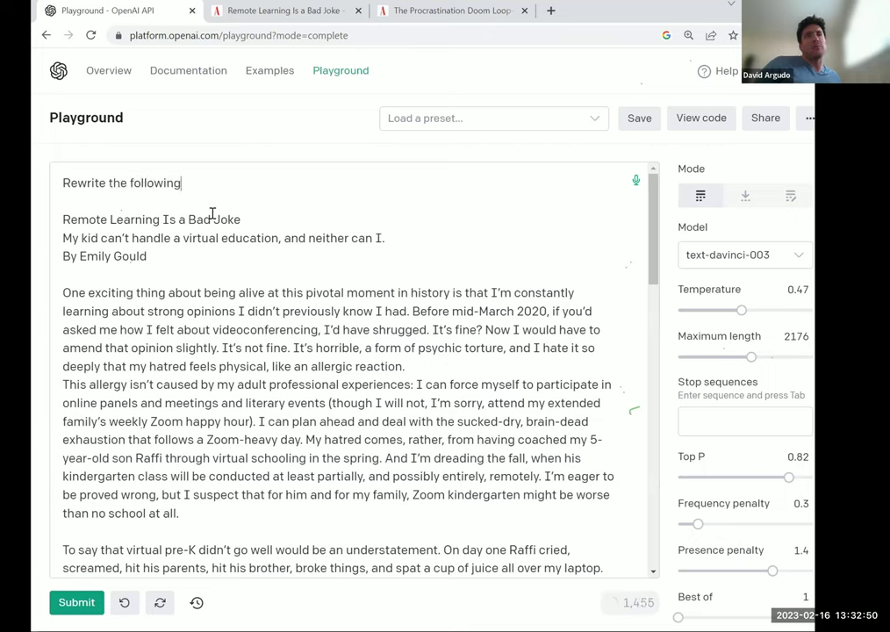
pyautogui.write(' at ')
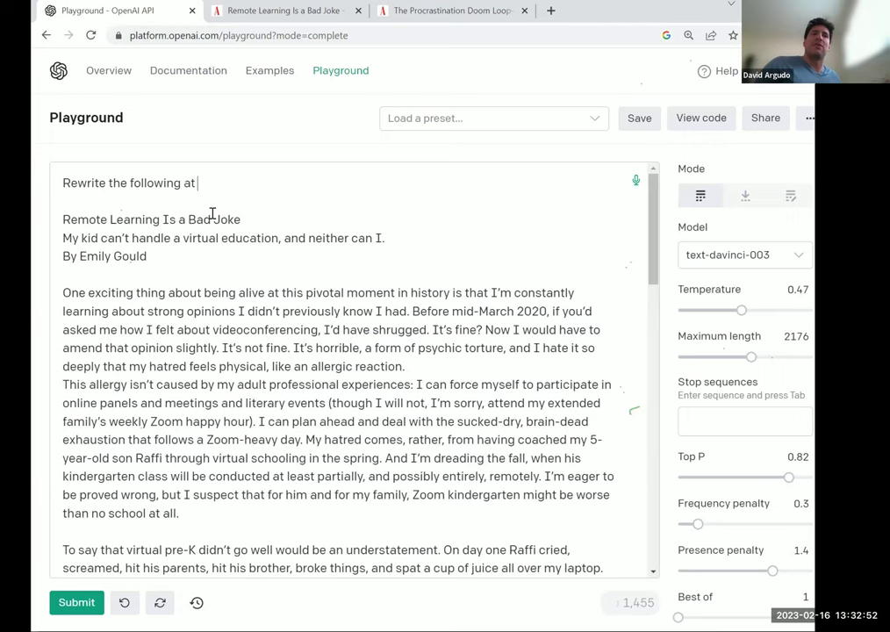
pyautogui.write('a 2nd grad')
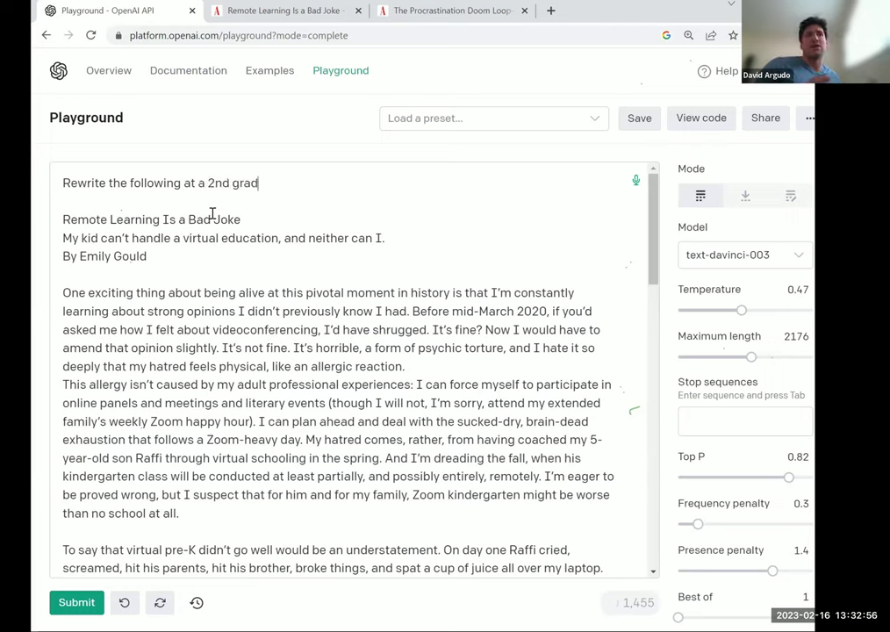
pyautogui.write('e level:')
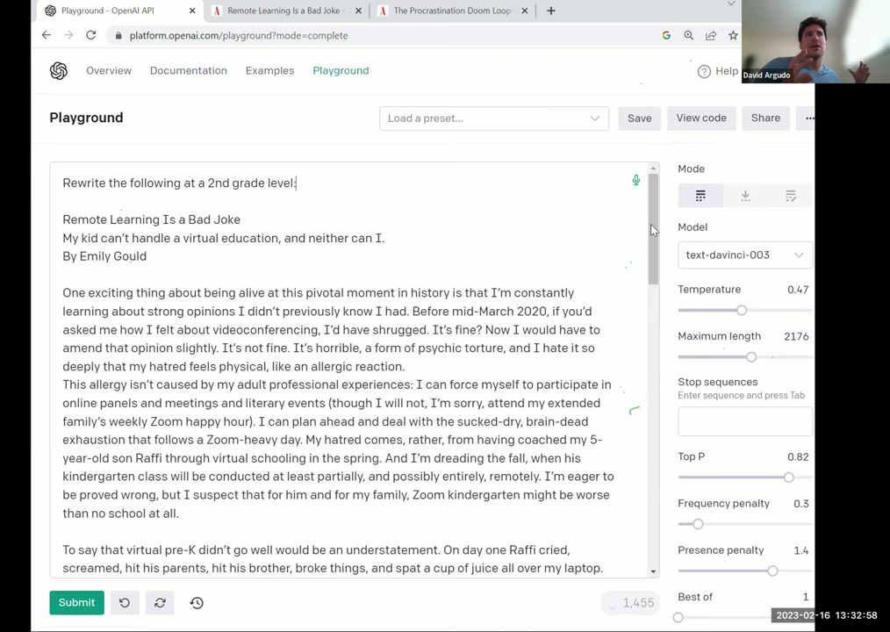
# - Generate the 2nd grade level rewrite from the end of the remote learning article
pyautogui.scroll(-15, 492, 553)
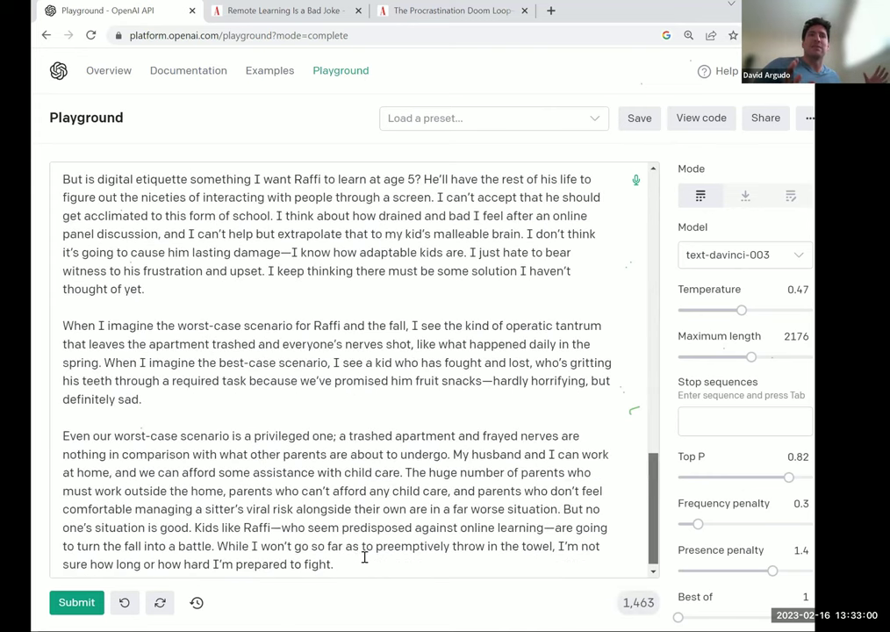
pyautogui.click(364, 557)
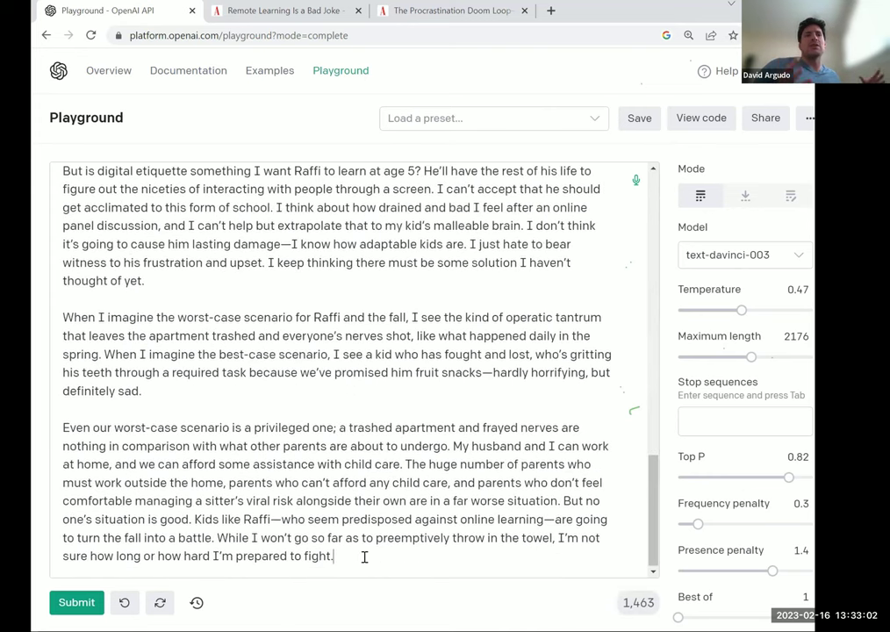
pyautogui.hotkey('ctrl', 'Return')
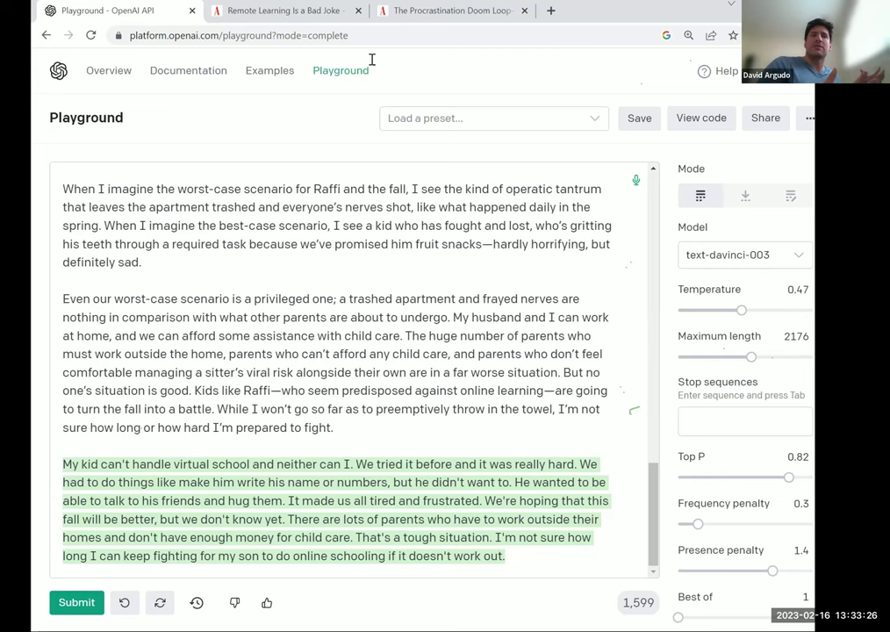
# - Look through the sample prompts and the closing AI literacy notes in the text editor's "new 1" file
pyautogui.hotkey('alt', 'Tab')
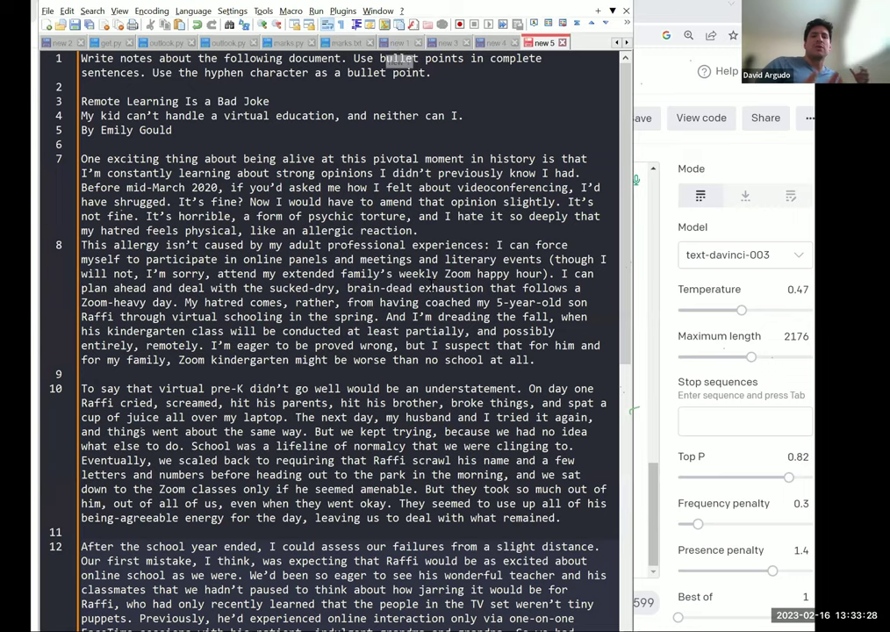
pyautogui.click(401, 43)
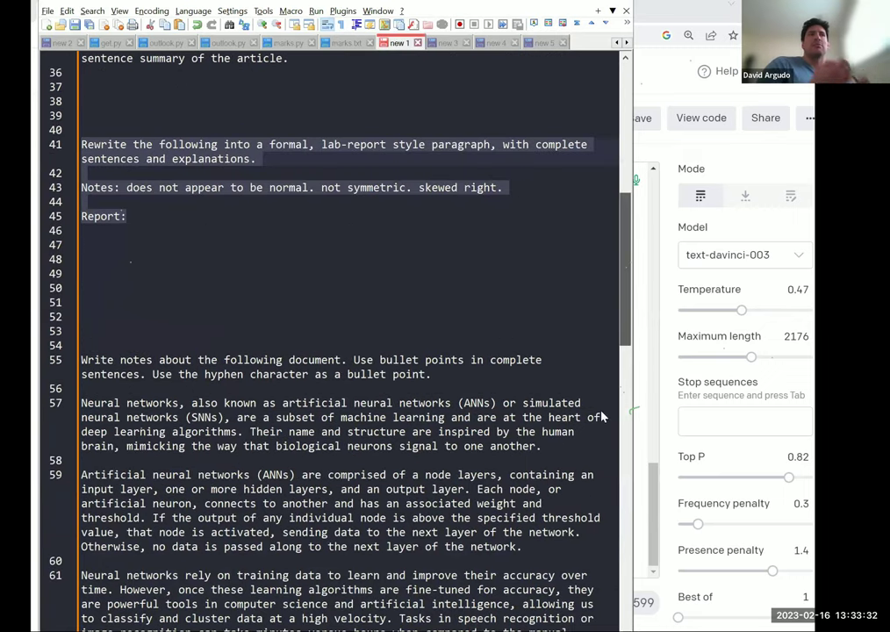
pyautogui.scroll(-7, 596, 476)
pyautogui.scroll(-13, 596, 476)
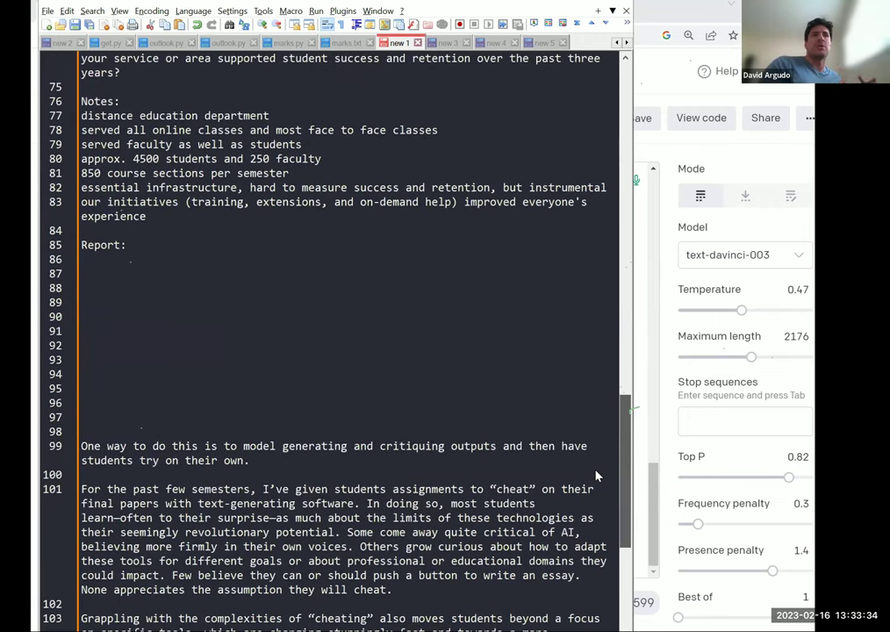
pyautogui.scroll(19, 604, 200)
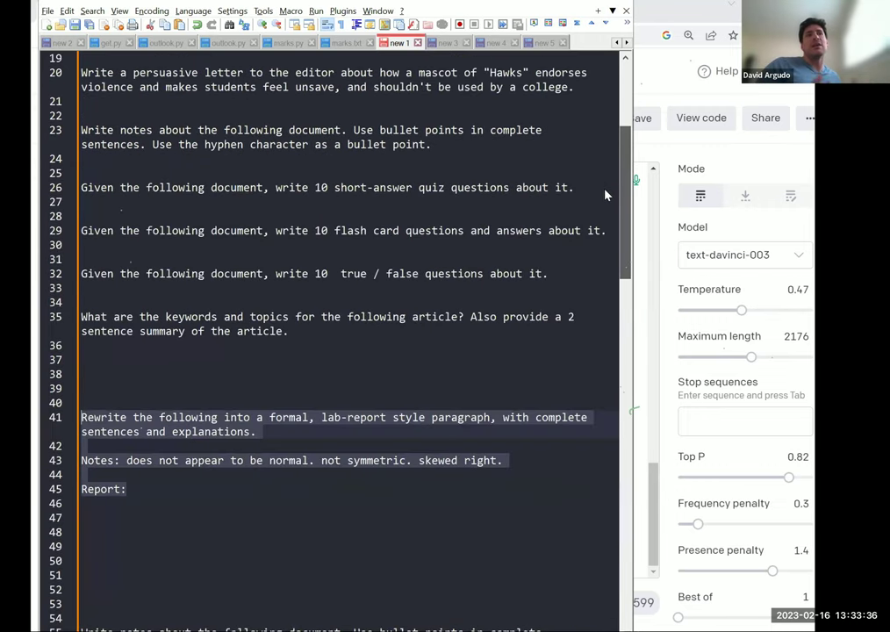
pyautogui.scroll(1, 604, 195)
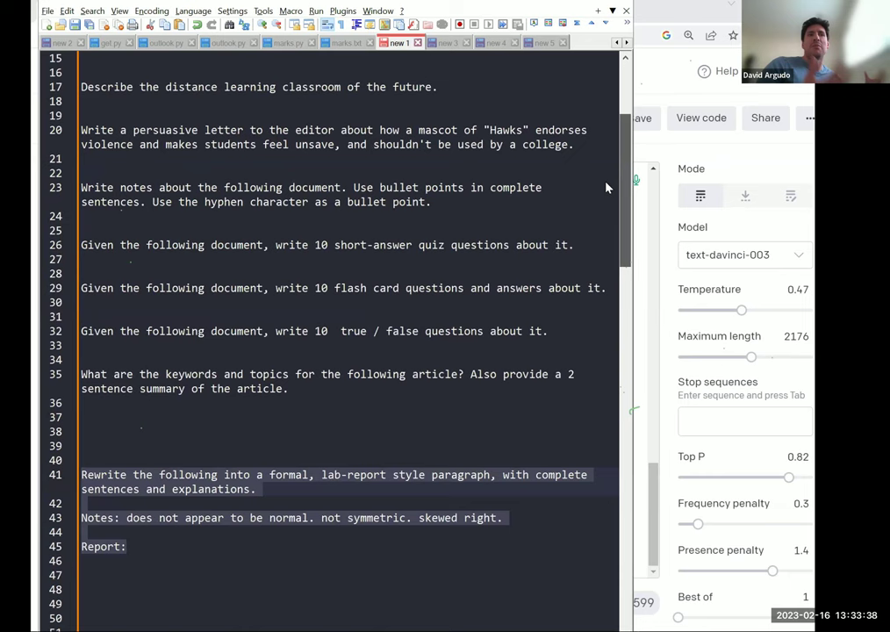
pyautogui.scroll(2, 610, 369)
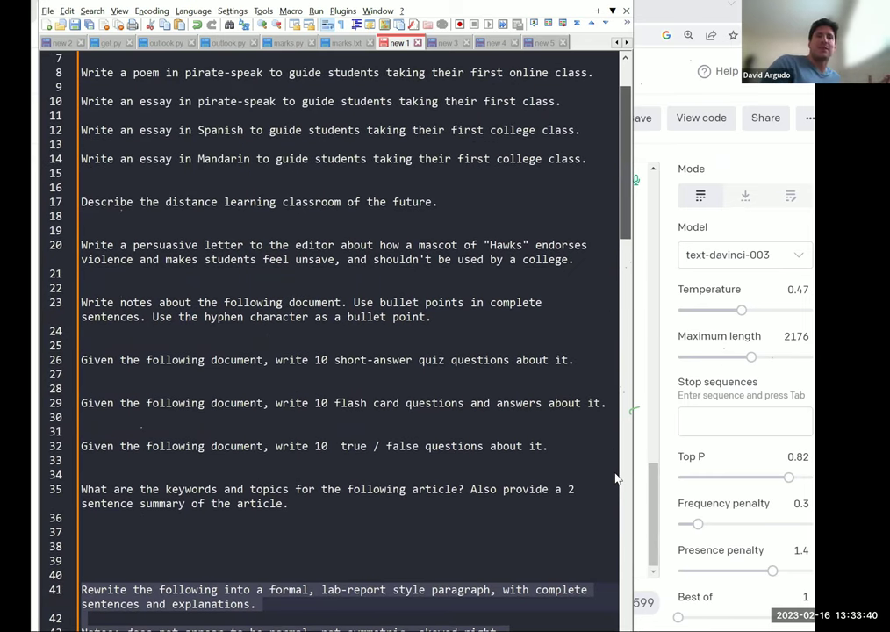
pyautogui.scroll(-20, 613, 453)
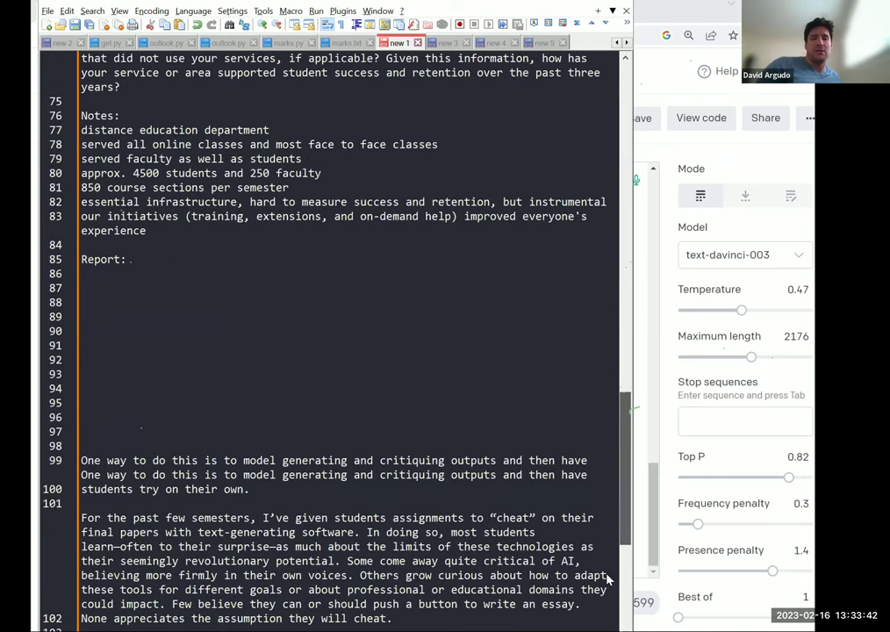
pyautogui.scroll(-5, 612, 527)
pyautogui.scroll(-4, 614, 554)
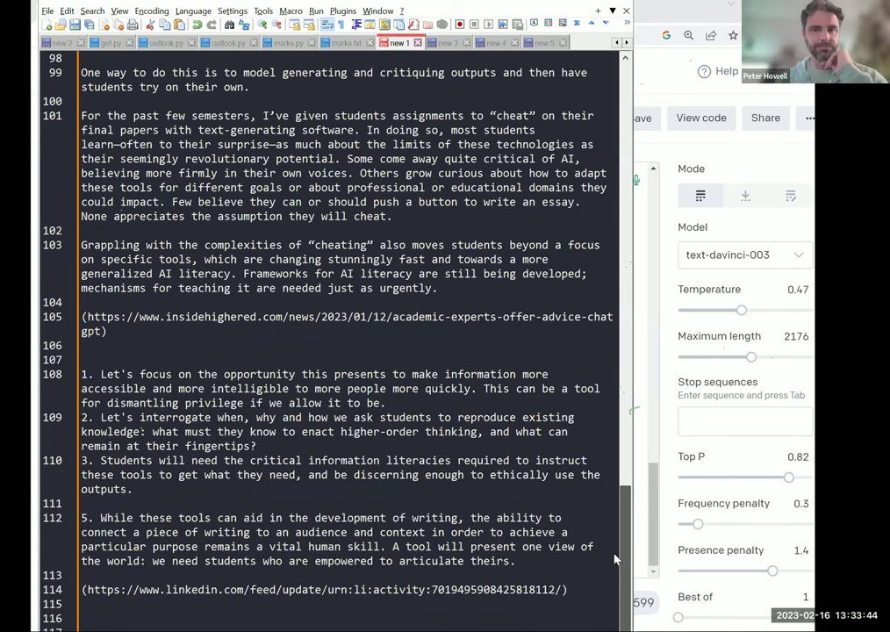
# - Read the notes in "new 1" on students critiquing generated outputs and "cheating" on final papers, down to the numbered points
pyautogui.scroll(1, 615, 559)
pyautogui.scroll(-1, 615, 561)
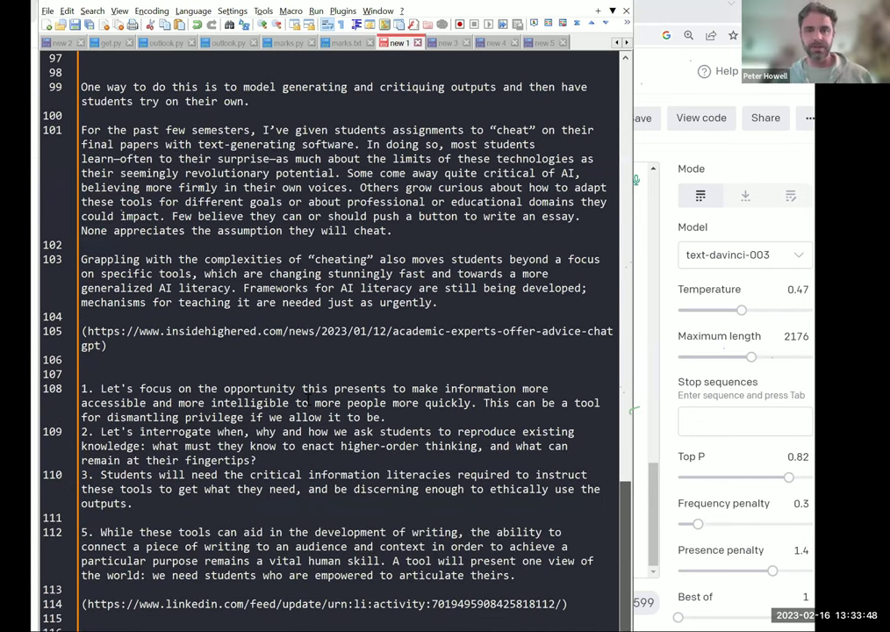
pyautogui.scroll(1, 306, 401)
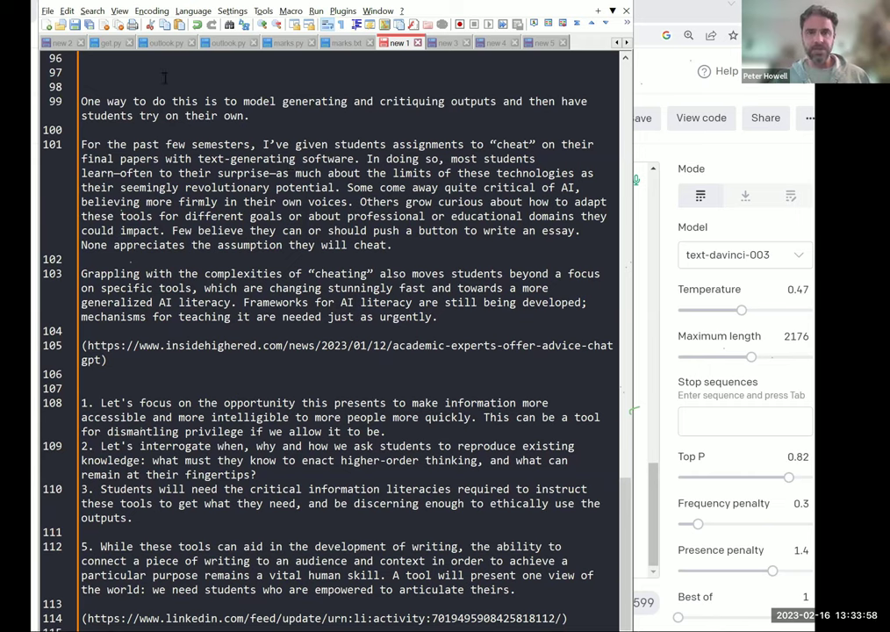
pyautogui.moveTo(197, 88); pyautogui.dragTo(229, 86)
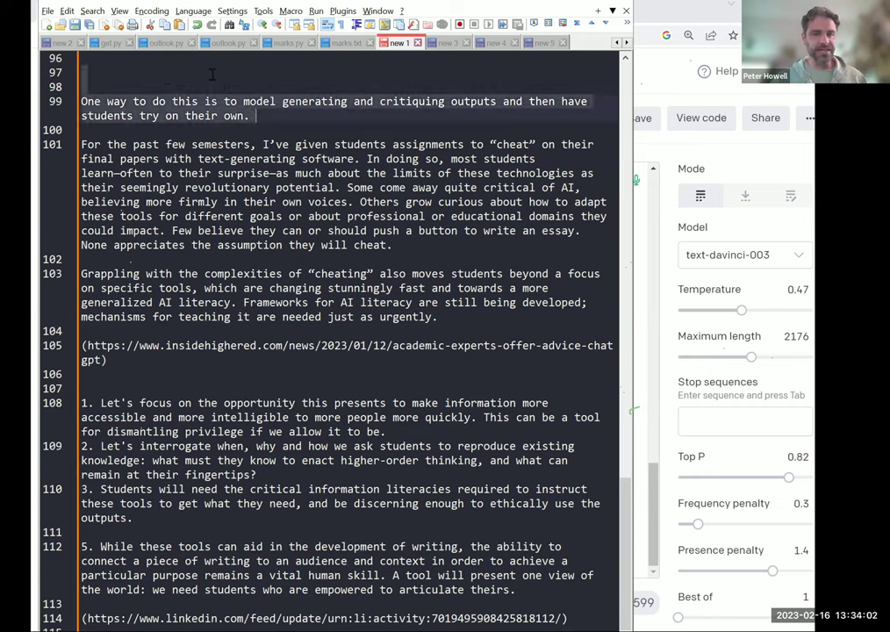
pyautogui.click(211, 74)
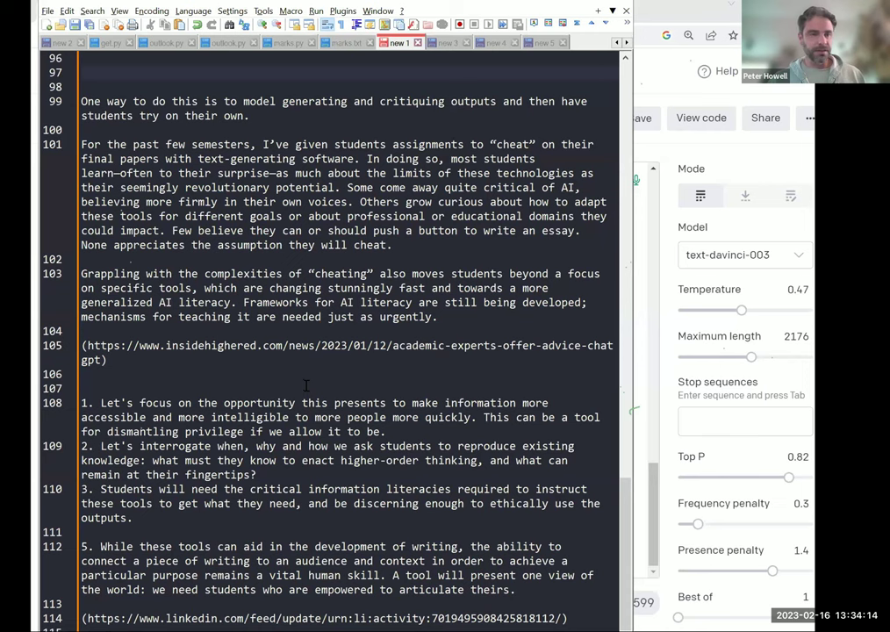
pyautogui.scroll(-1, 306, 386)
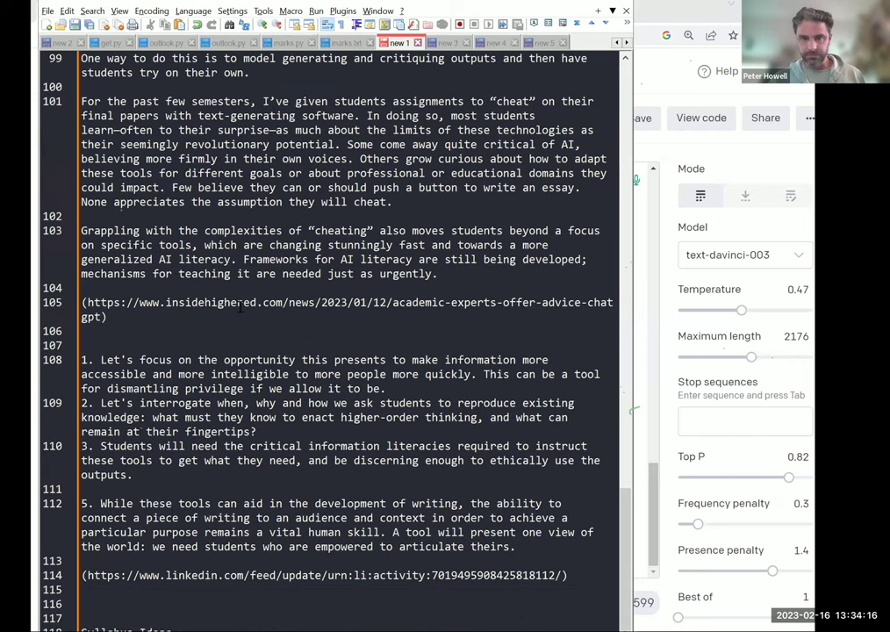
pyautogui.scroll(-1, 215, 290)
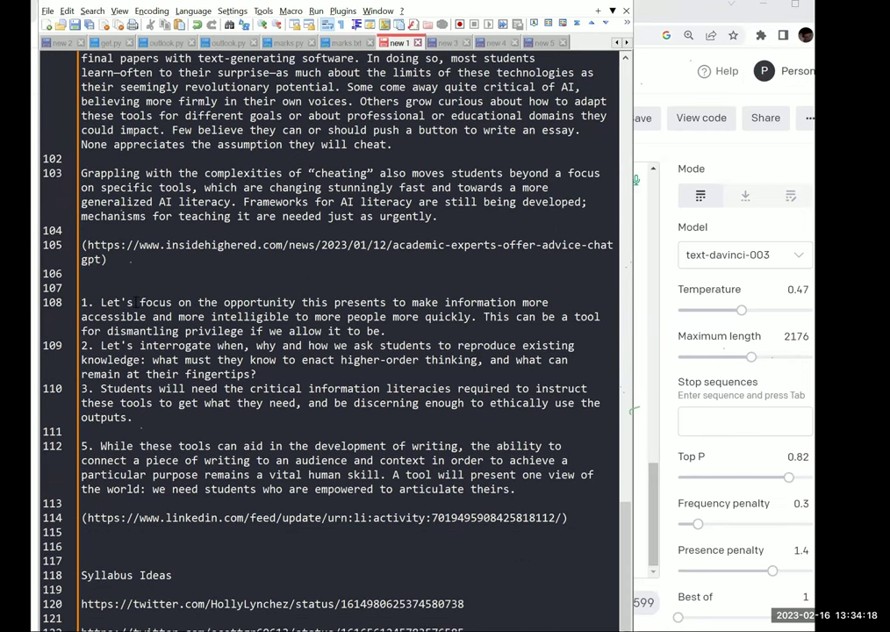
# - Highlight numbered points 1 and 2, highlight point 5 with its LinkedIn link, and view the Syllabus Ideas links below
pyautogui.moveTo(292, 298); pyautogui.dragTo(100, 302)
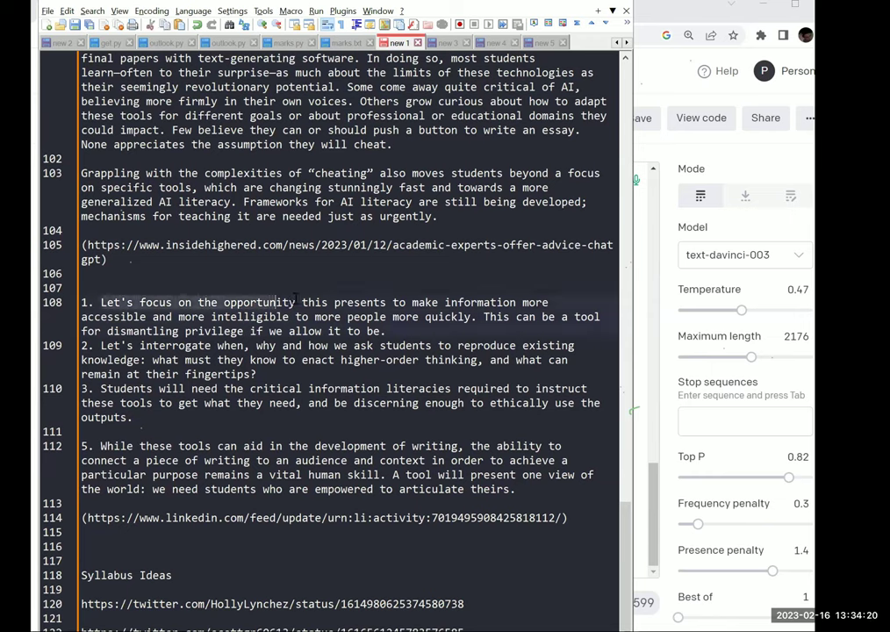
pyautogui.keyDown('shift'); pyautogui.click(400, 336); pyautogui.keyUp('shift')
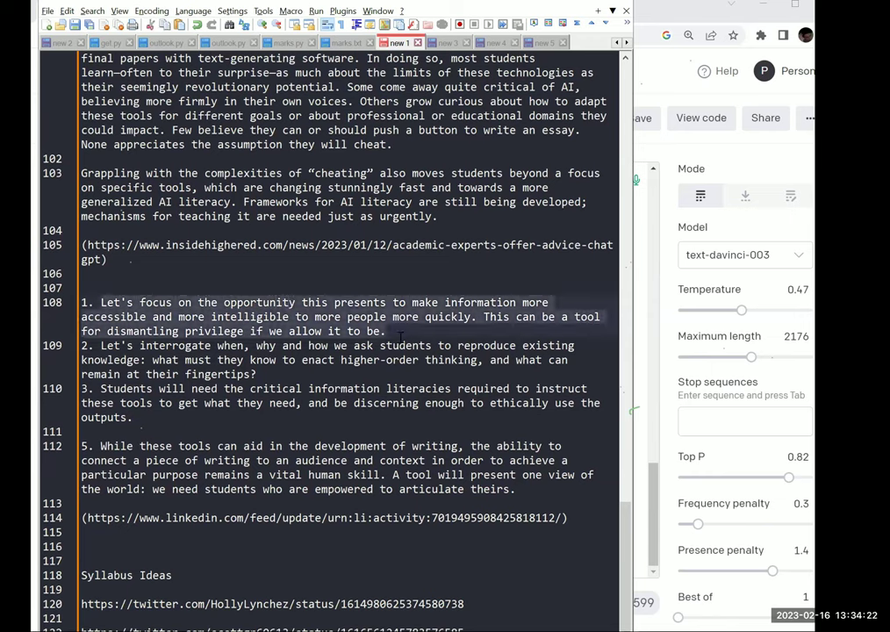
pyautogui.keyDown('shift'); pyautogui.click(333, 379); pyautogui.keyUp('shift')
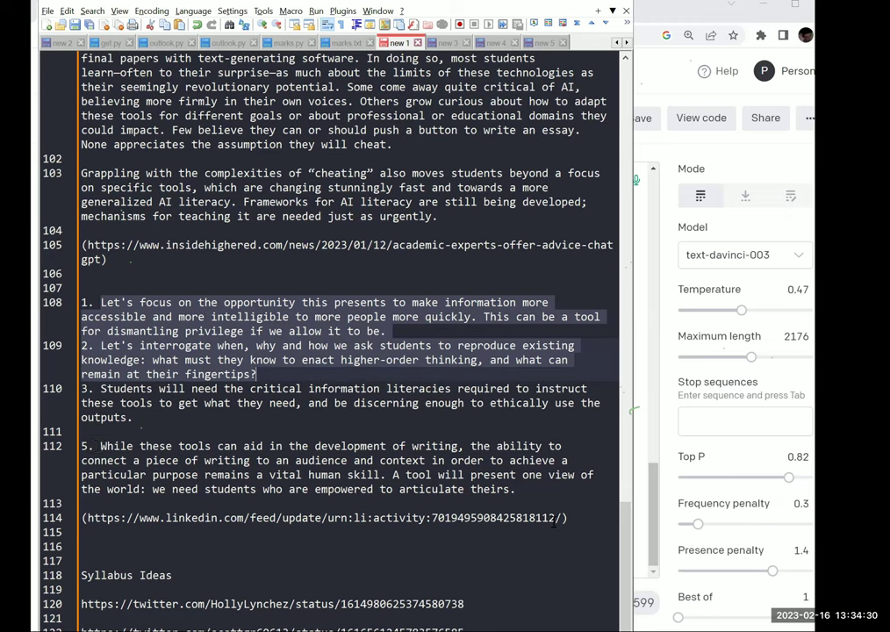
pyautogui.click(567, 519)
pyautogui.keyDown('shift'); pyautogui.click(576, 519); pyautogui.keyUp('shift')
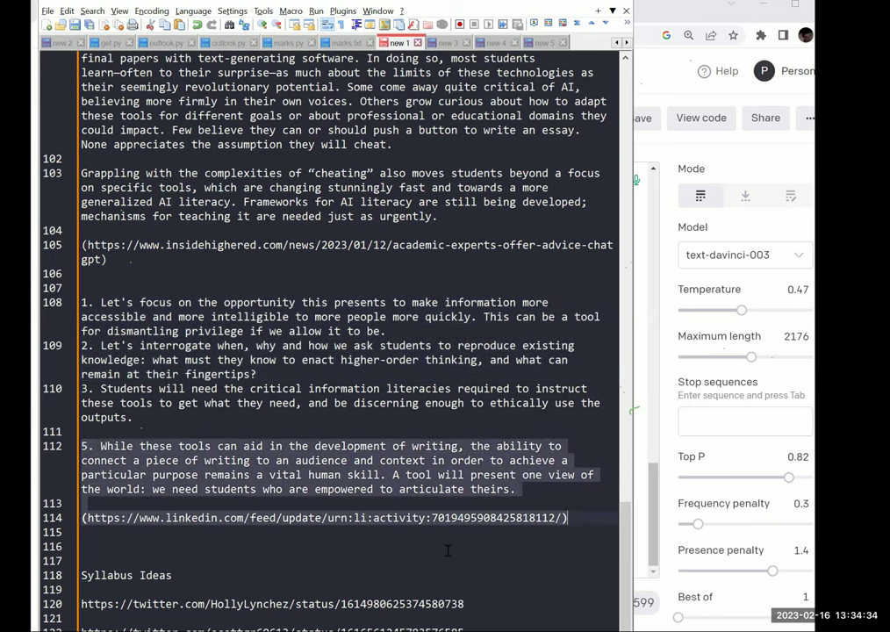
pyautogui.scroll(-1, 447, 551)
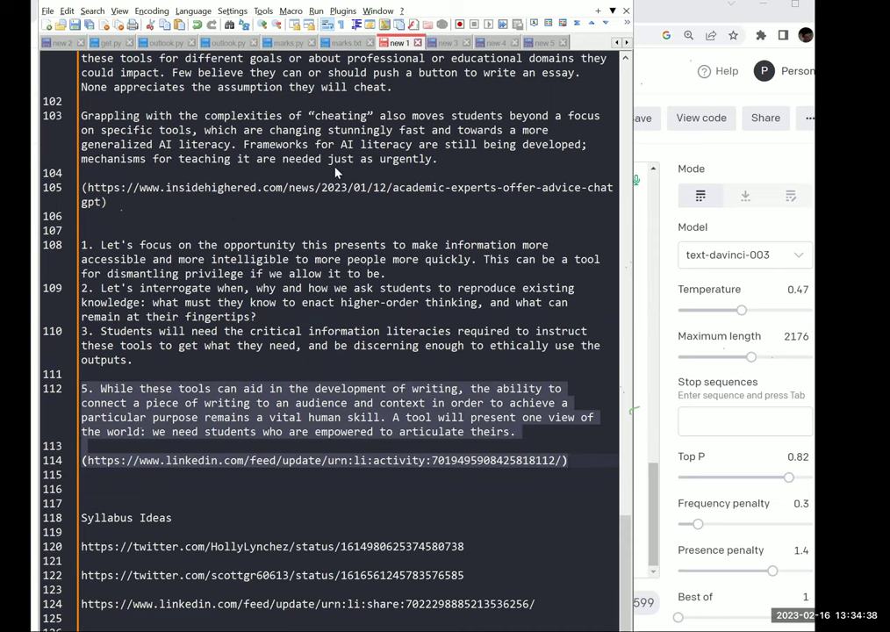
# - Switch to the gpt_pres.pptx slide show in PowerPoint and advance to the "Can It Be Detected?" slide
pyautogui.hotkey('alt', 'Tab')
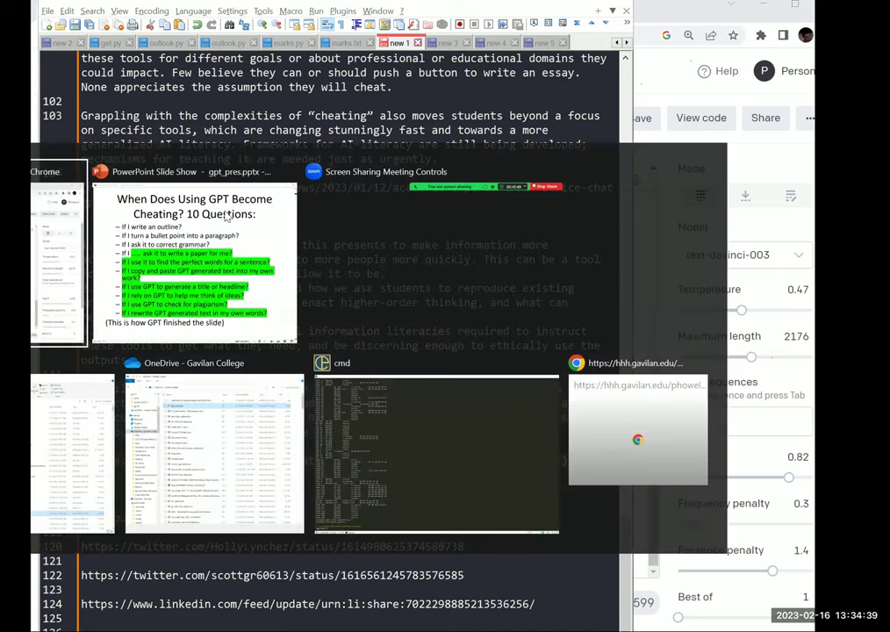
pyautogui.click(266, 237)
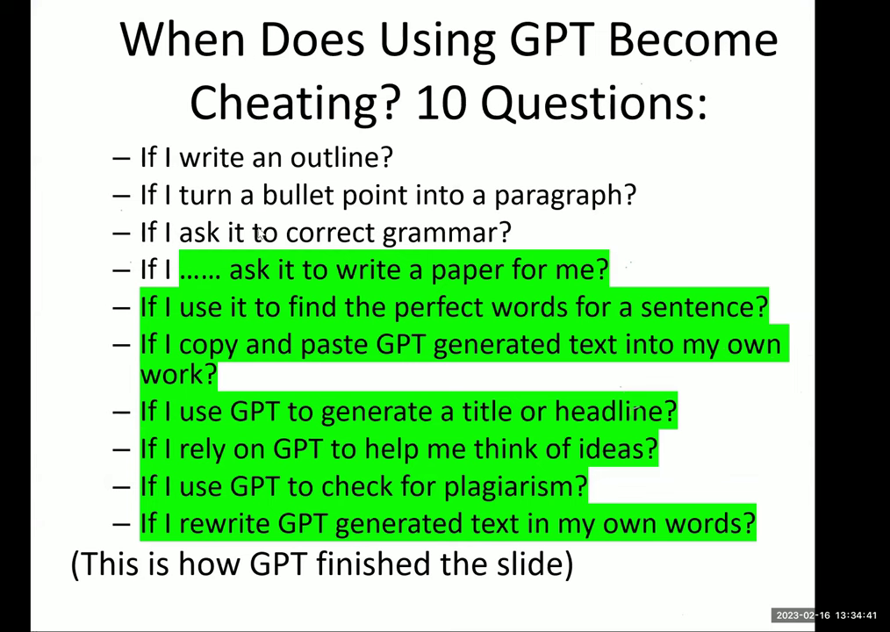
pyautogui.click(169, 93)
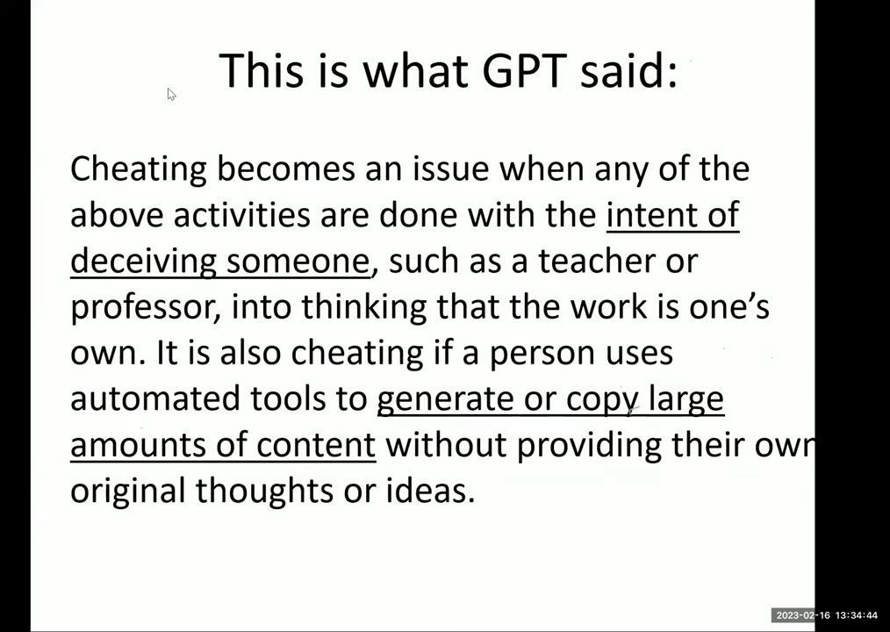
pyautogui.click(633, 408)
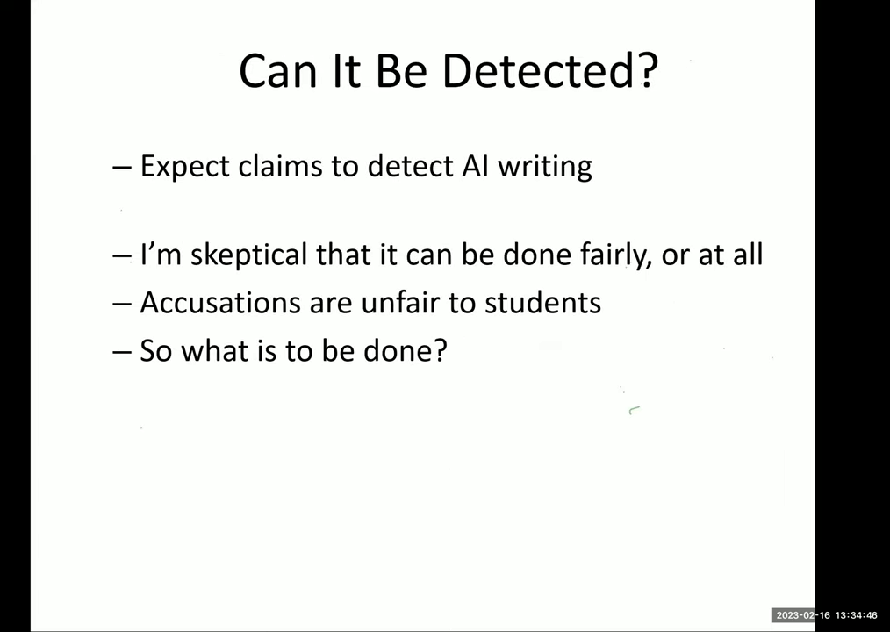
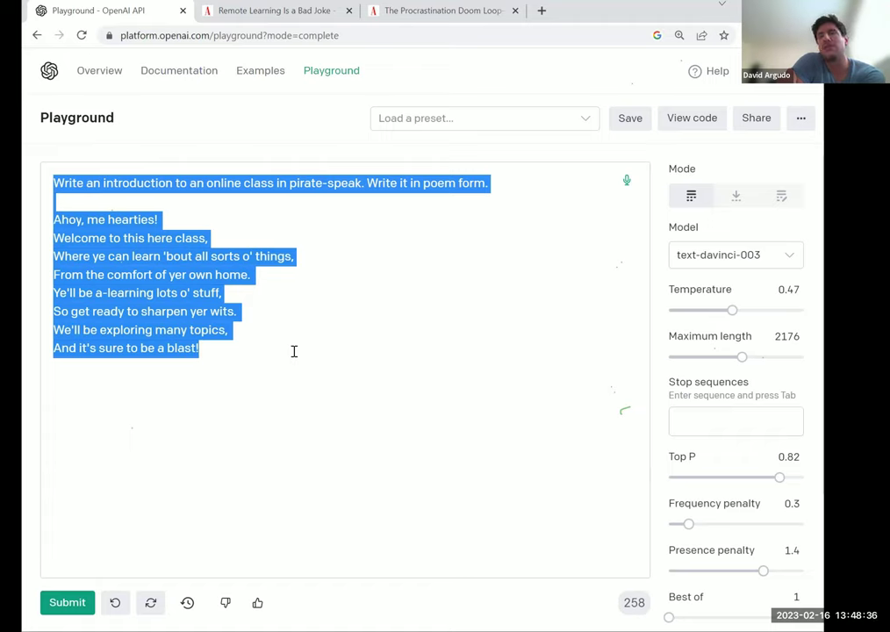
# - Replace the pirate-speak prompt and poem with "Write psuedo code that will sort a list of numbers." and generate the response
pyautogui.write('Write p')
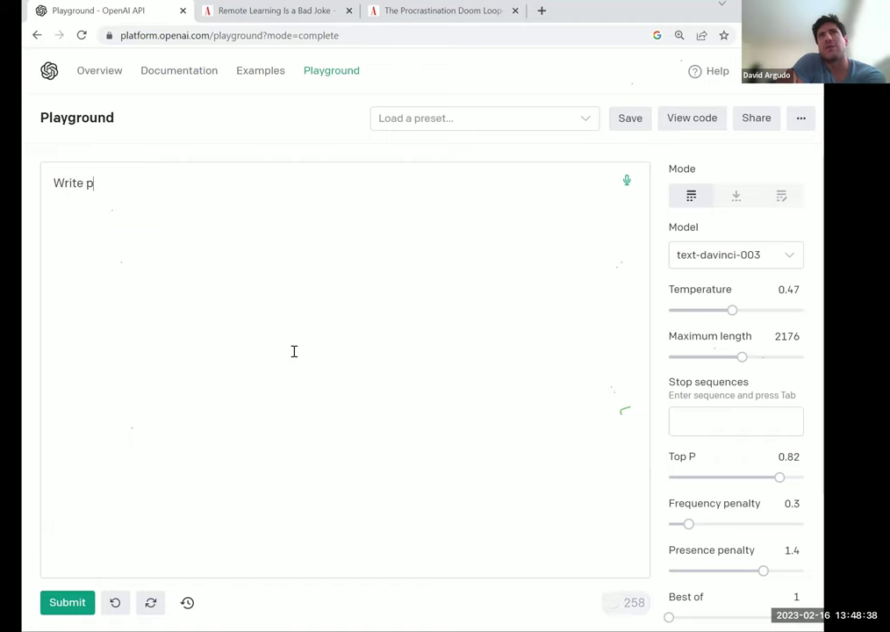
pyautogui.write('suedo cod')
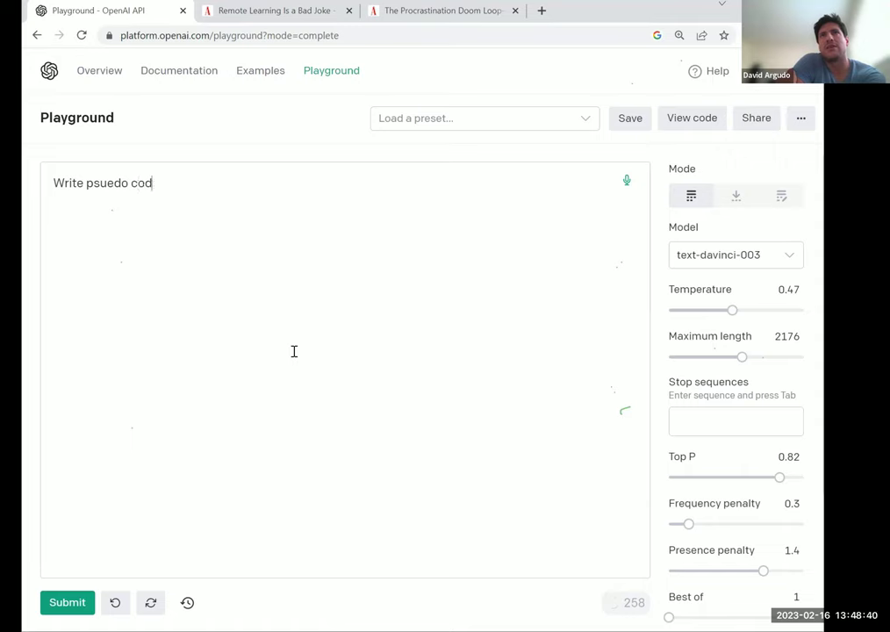
pyautogui.write('e that ')
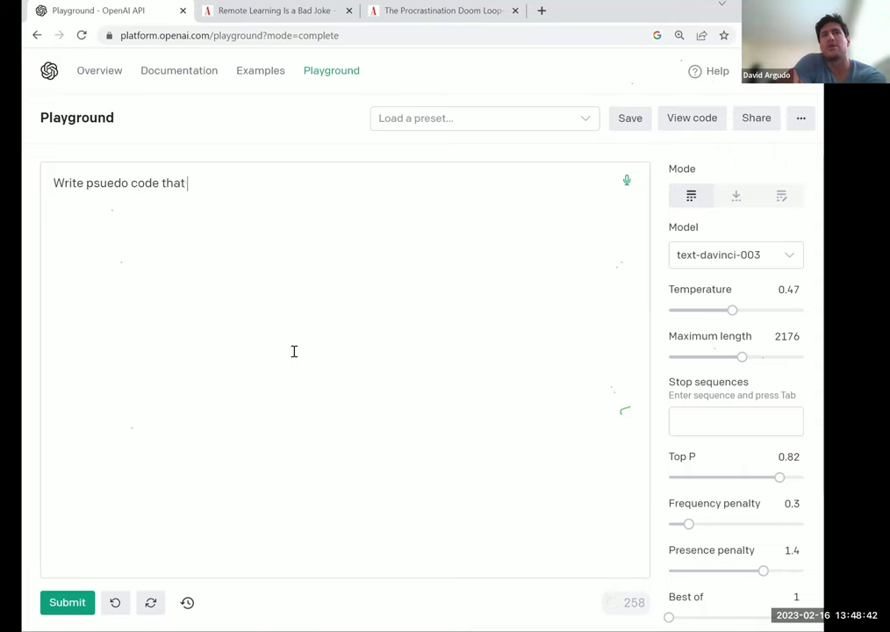
pyautogui.write('will sort')
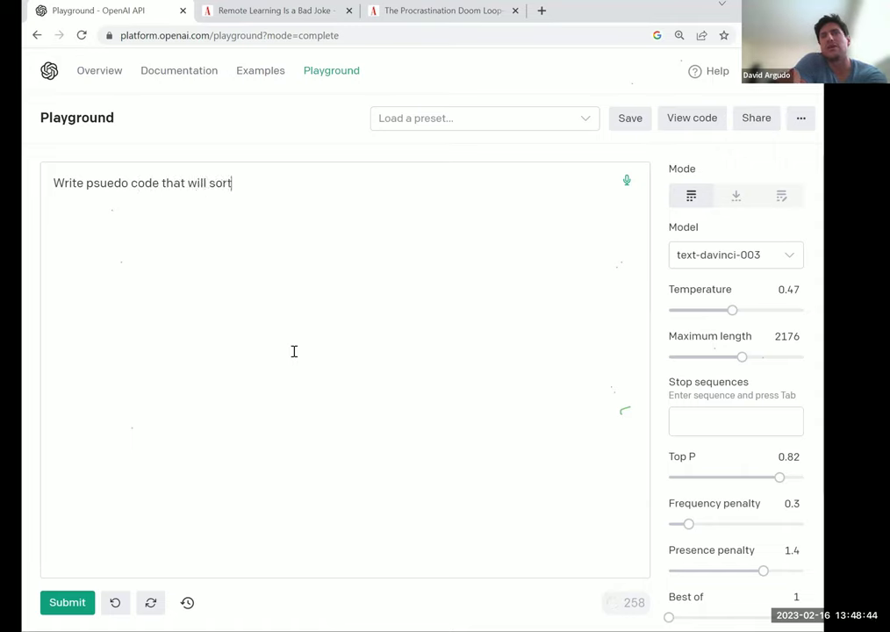
pyautogui.write(' a list of n')
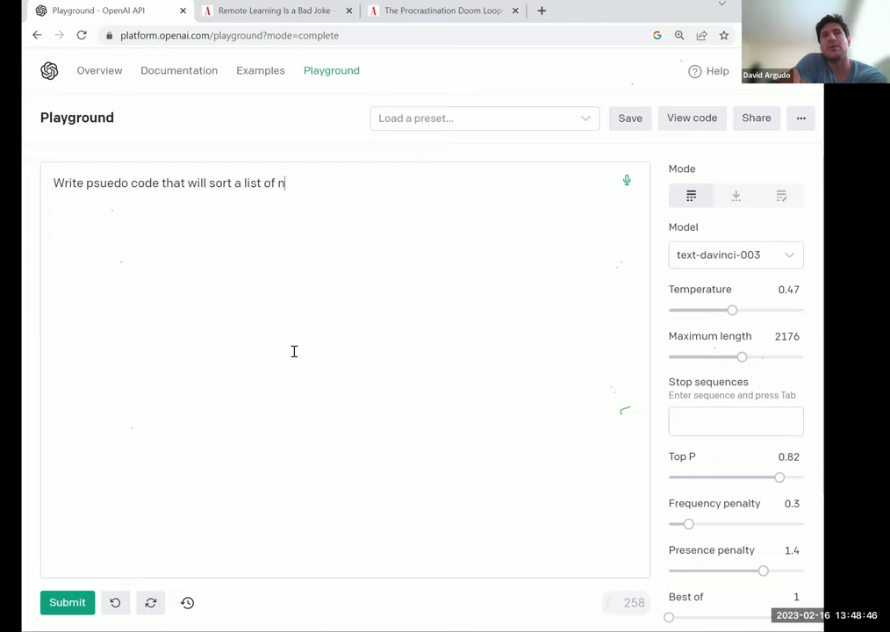
pyautogui.write('umbers.')
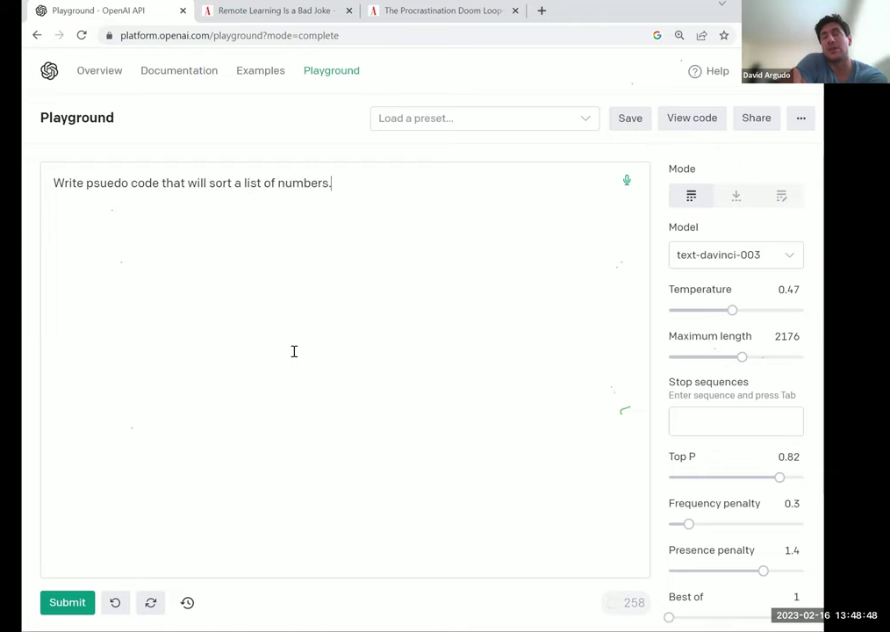
pyautogui.hotkey('ctrl', 'Return')
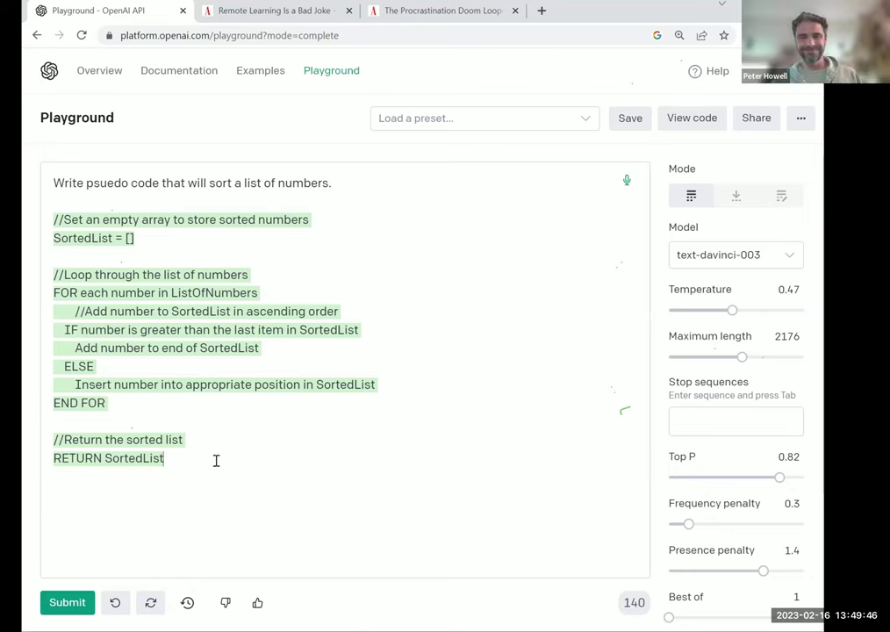
# - Replace the sorting prompt and pseudocode with "Write fizzbuzz in python.", generate the code and highlight it for review
pyautogui.moveTo(207, 464); pyautogui.dragTo(51, 172)
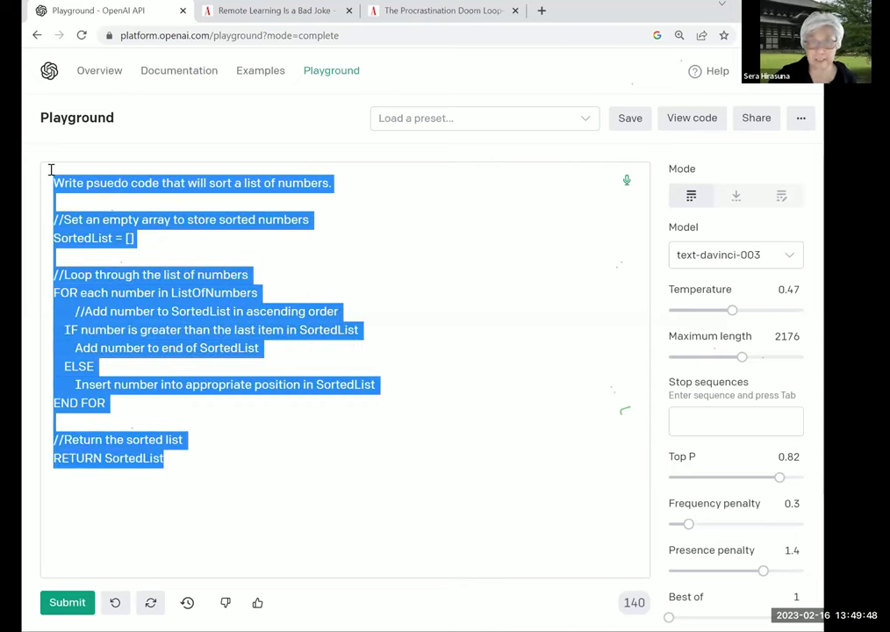
pyautogui.write('Write')
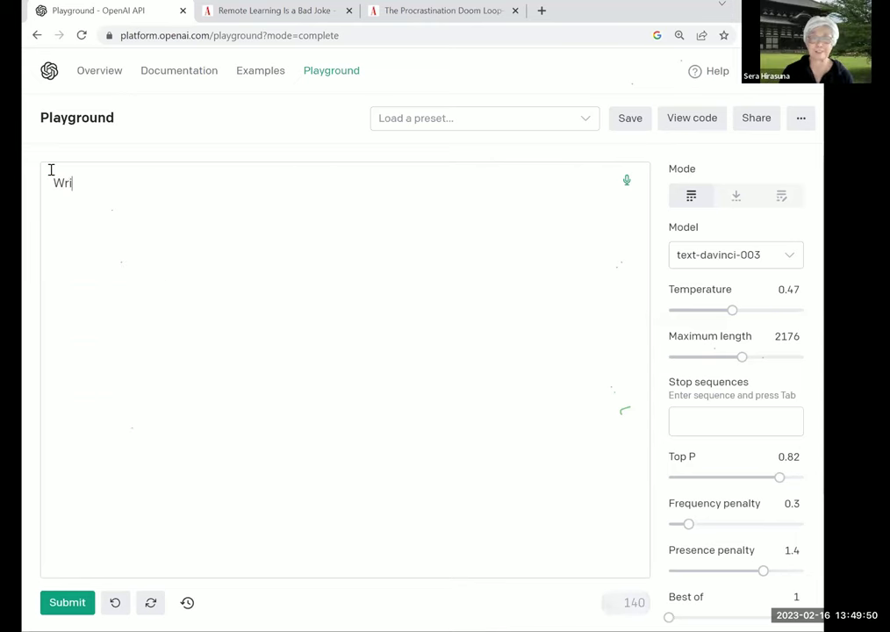
pyautogui.write('zz')
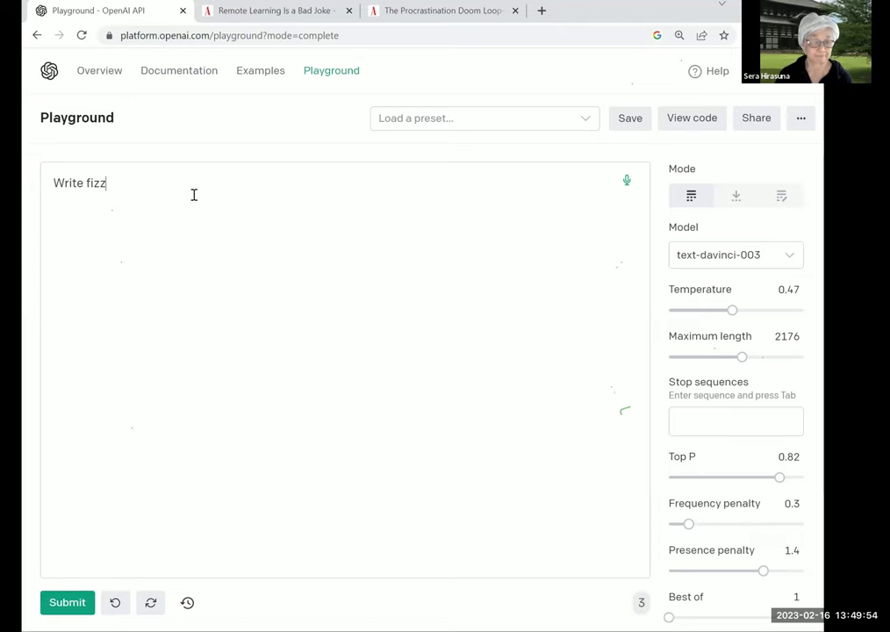
pyautogui.write('buzz')
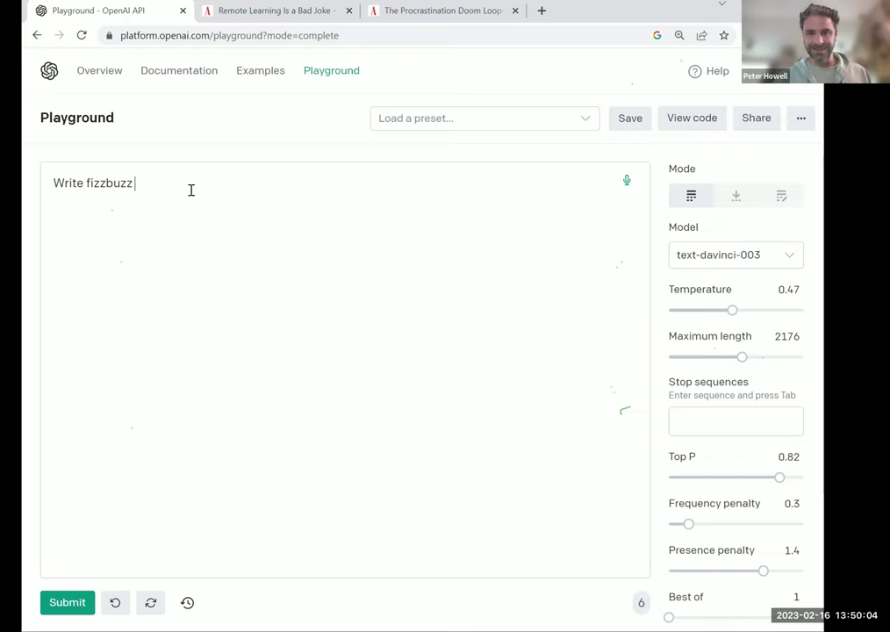
pyautogui.write('in python')
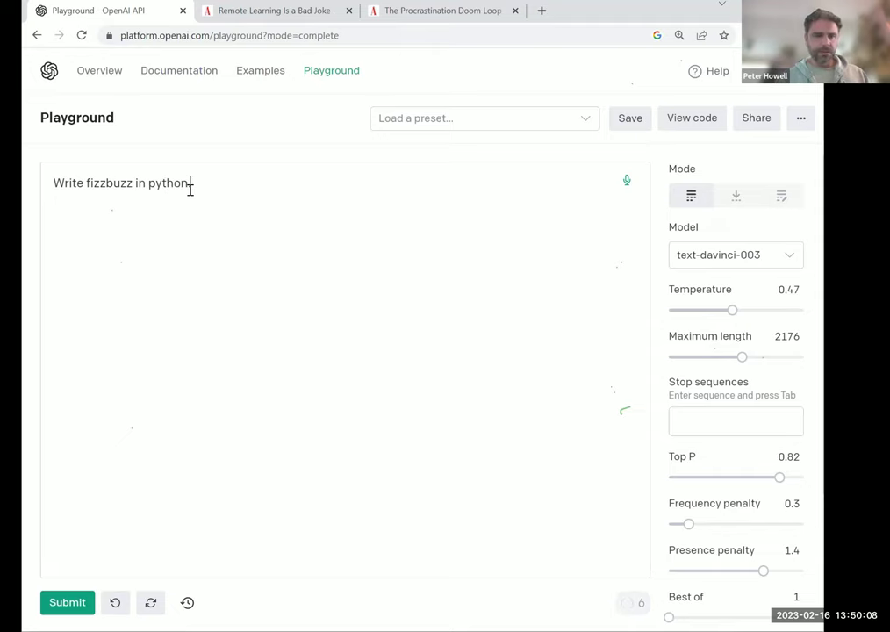
pyautogui.hotkey('ctrl', 'Return')
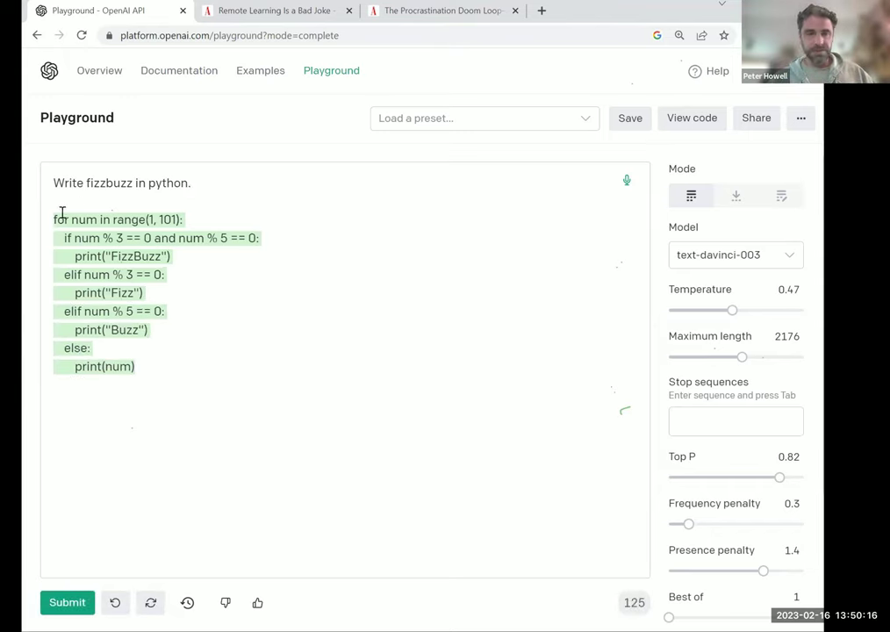
pyautogui.moveTo(52, 220); pyautogui.dragTo(159, 365)
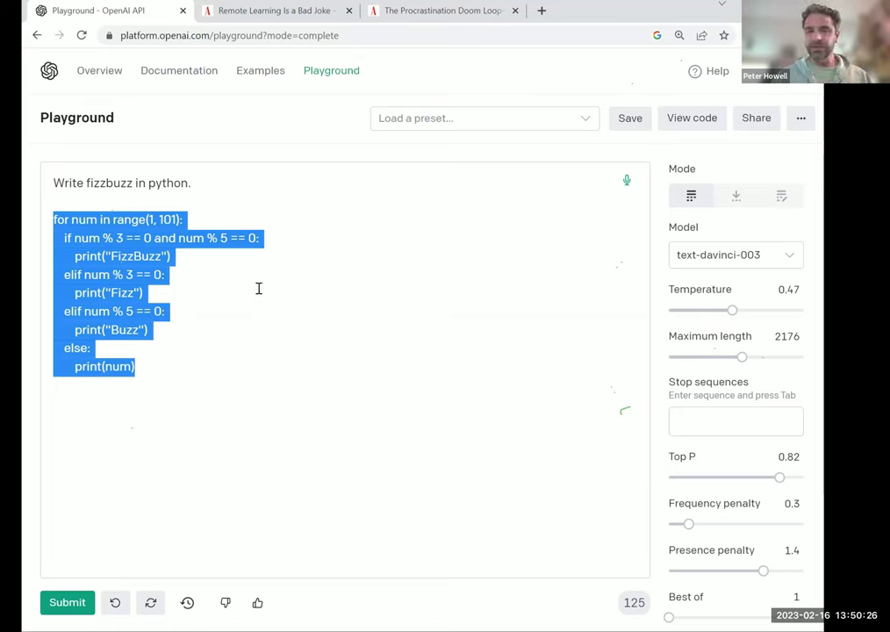
pyautogui.click(145, 230)
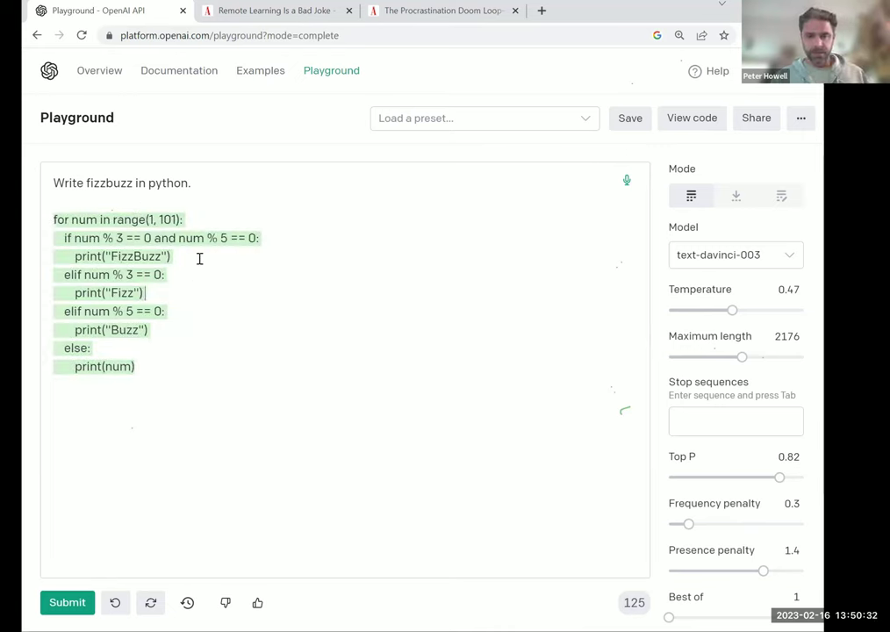
# - Switch to the PowerPoint slide show and on to the presentation's editing window
pyautogui.hotkey('alt', 'Tab')
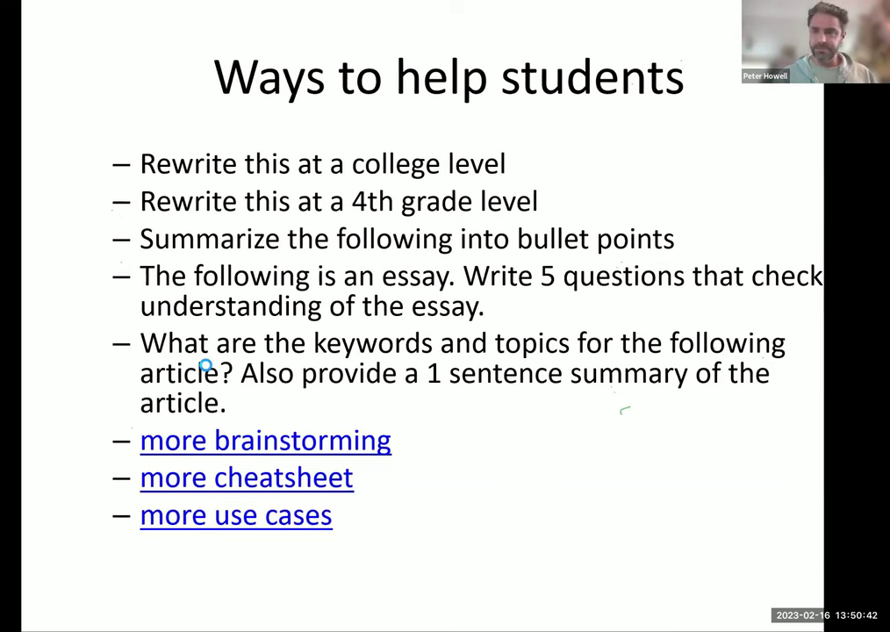
pyautogui.hotkey('alt', 'Tab')
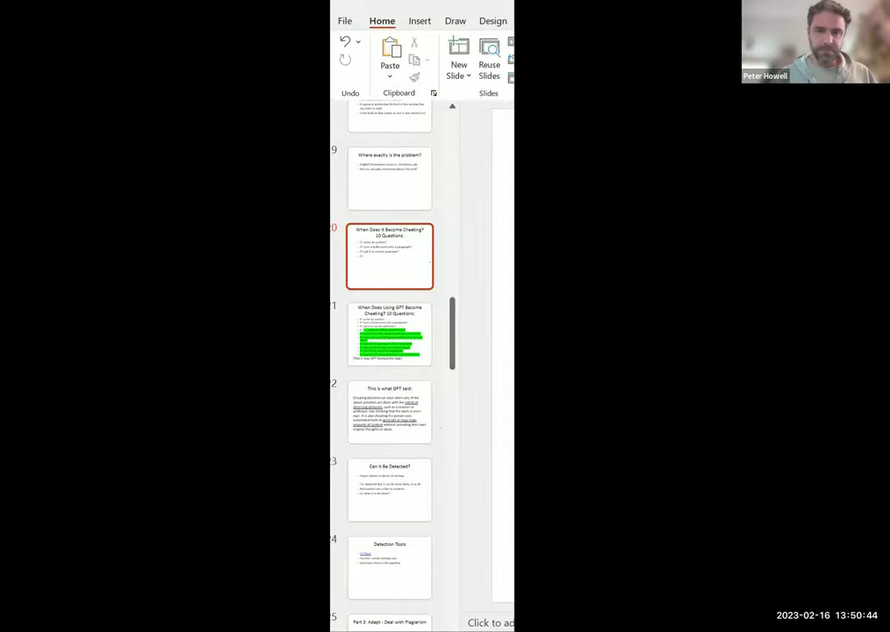